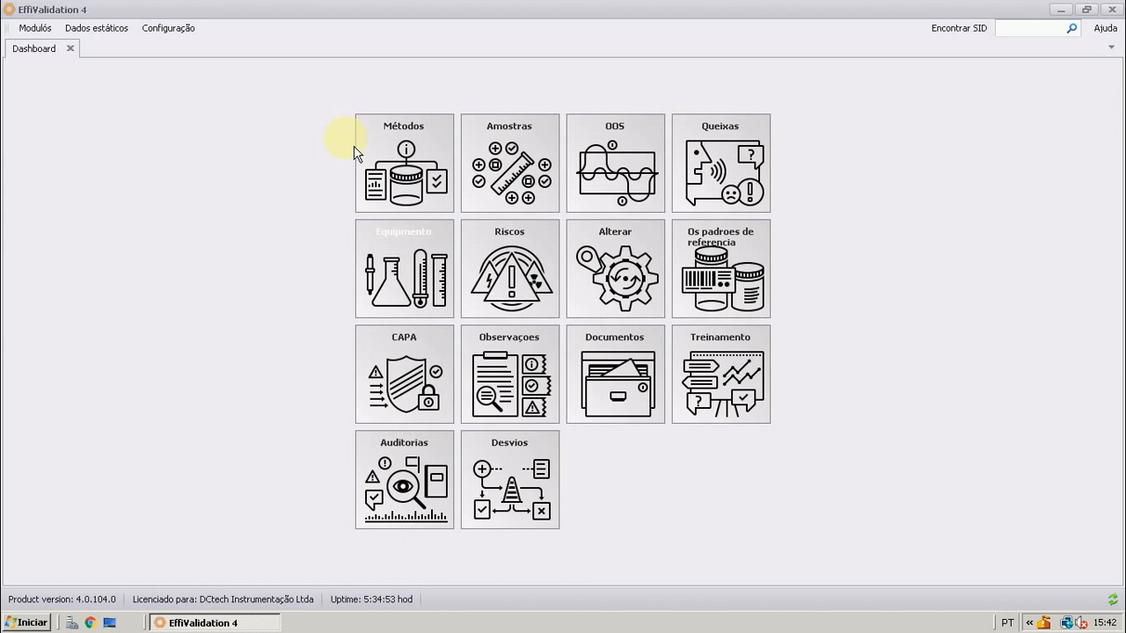
Open the Métodos module and select the Demo parametro 1 - Benezene parameter under MÉTODO.0000001
left_click(409, 161)
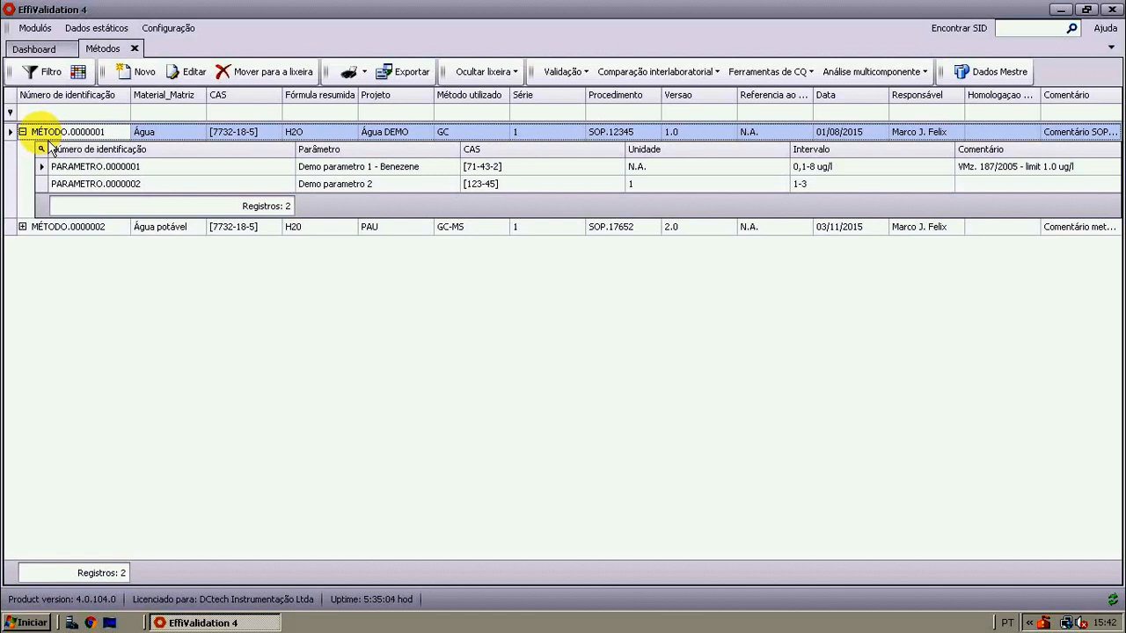
left_click(71, 204)
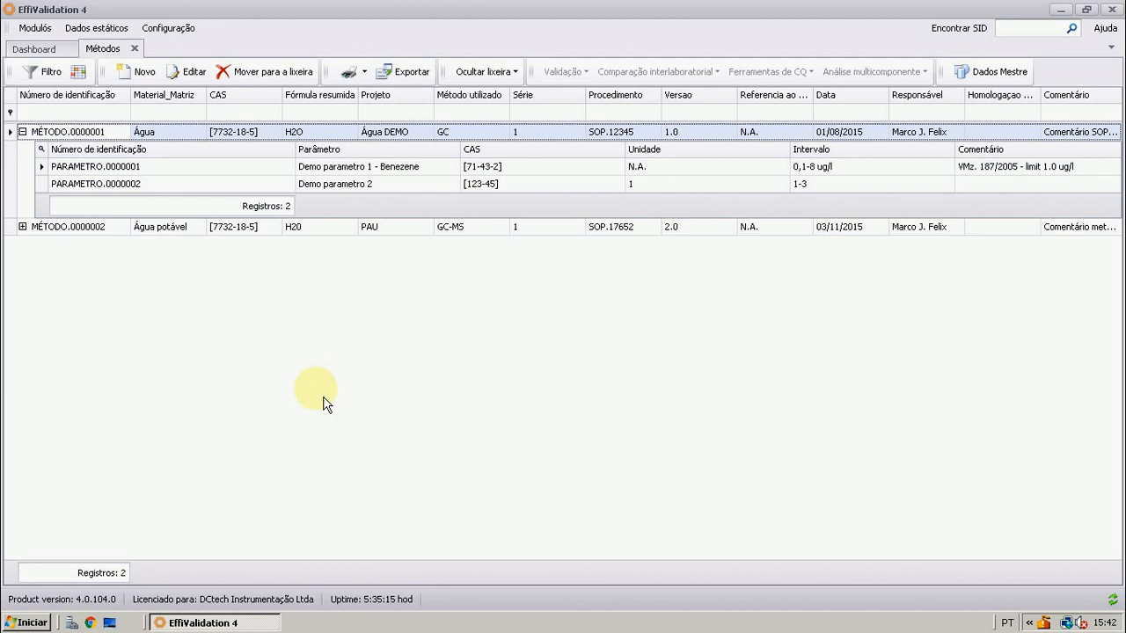
left_click(230, 168)
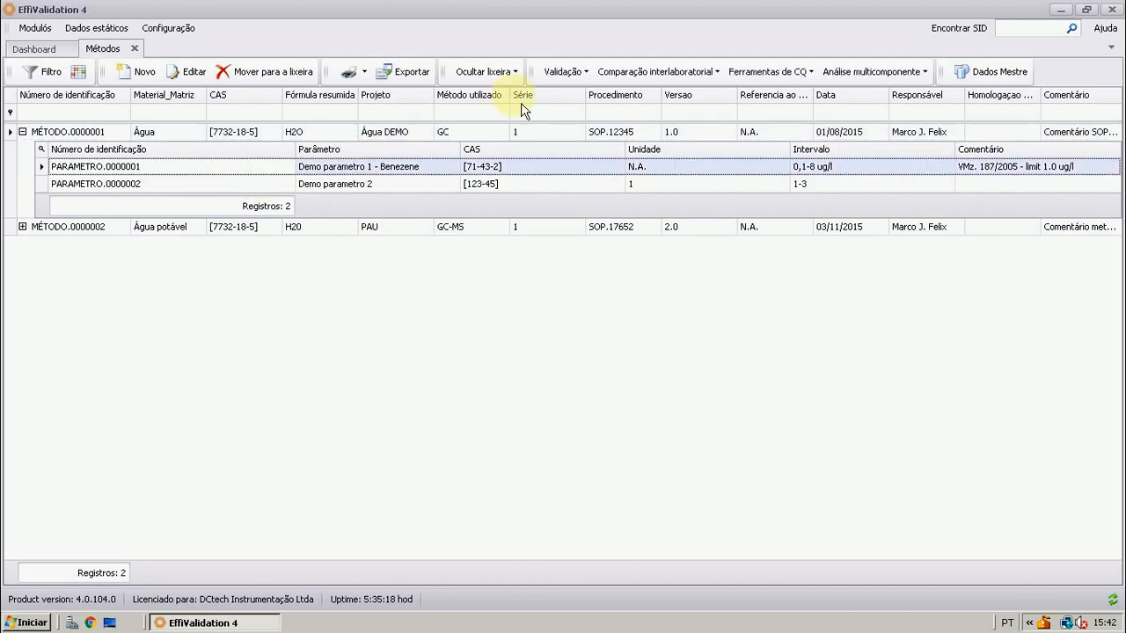
Examine the validation, interlaboratory comparison, quality control and multicomponent analysis functions offered for the selected parameter
left_click(563, 72)
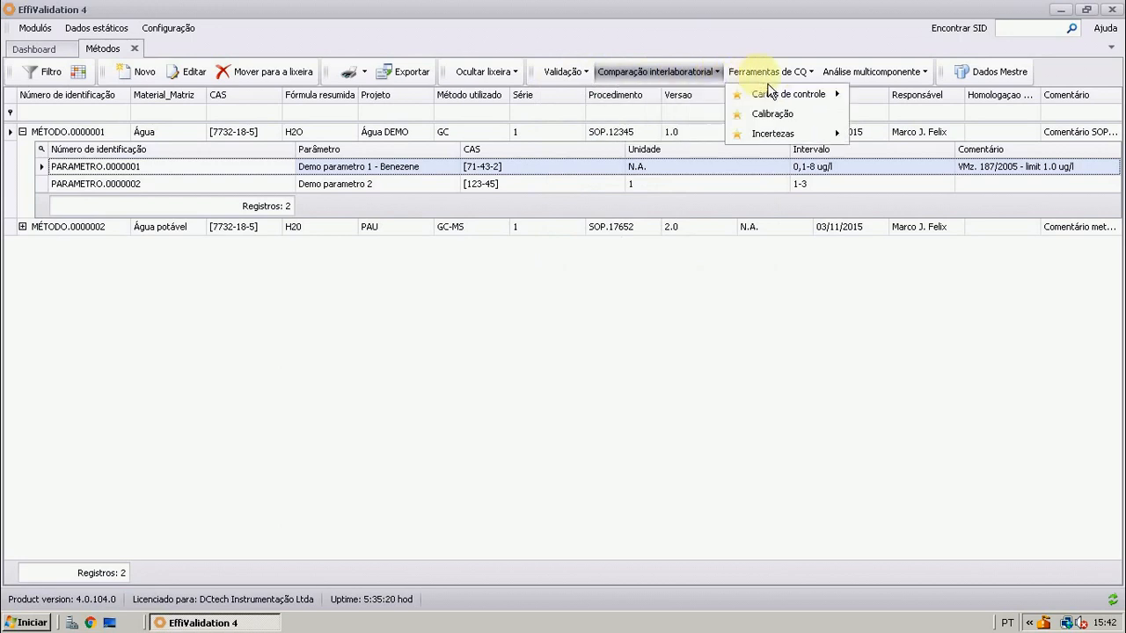
mouse_move(886, 85)
mouse_move(599, 85)
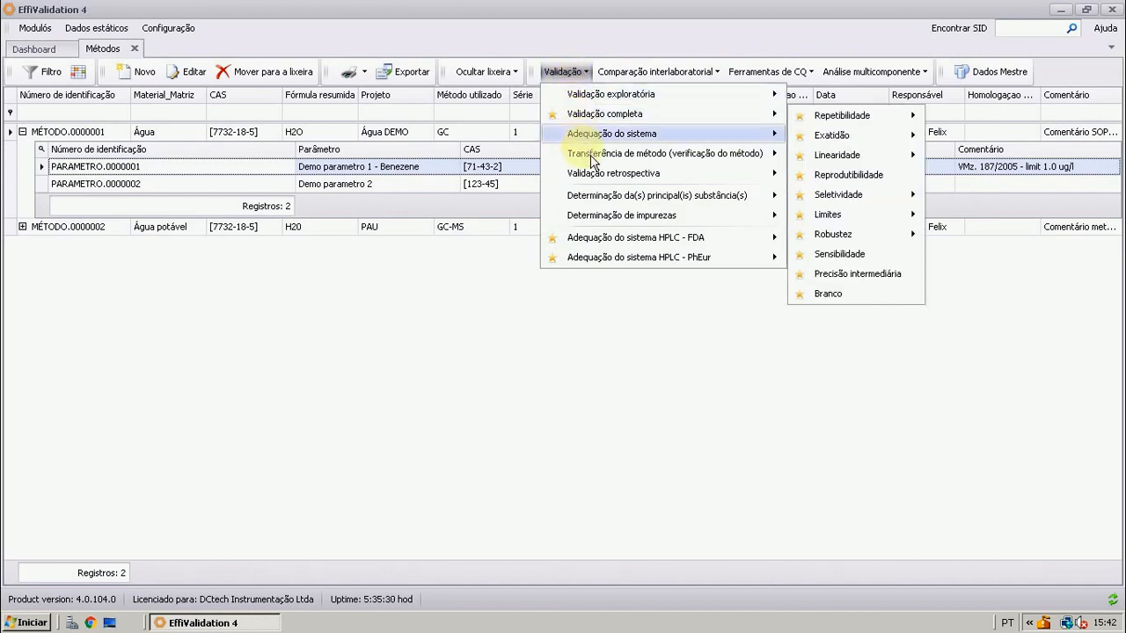
mouse_move(603, 153)
mouse_move(635, 115)
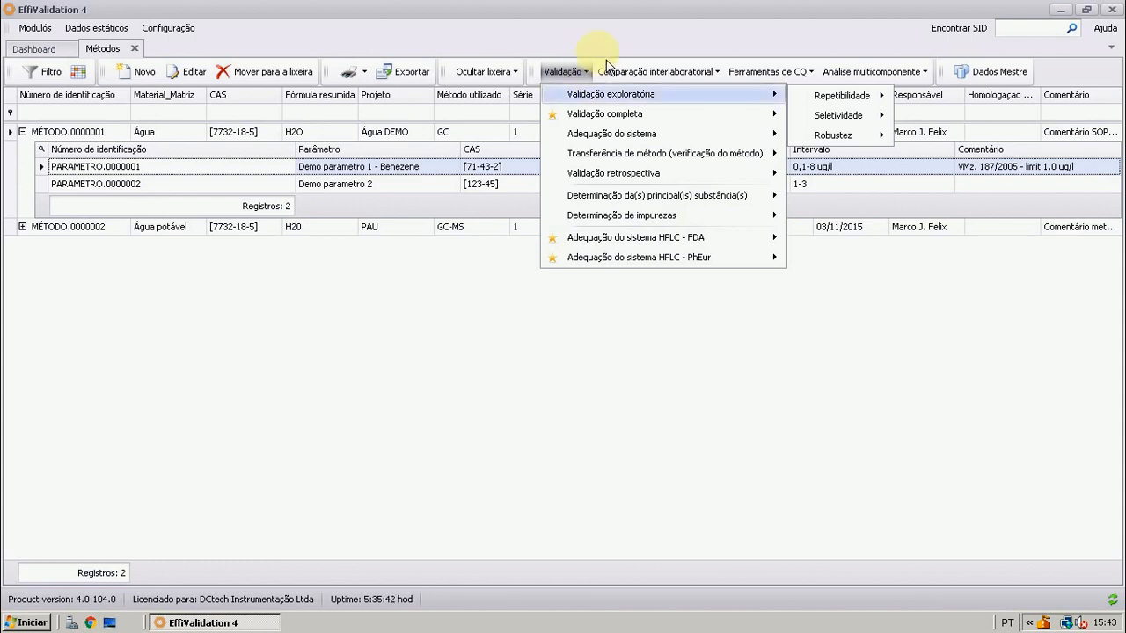
left_click(568, 71)
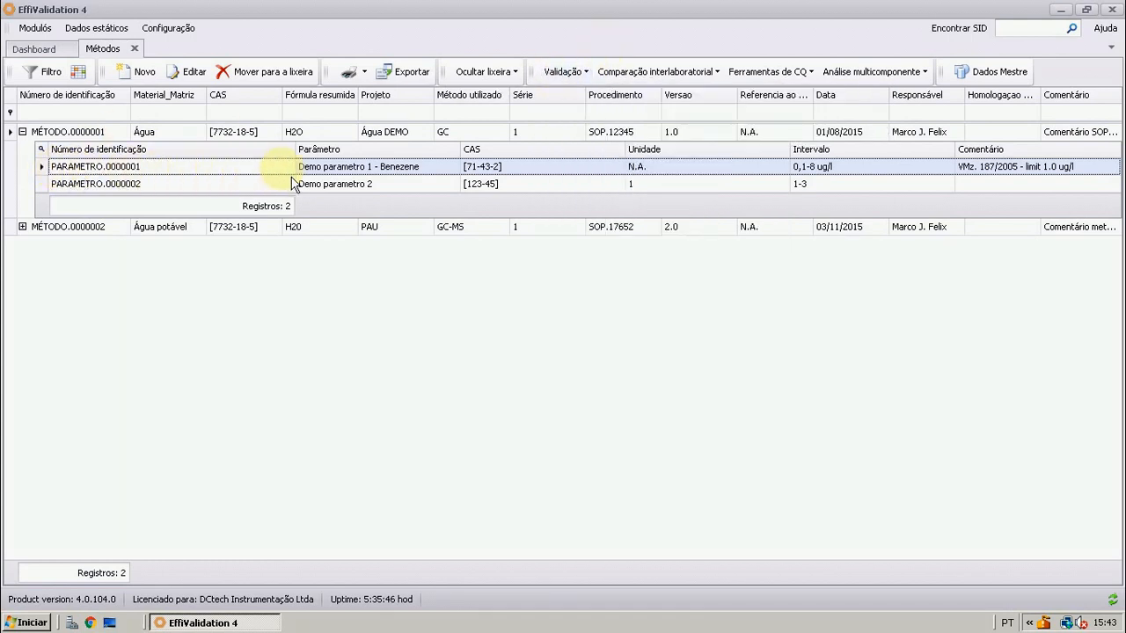
left_click(576, 73)
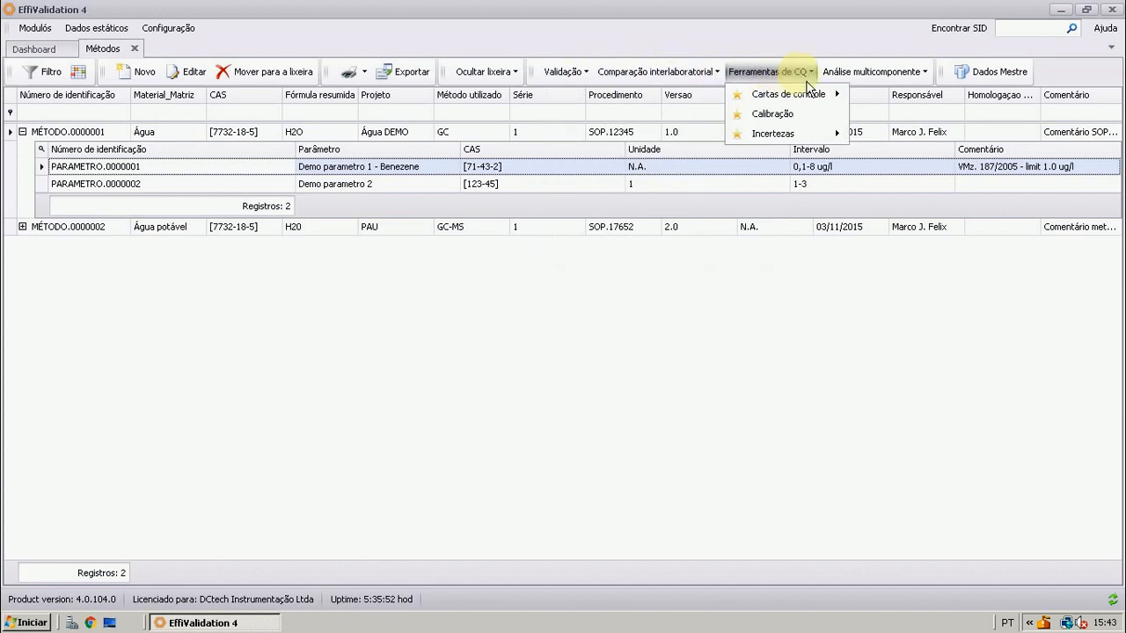
mouse_move(607, 73)
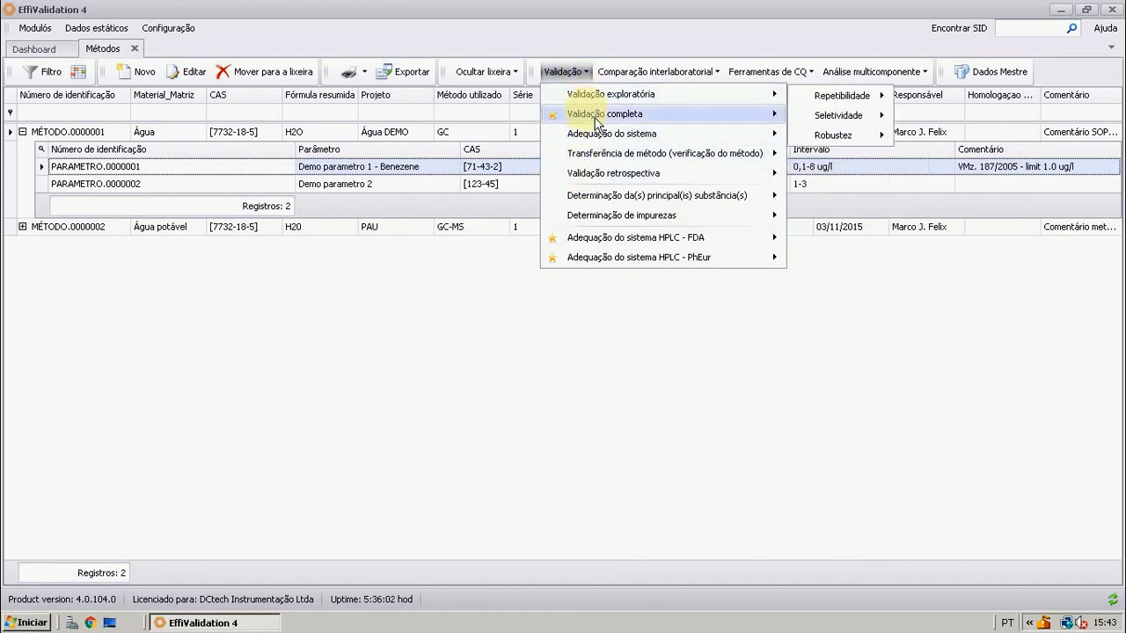
mouse_move(598, 122)
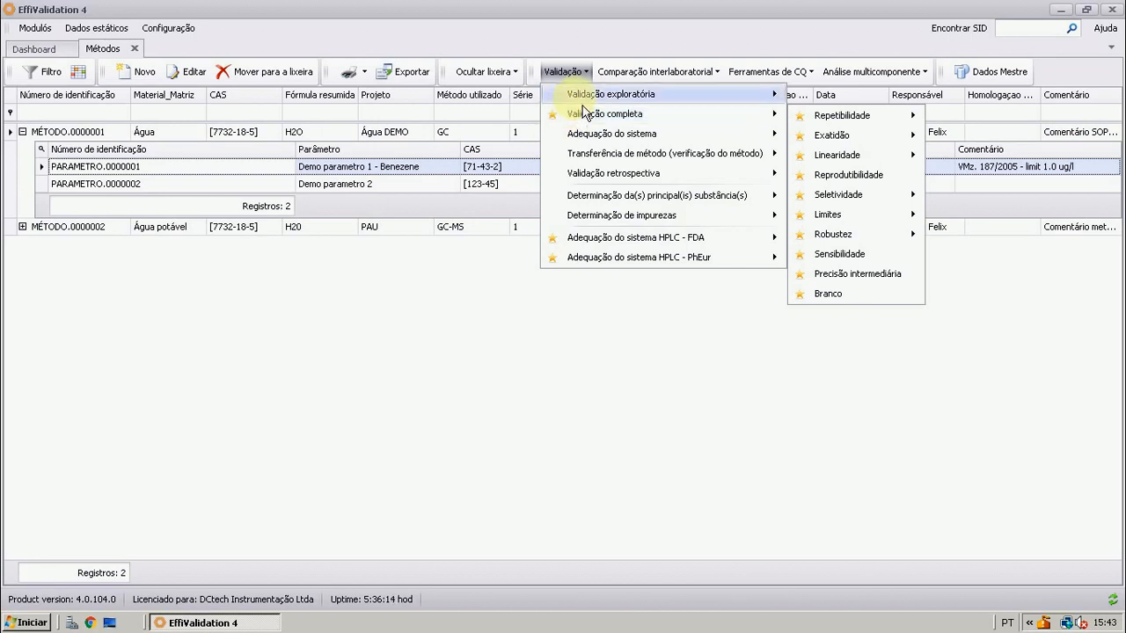
View the exploratory validation worksheet for Repetibilidade, level by level from multiple measurements, and close it
mouse_move(582, 102)
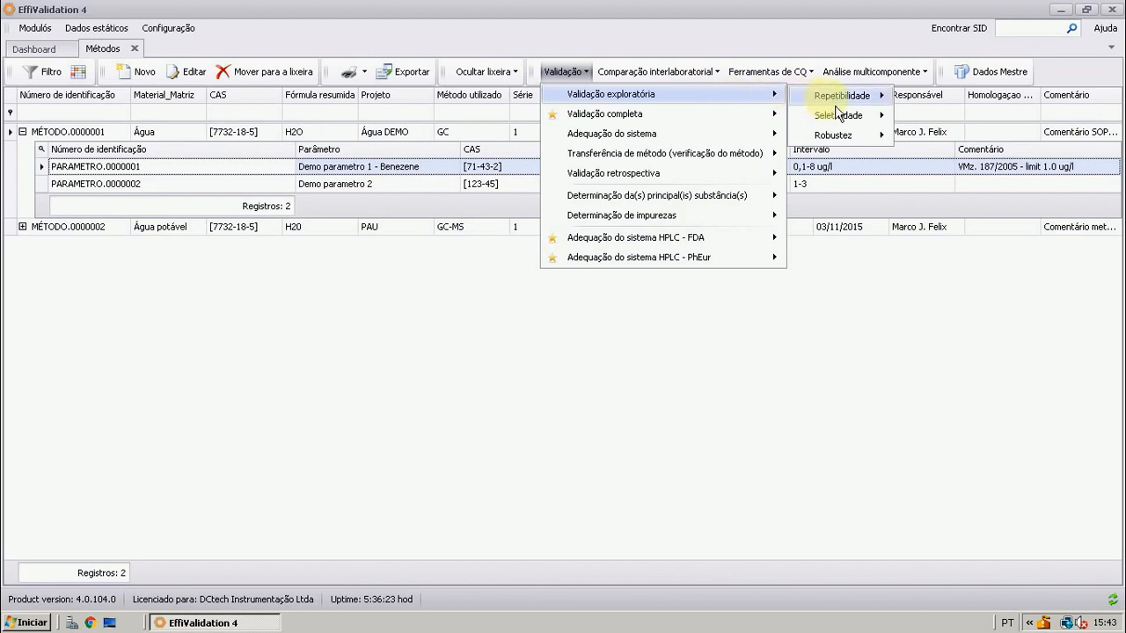
mouse_move(840, 99)
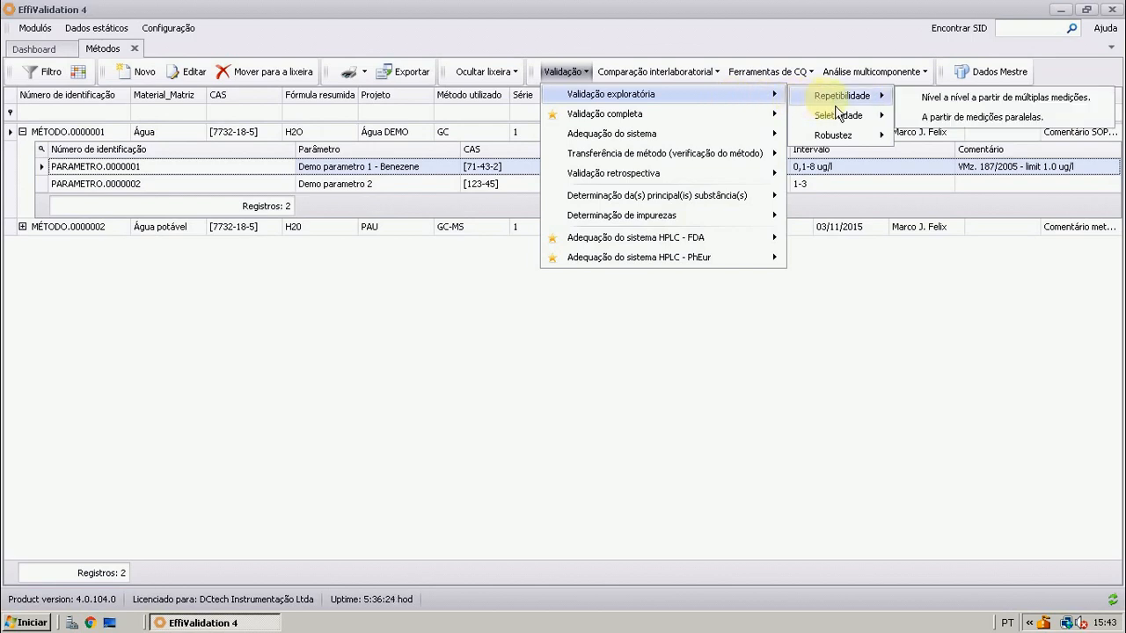
left_click(942, 103)
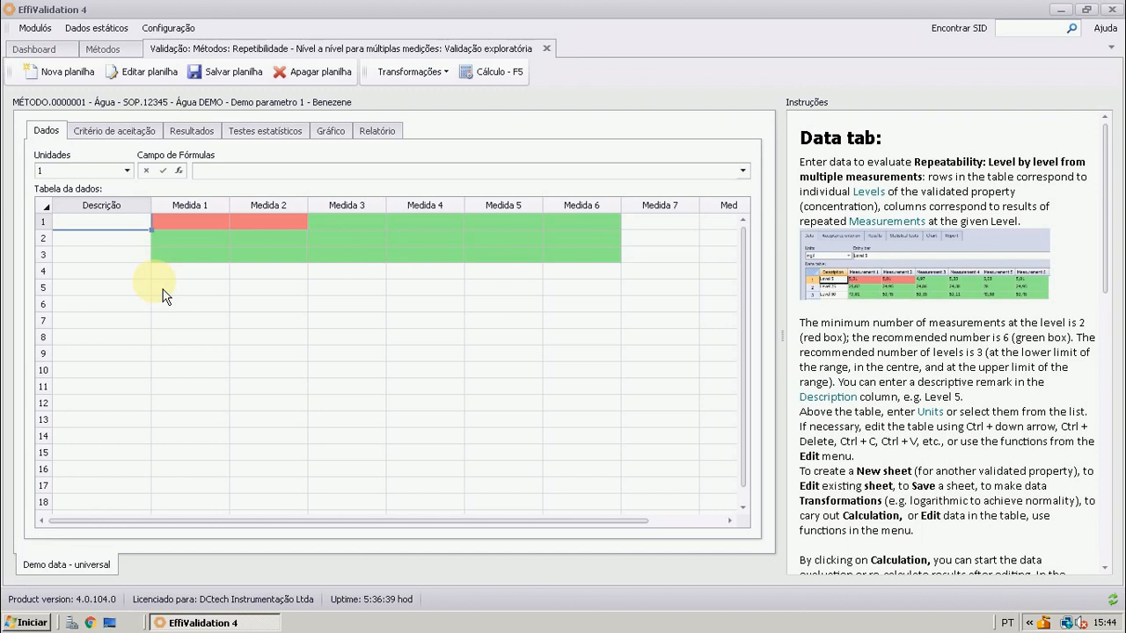
left_click(546, 49)
Open the complete validation of Seletividade using Comparação de curvas de calibração for the selected parameter
left_click(578, 72)
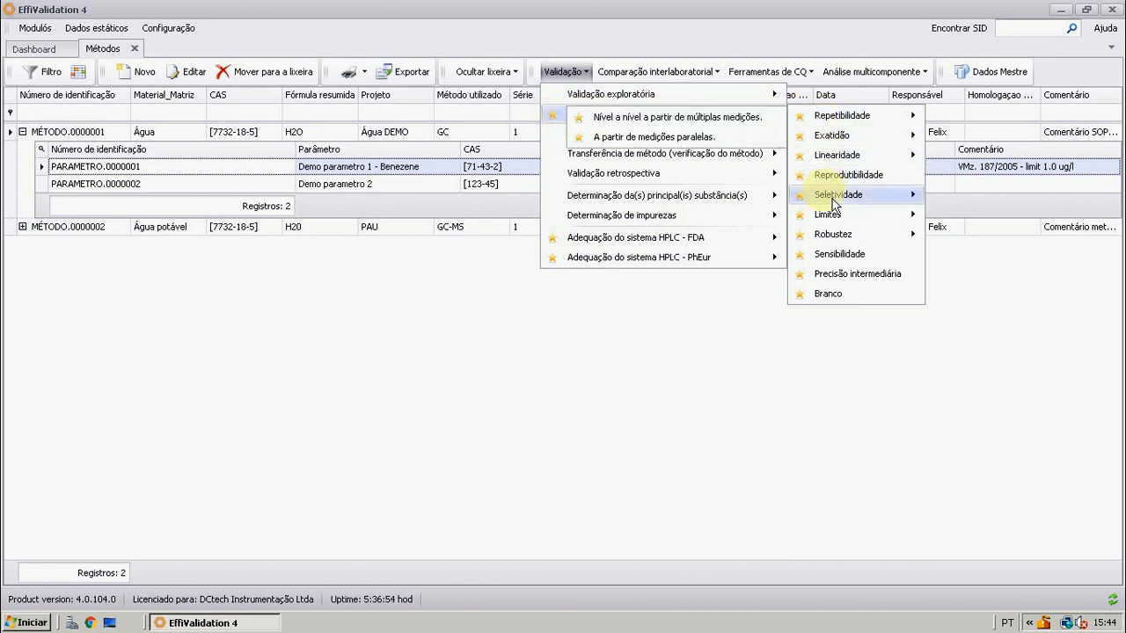
mouse_move(834, 203)
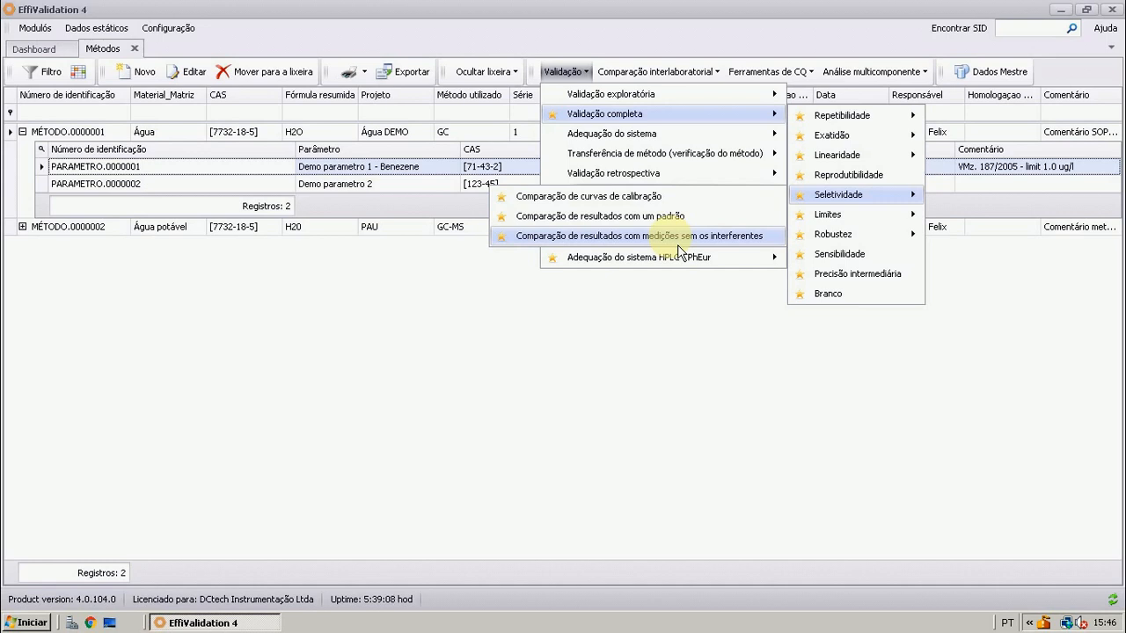
left_click(662, 197)
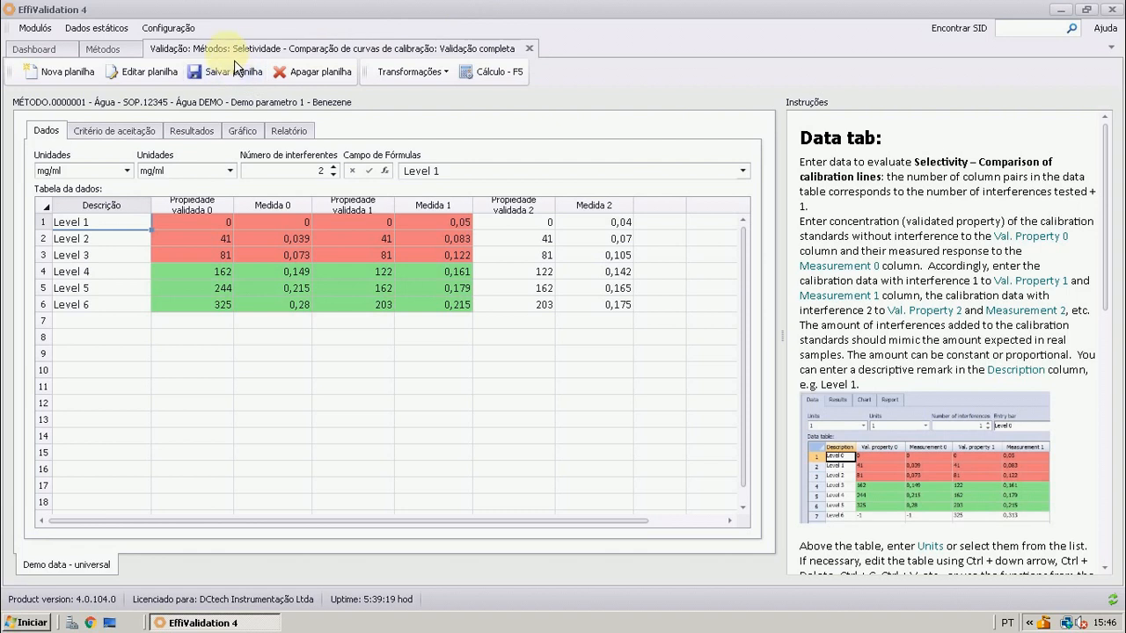
Look through the open Dashboard, Métodos and selectivity validation pages, and close the selectivity validation
left_click(103, 52)
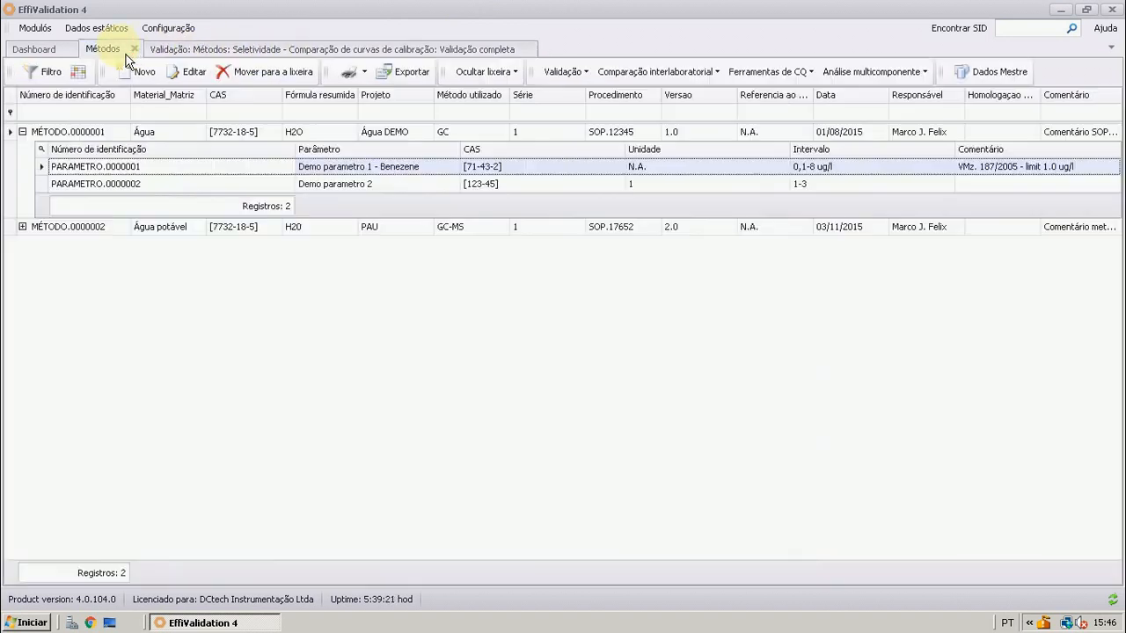
left_click(66, 56)
left_click(107, 50)
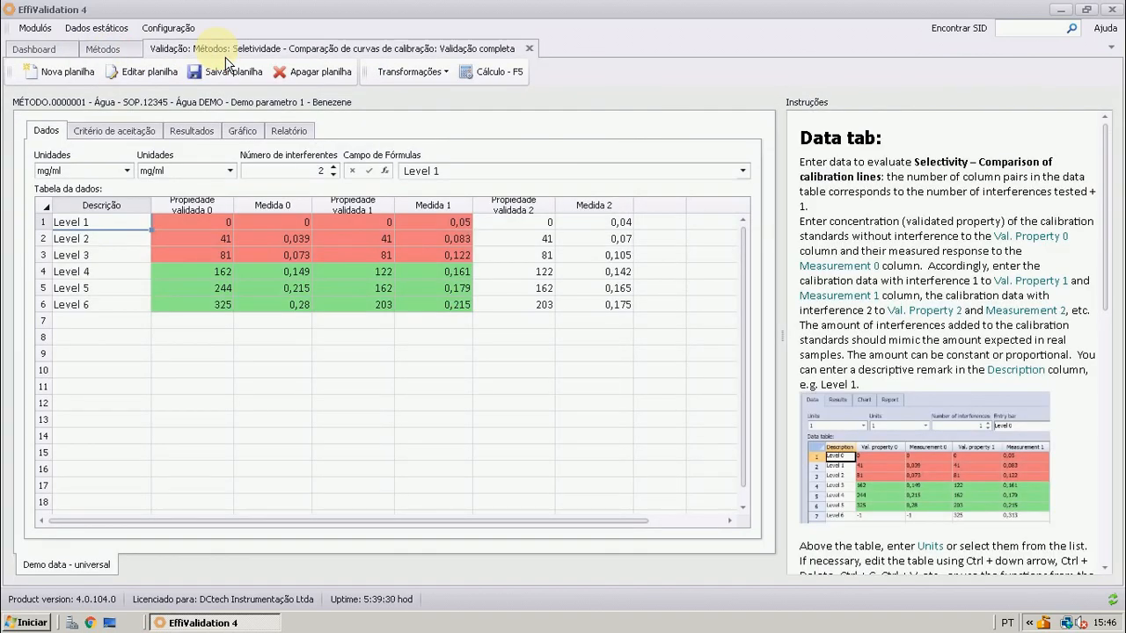
left_click(51, 59)
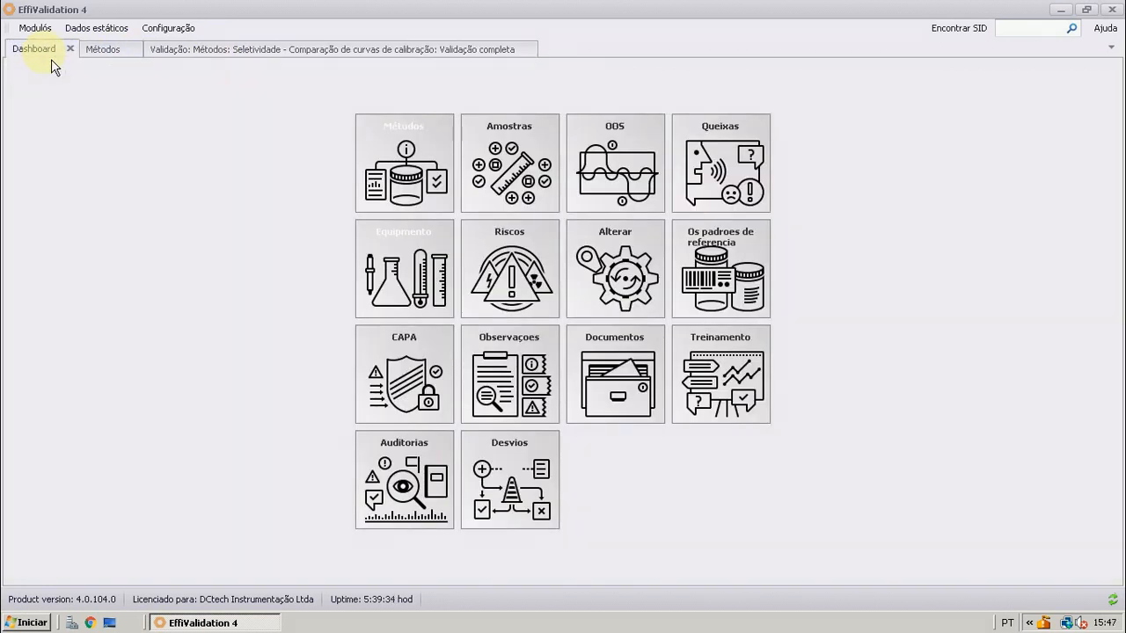
left_click(106, 58)
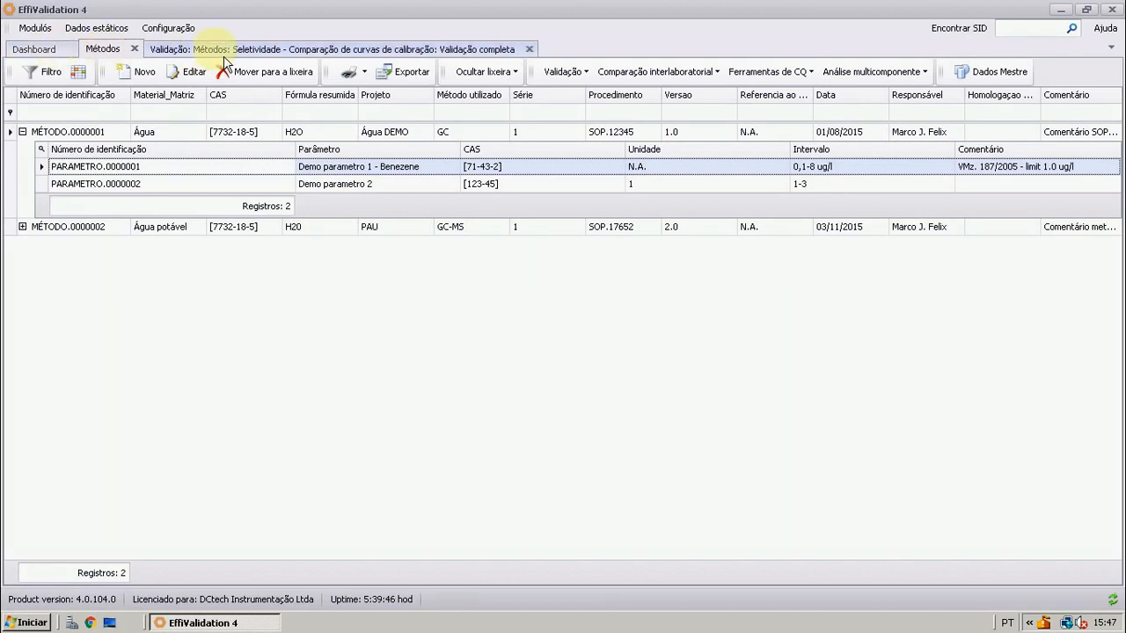
left_click(343, 54)
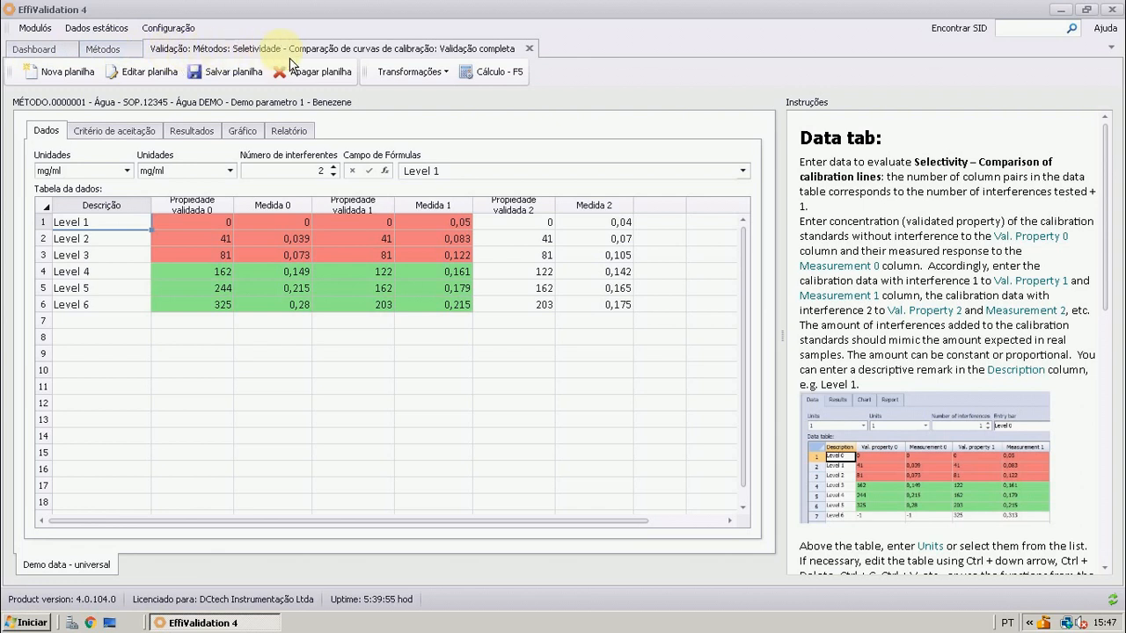
left_click(528, 49)
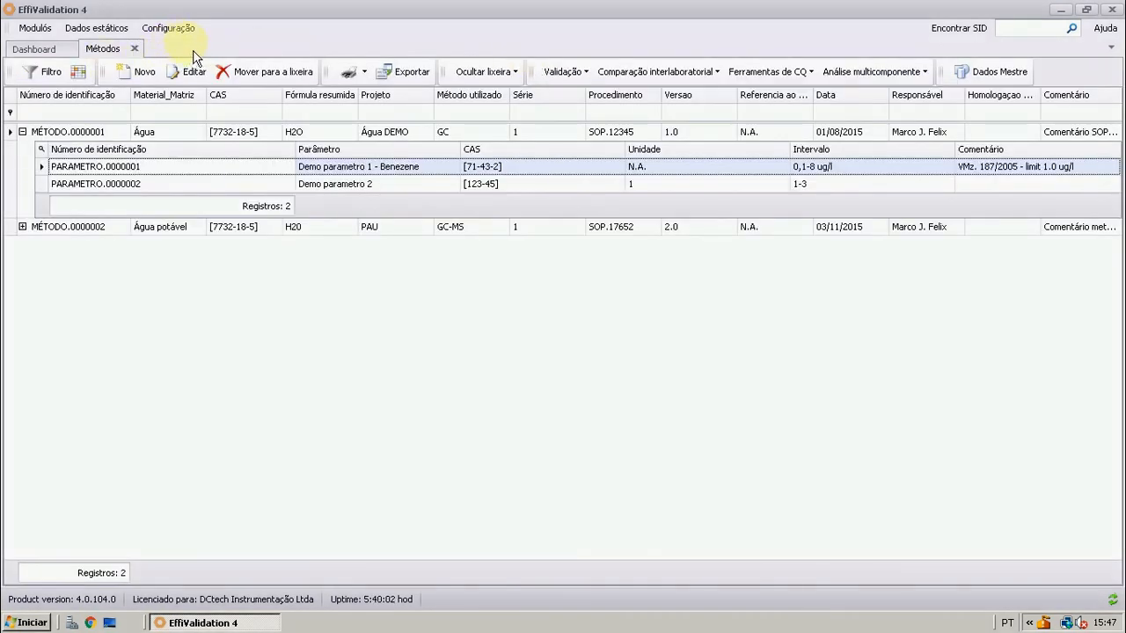
Reopen the complete Seletividade validation with Comparação de curvas de calibração for the Benezene parameter
left_click(567, 71)
mouse_move(615, 114)
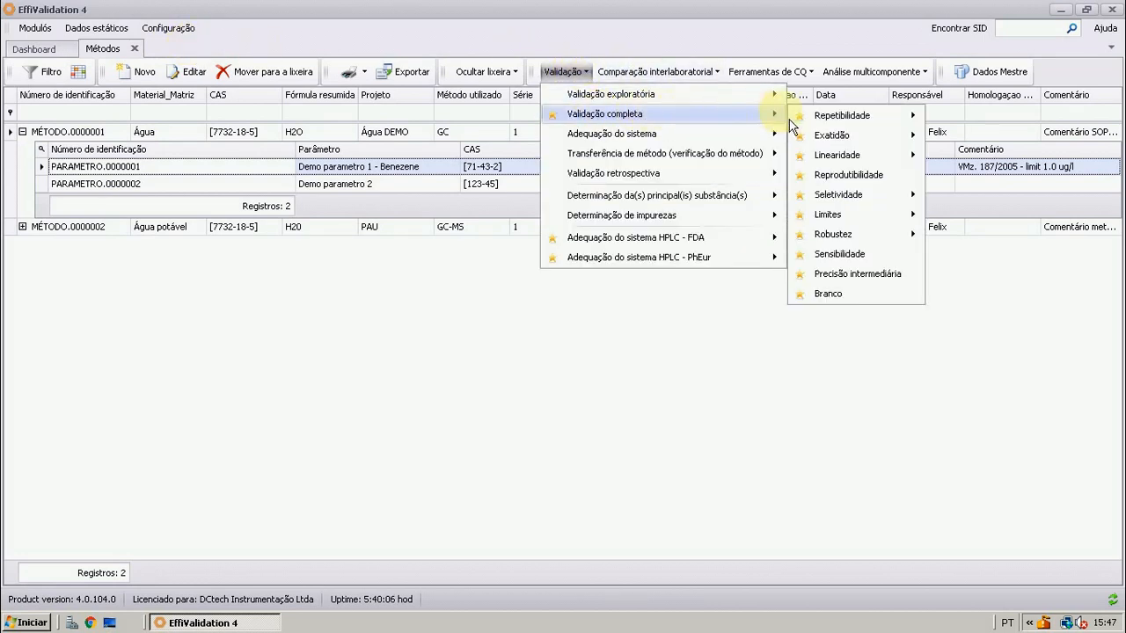
mouse_move(880, 194)
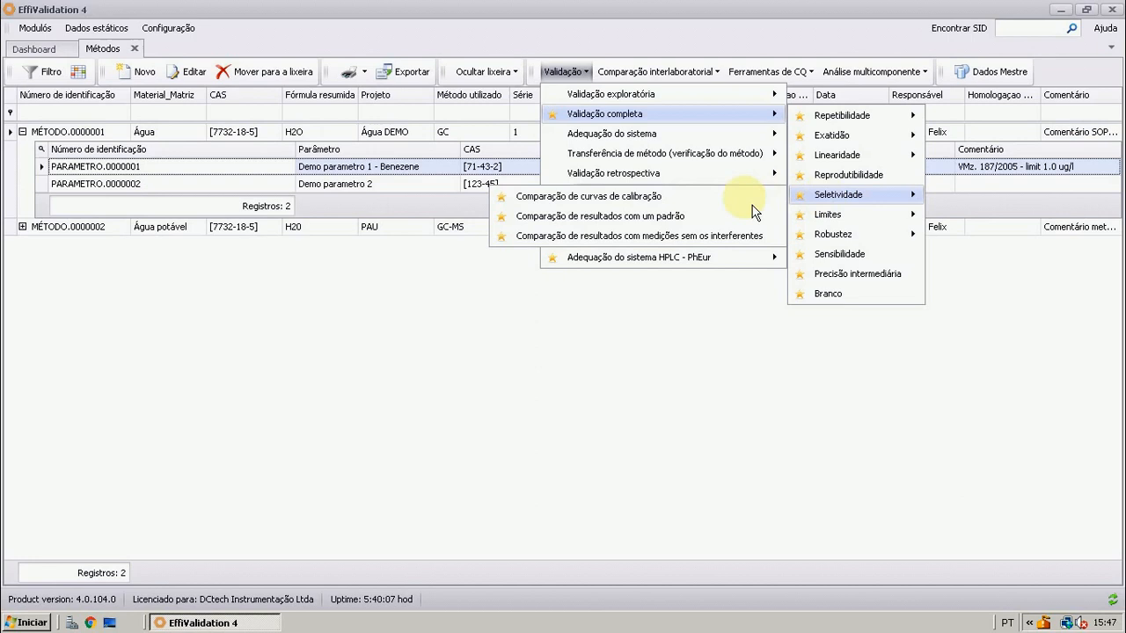
left_click(668, 196)
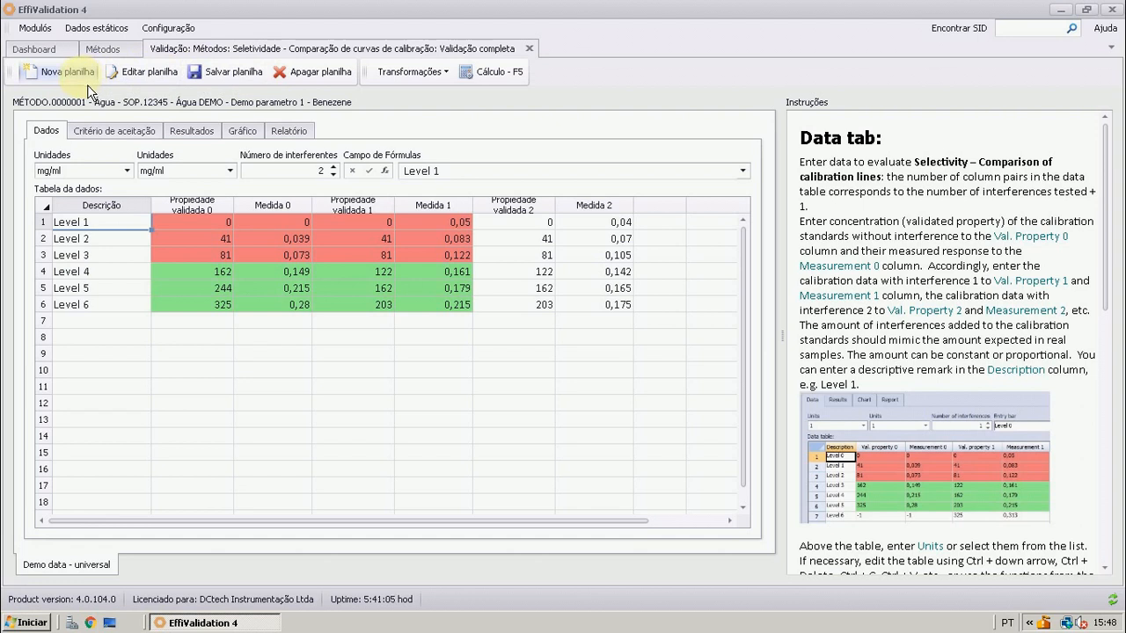
View the name and note properties of the Demo data - universal sheet and close them without changes
left_click(152, 81)
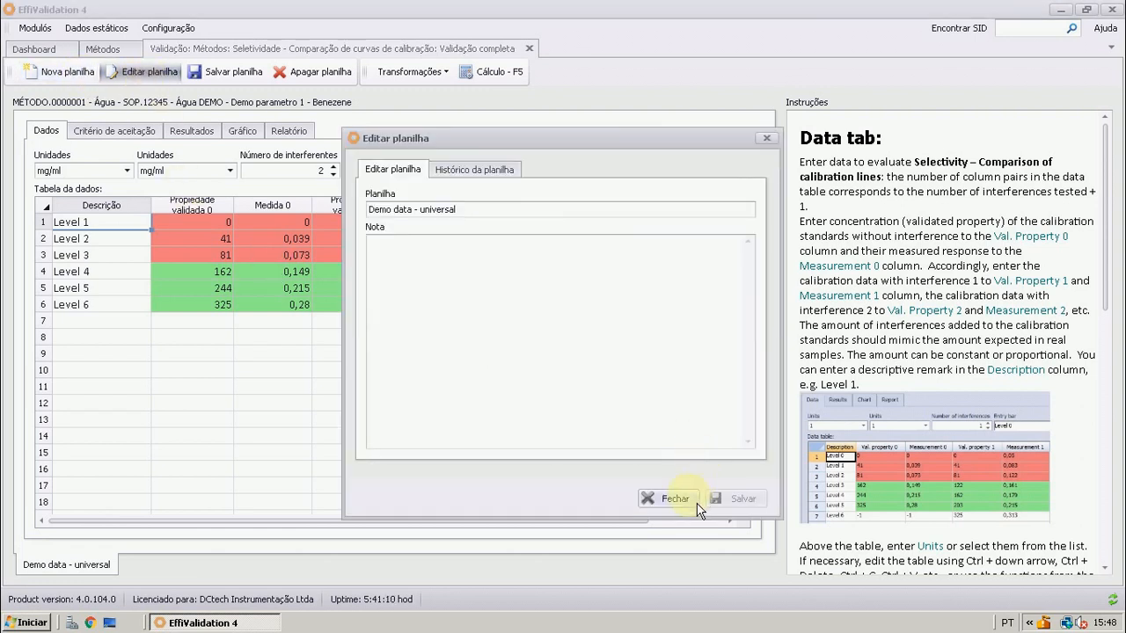
mouse_move(456, 210)
left_mouse_down()
mouse_move(368, 210)
mouse_move(456, 209)
left_mouse_up()
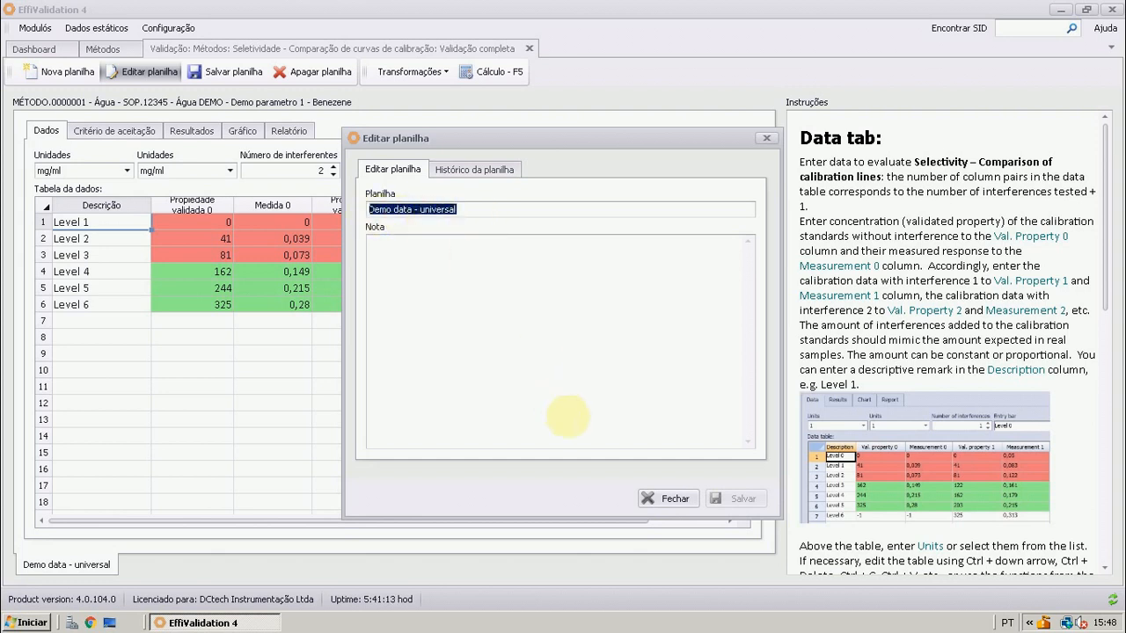
left_click(659, 510)
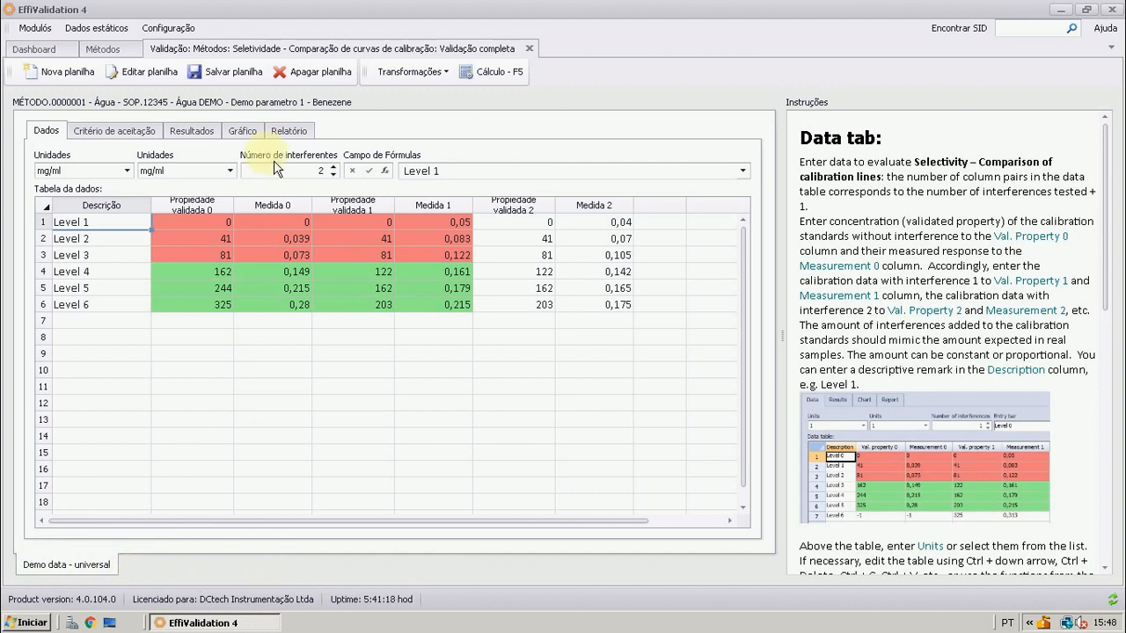
Add two new blank sheets to the selectivity validation and look through all its sheets, ending on Planilha - 2
left_click(54, 72)
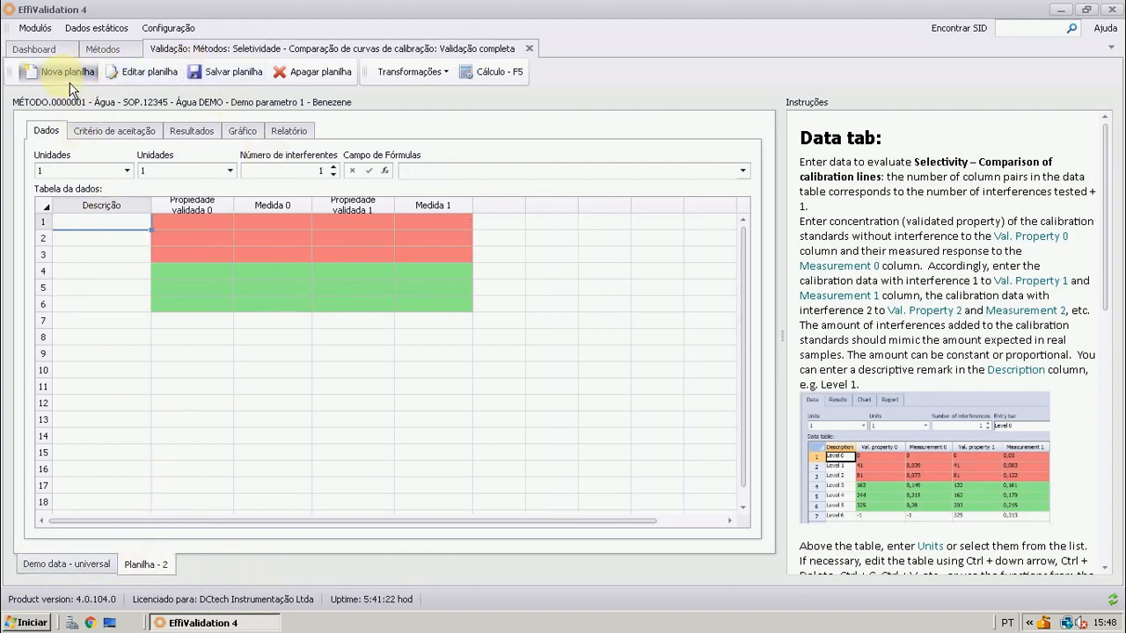
left_click(44, 72)
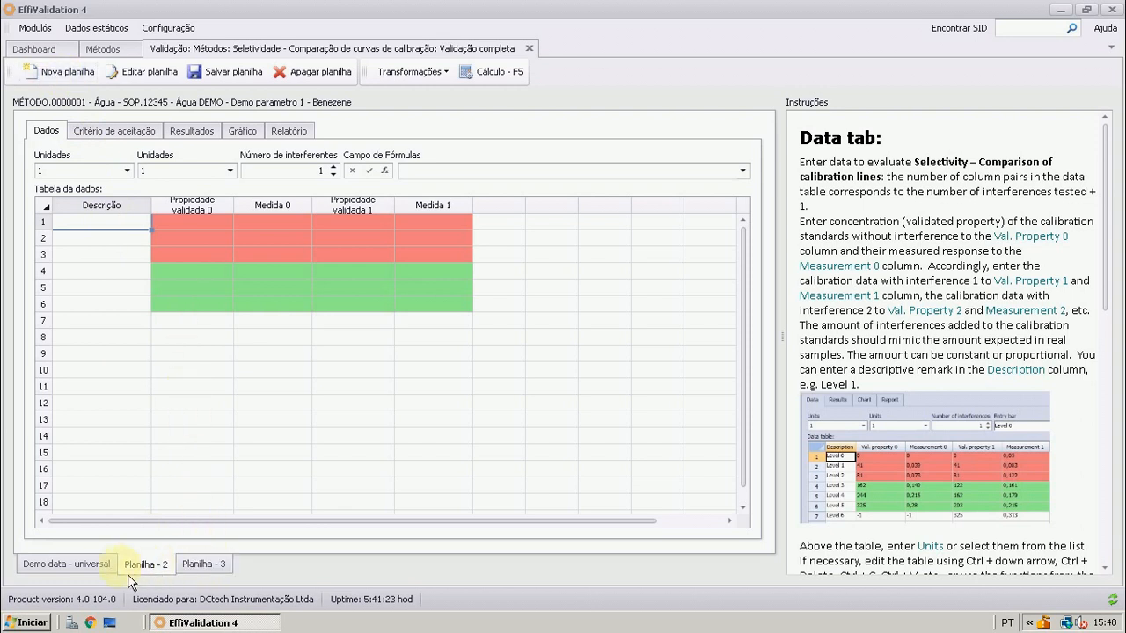
left_click(99, 574)
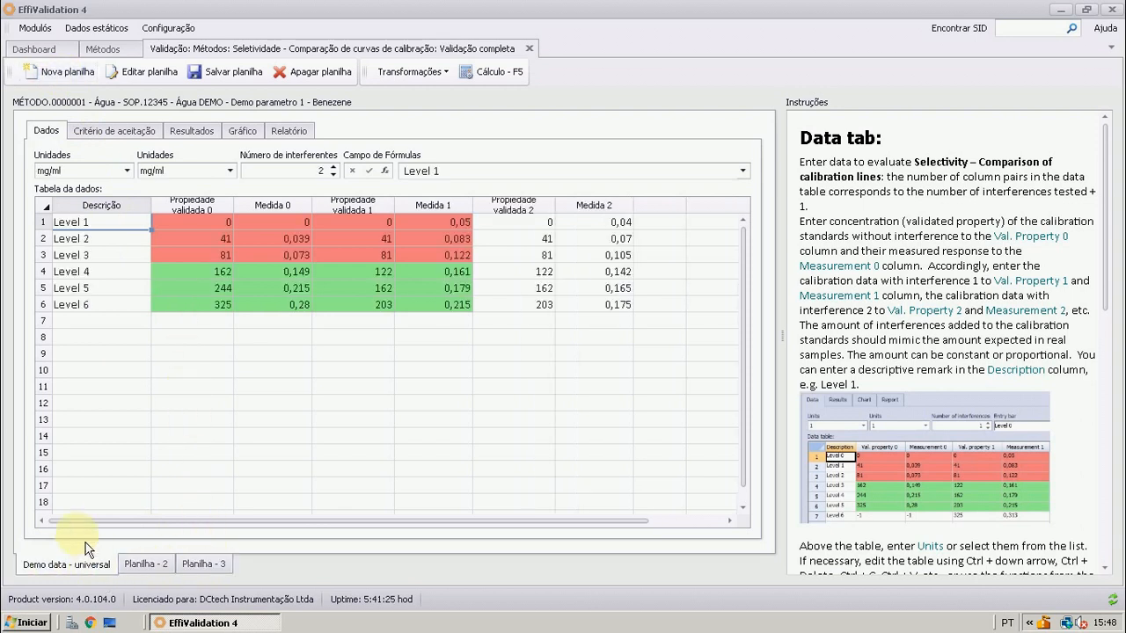
left_click(134, 568)
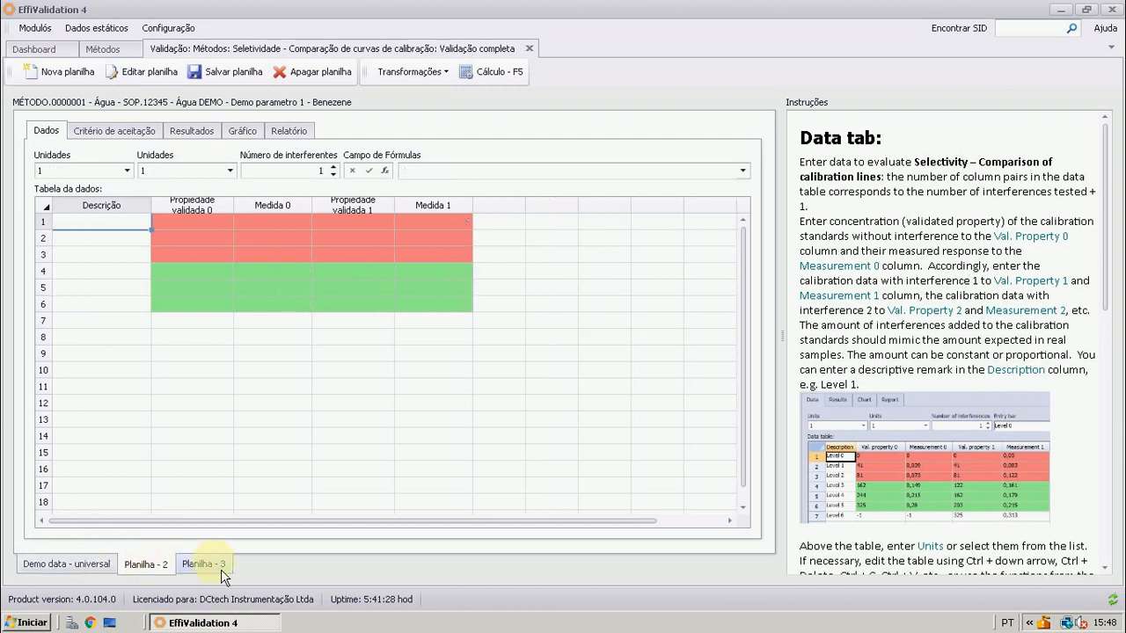
left_click(218, 570)
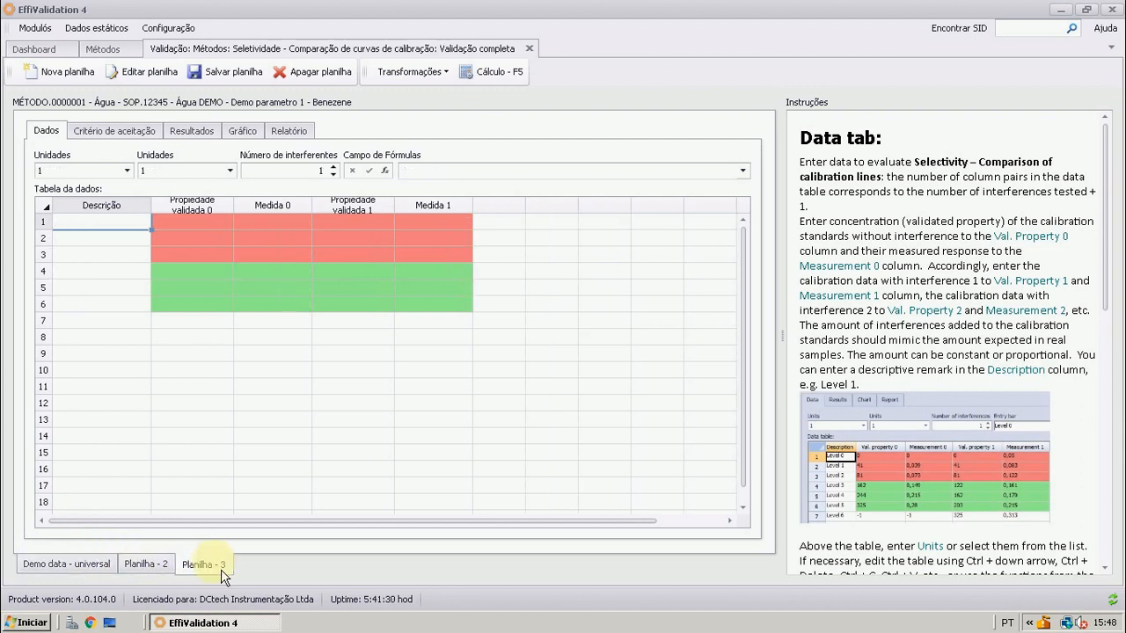
left_click(97, 566)
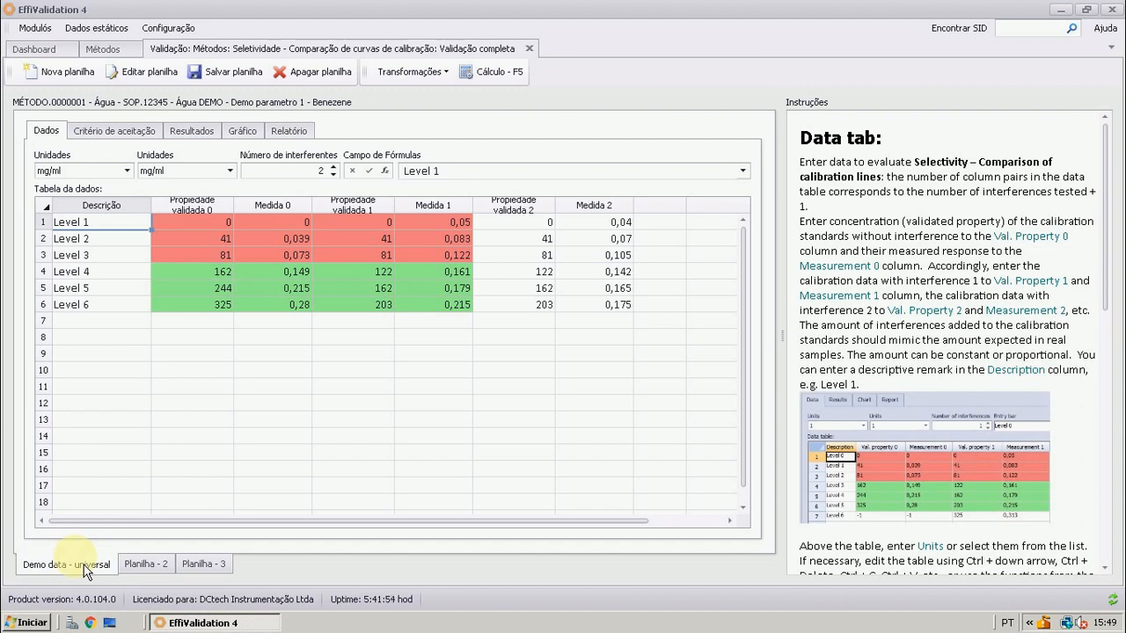
left_click(159, 571)
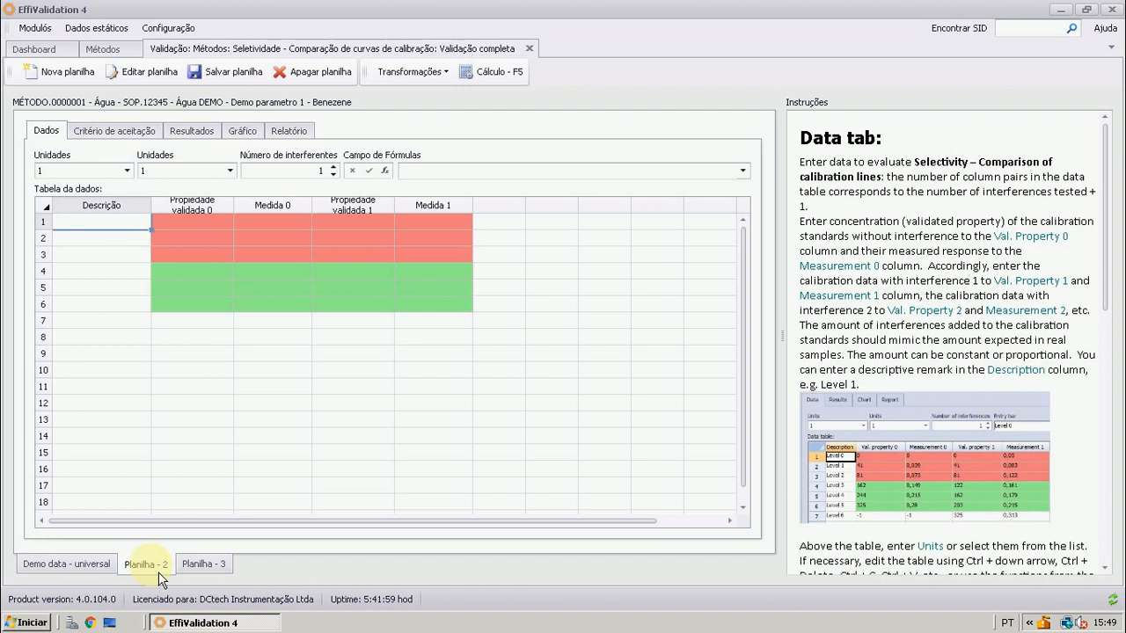
Look through the sheets of the selectivity validation and delete the blank sheets Planilha - 3 and Planilha - 2
left_click(206, 571)
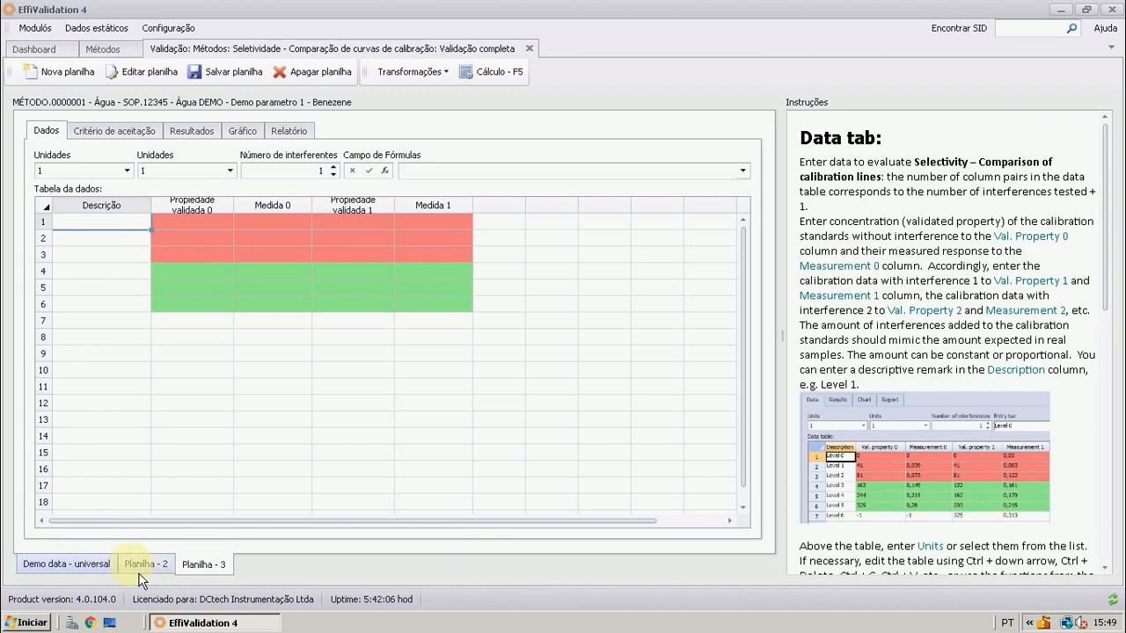
left_click(107, 571)
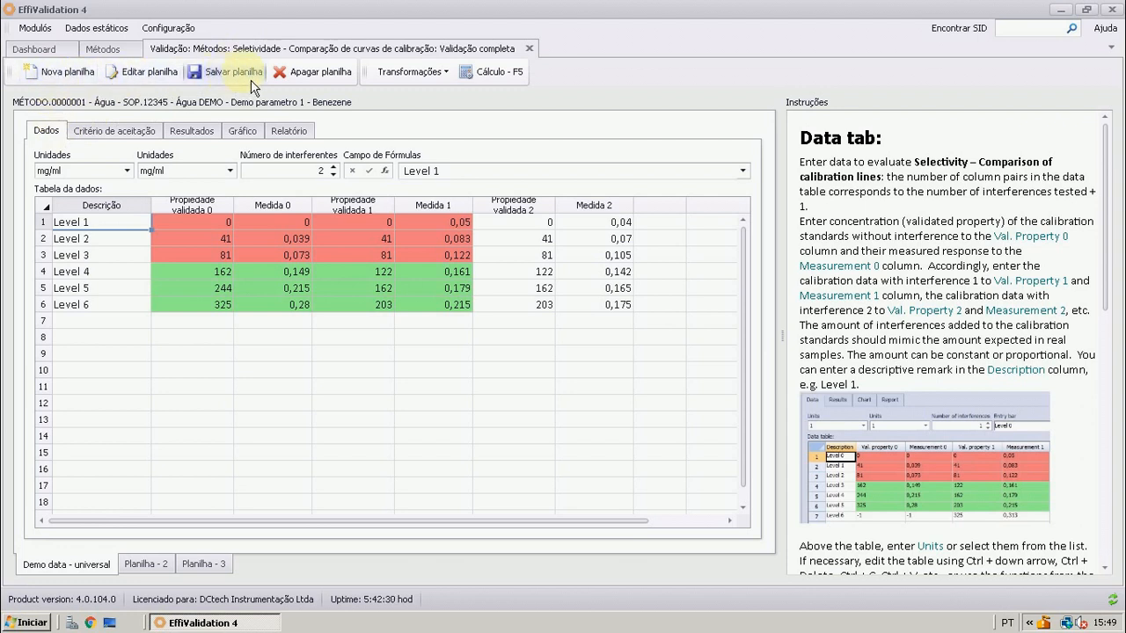
left_click(225, 568)
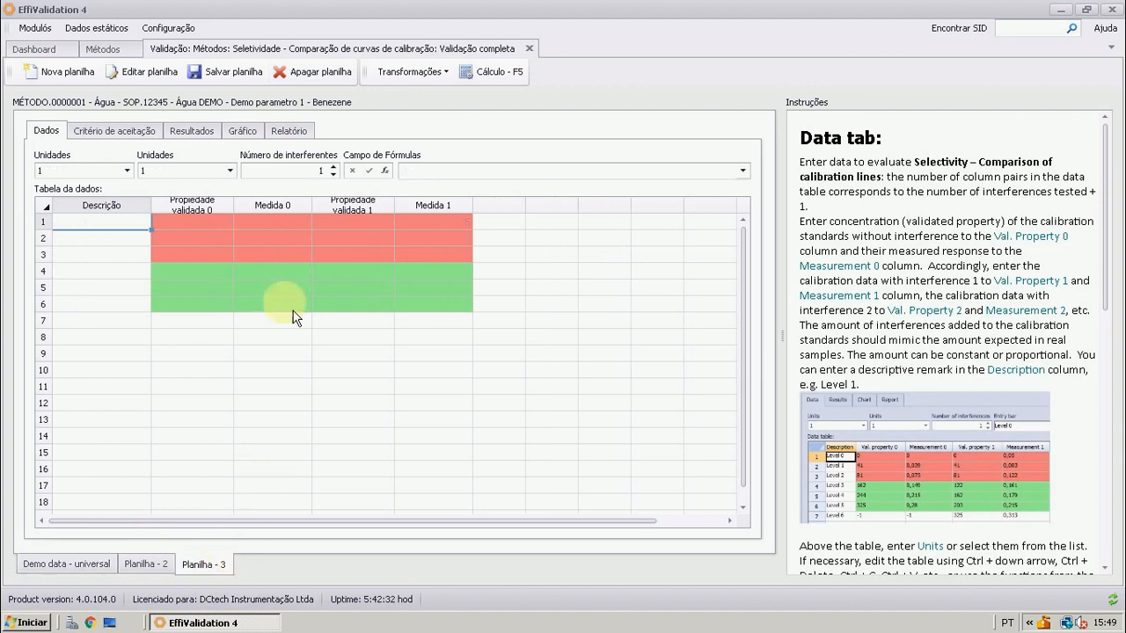
left_click(314, 71)
left_click(541, 332)
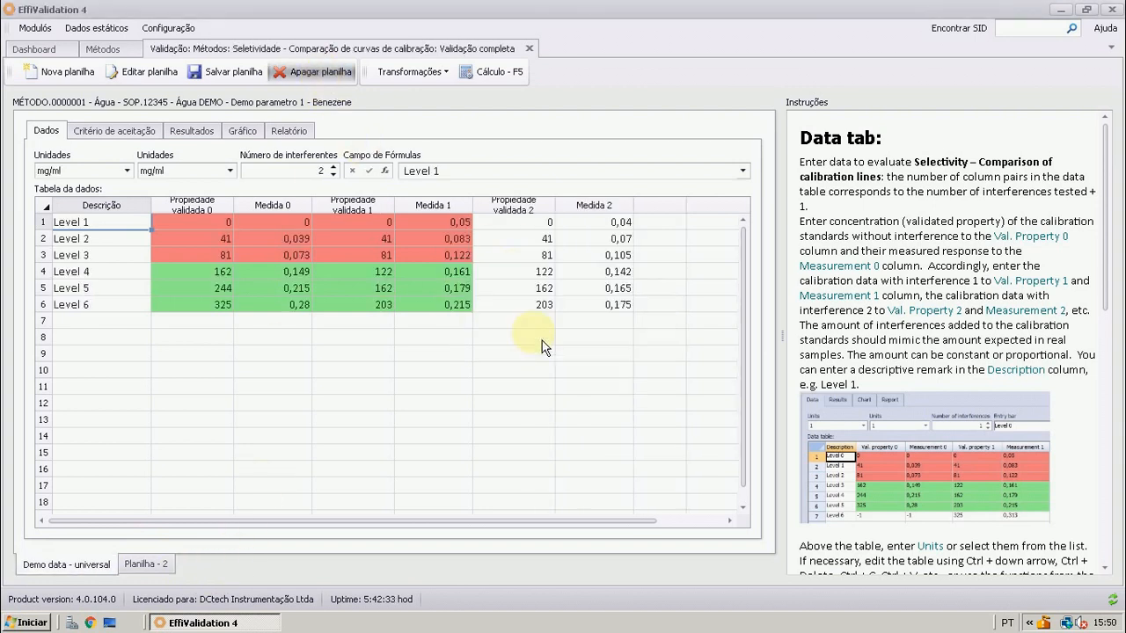
left_click(151, 568)
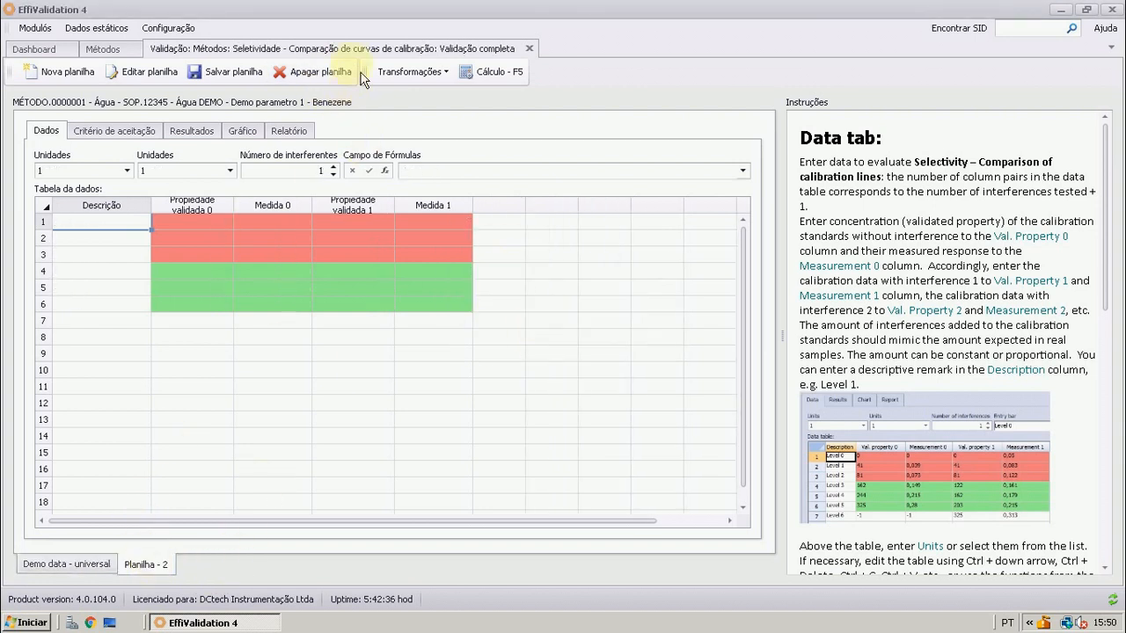
left_click(317, 72)
left_click(528, 333)
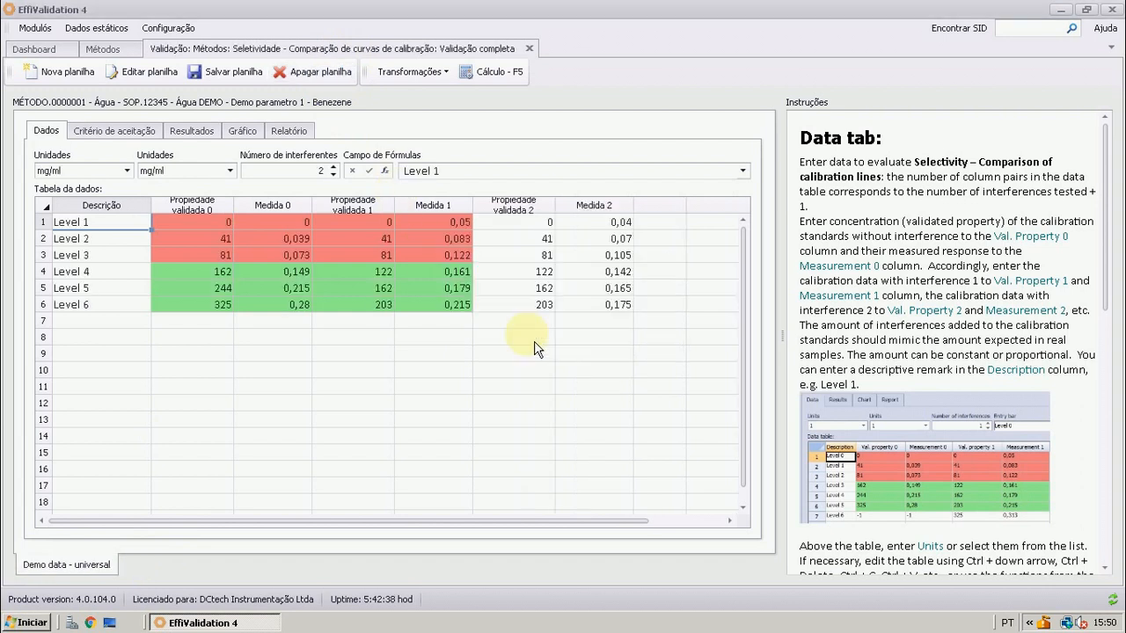
Read the Data tab instructions for comparing calibration lines alongside the demo data table, continuing to the Results tab section
left_click(414, 72)
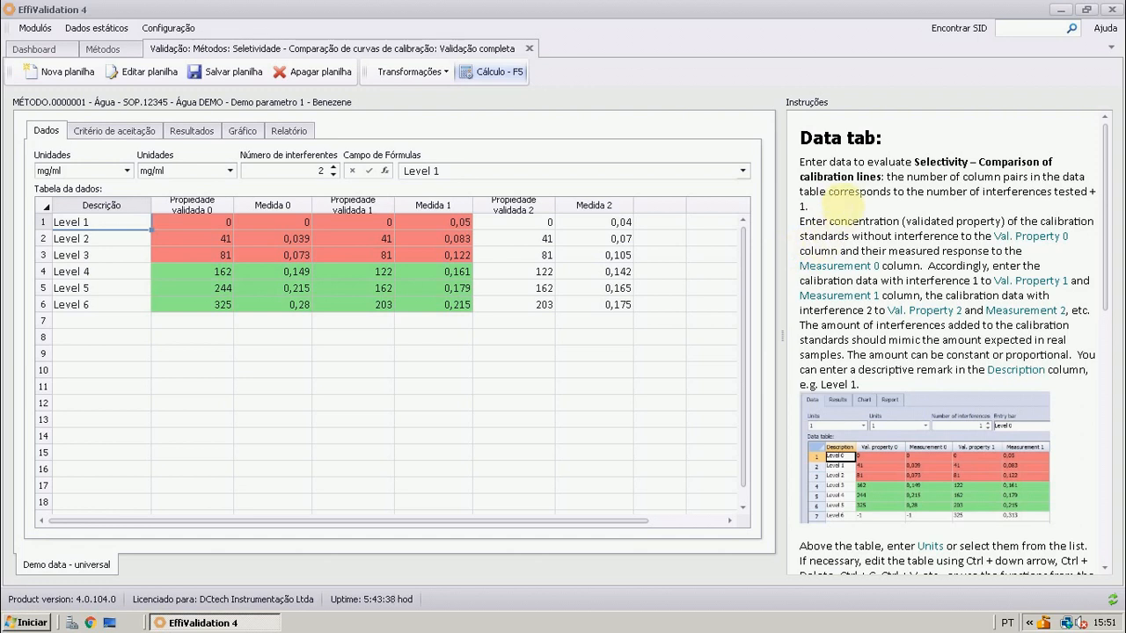
left_click_drag(802, 162, 901, 163)
left_click(914, 164)
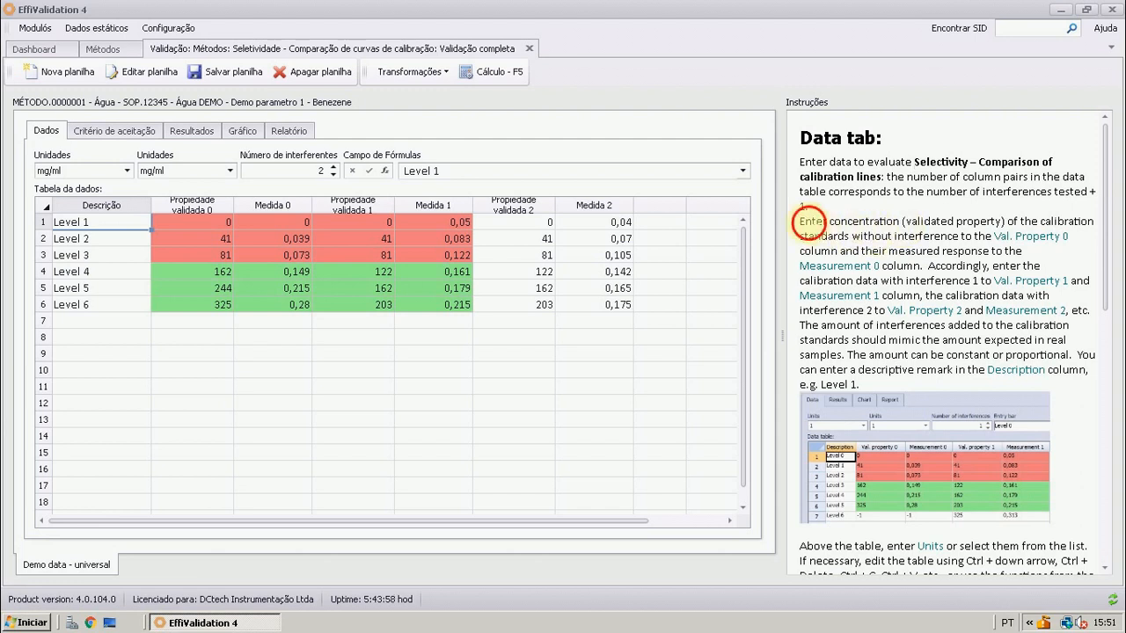
left_click_drag(811, 224, 954, 226)
left_click(953, 227)
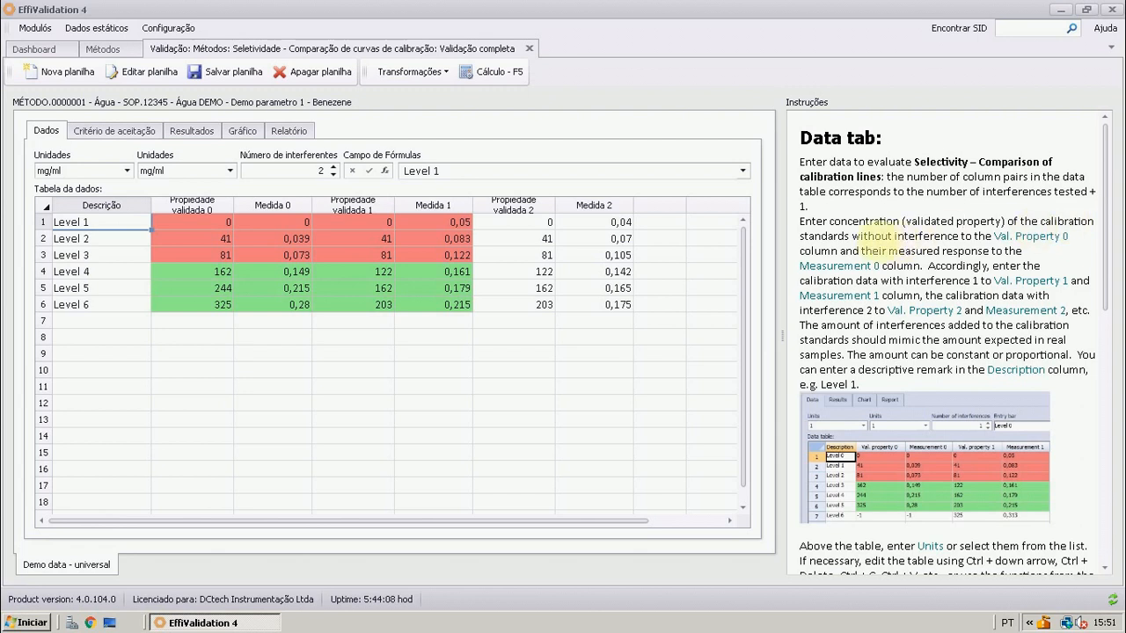
left_click_drag(852, 235, 957, 236)
left_click(935, 236)
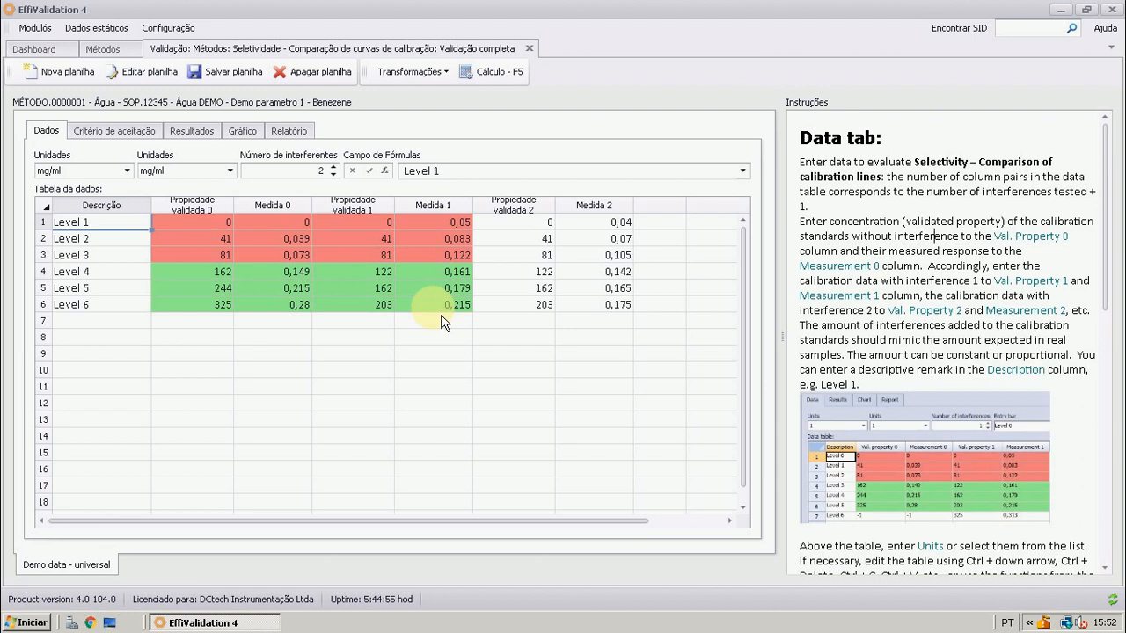
left_click(544, 306)
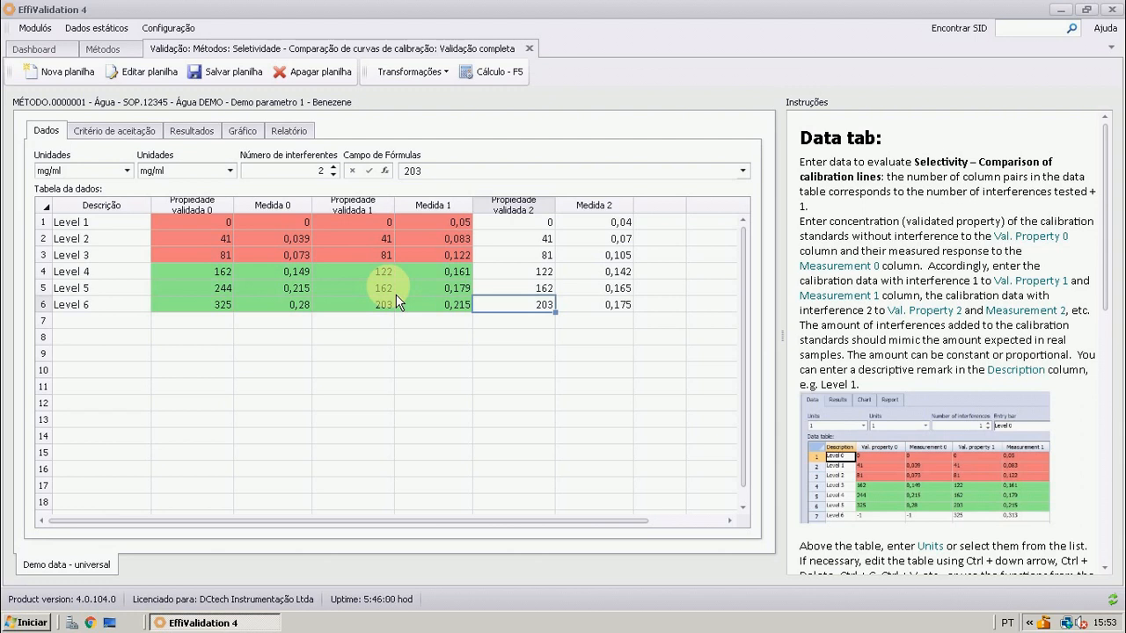
scroll(836, 310, "down", 1)
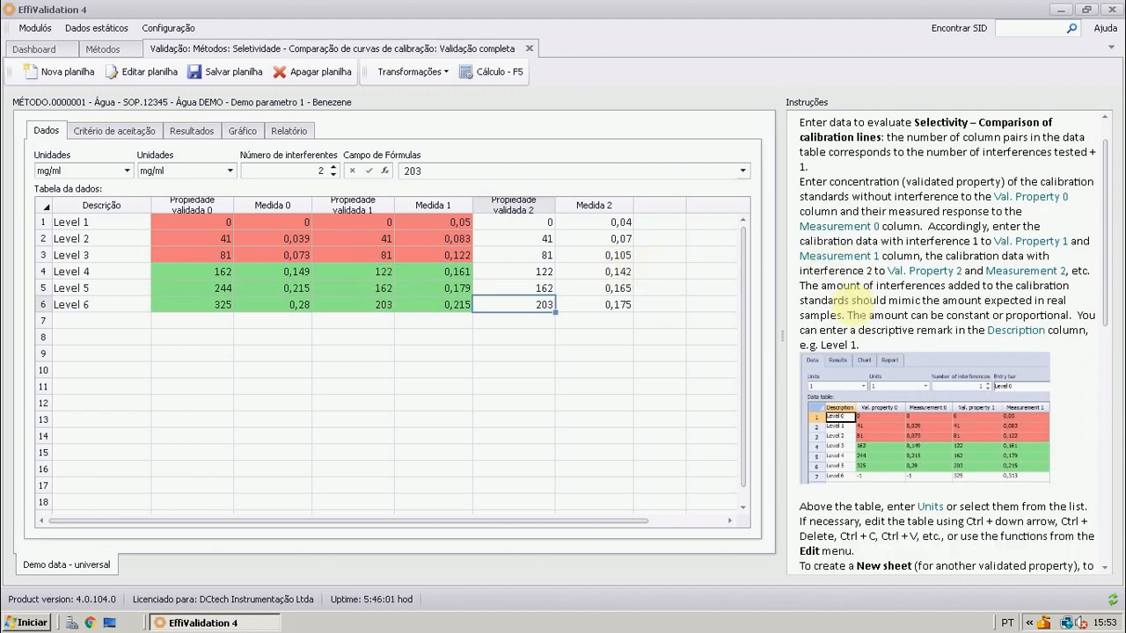
scroll(893, 308, "down", 1)
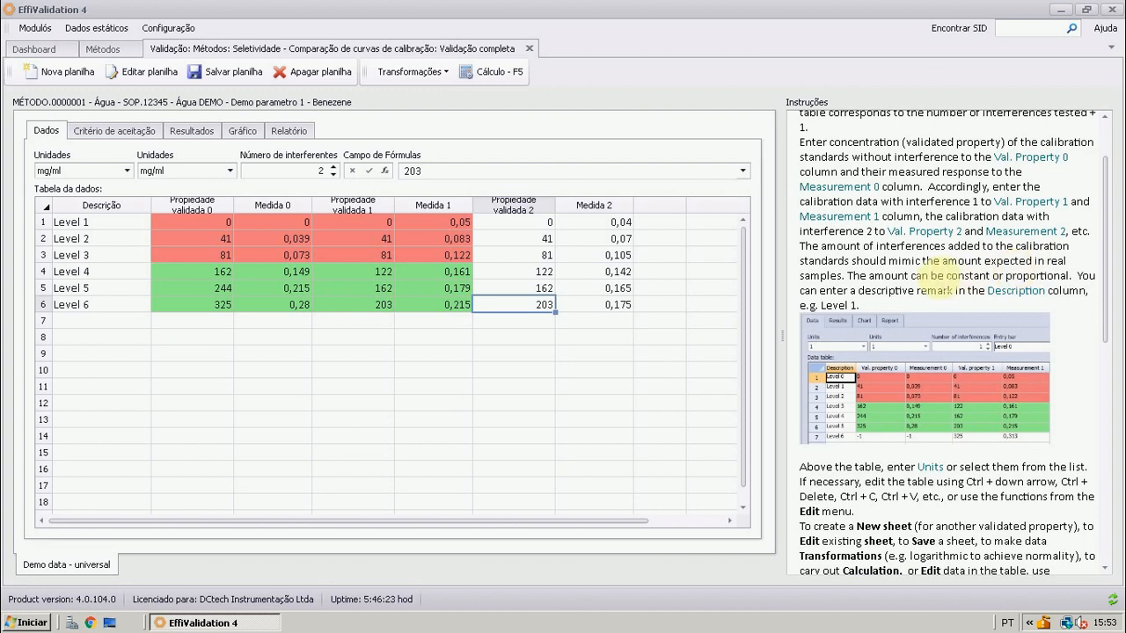
scroll(906, 280, "down", 5)
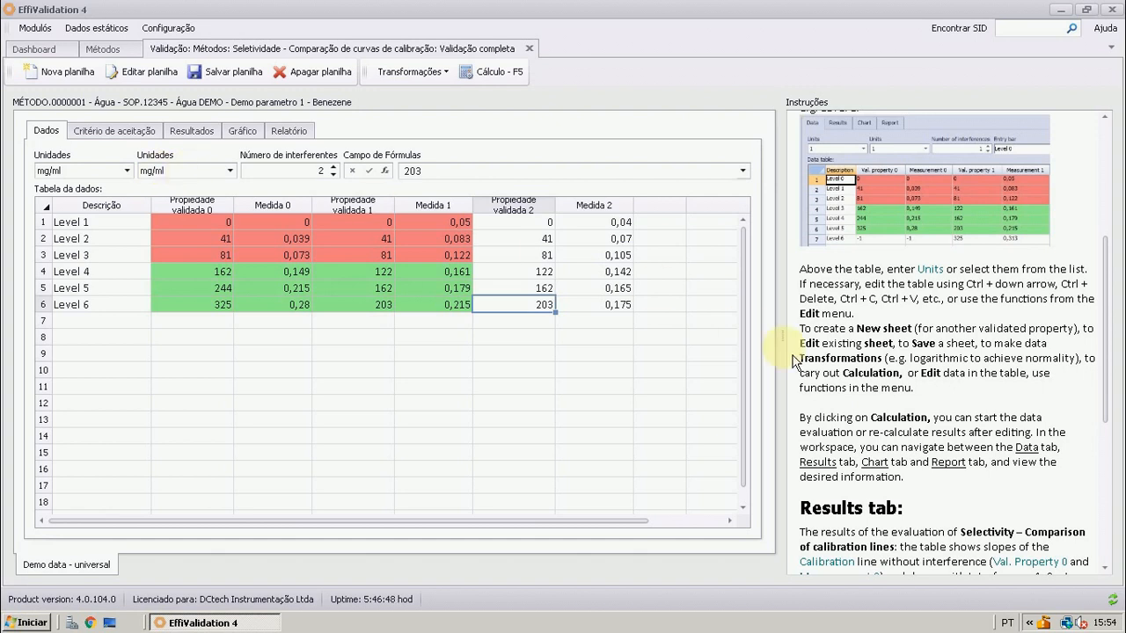
scroll(844, 359, "down", 3)
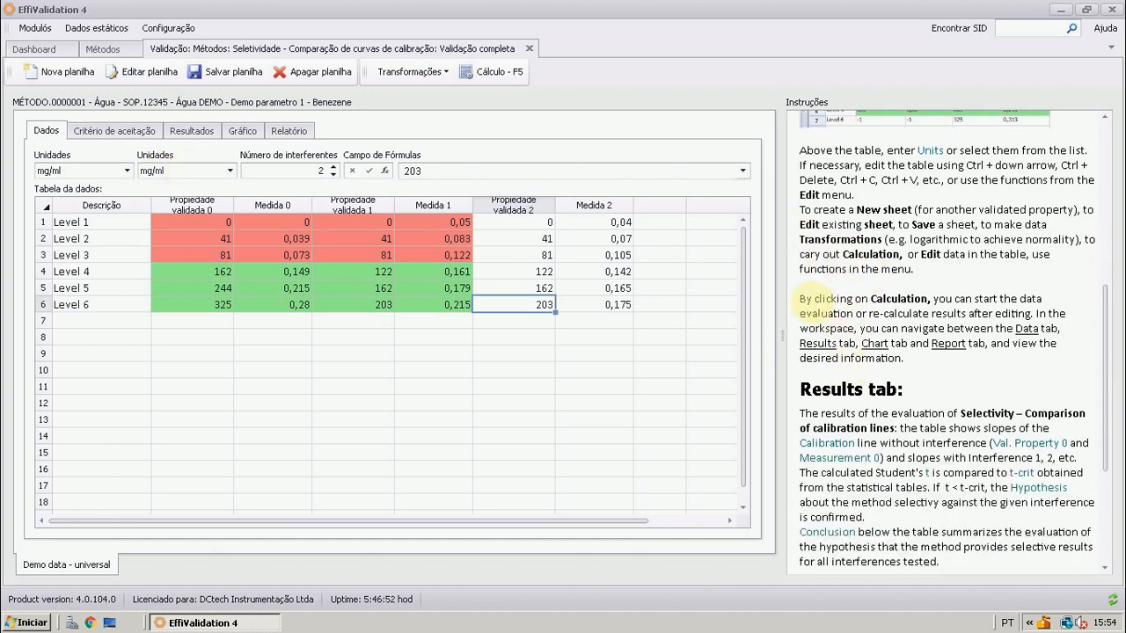
Calculate the selectivity validation and go through the result rows without interferents and with interferents 1 and 2
left_click(509, 75)
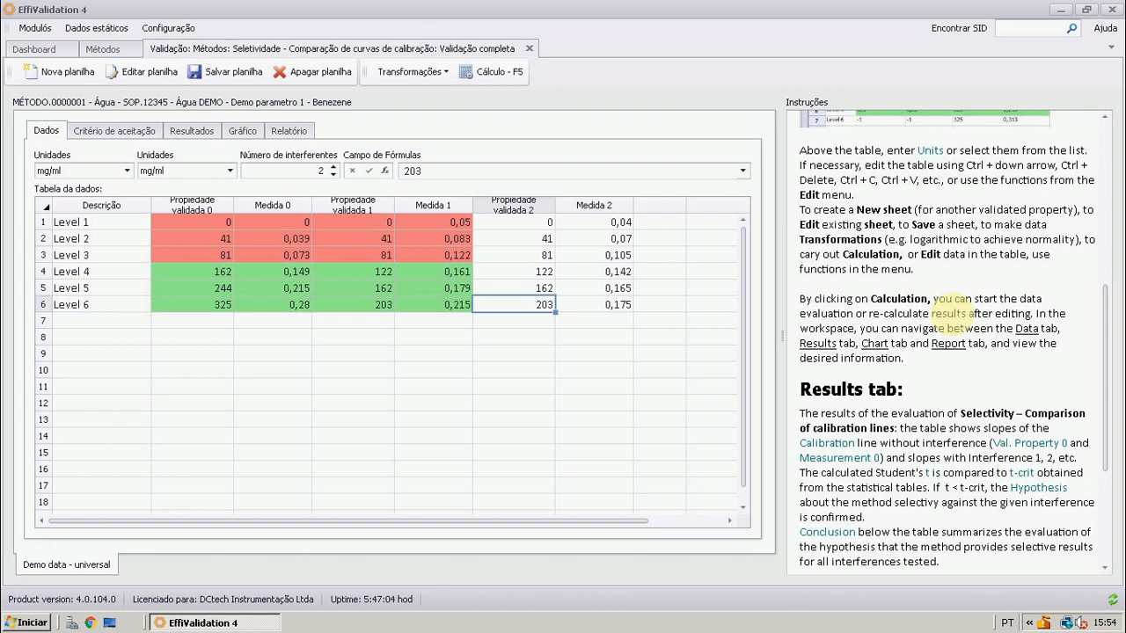
left_click(510, 73)
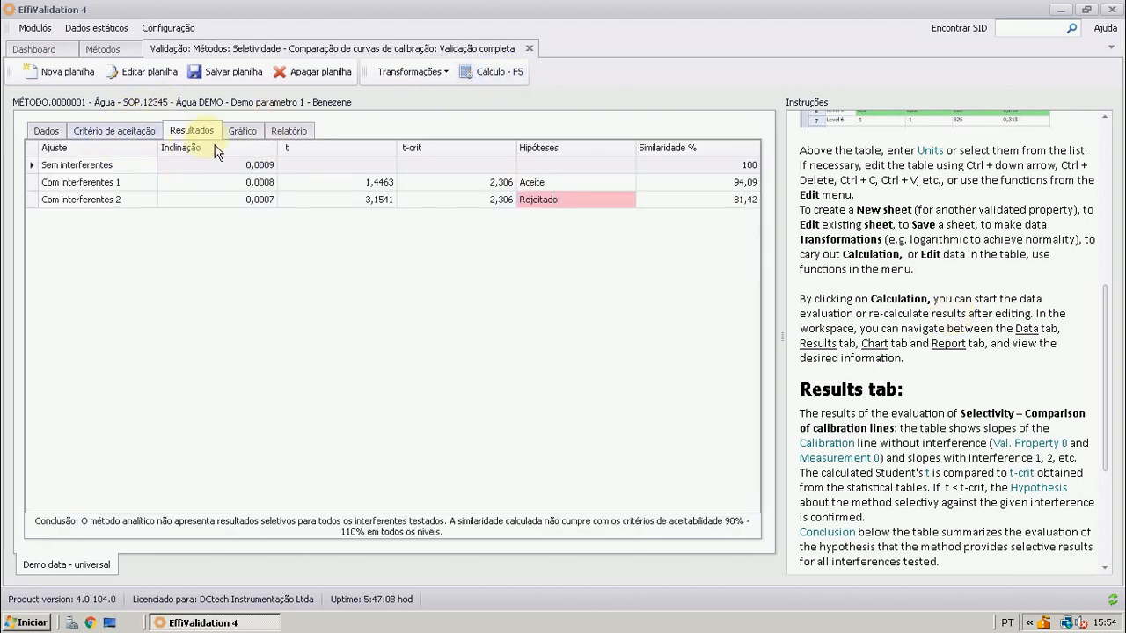
scroll(917, 378, "down", 3)
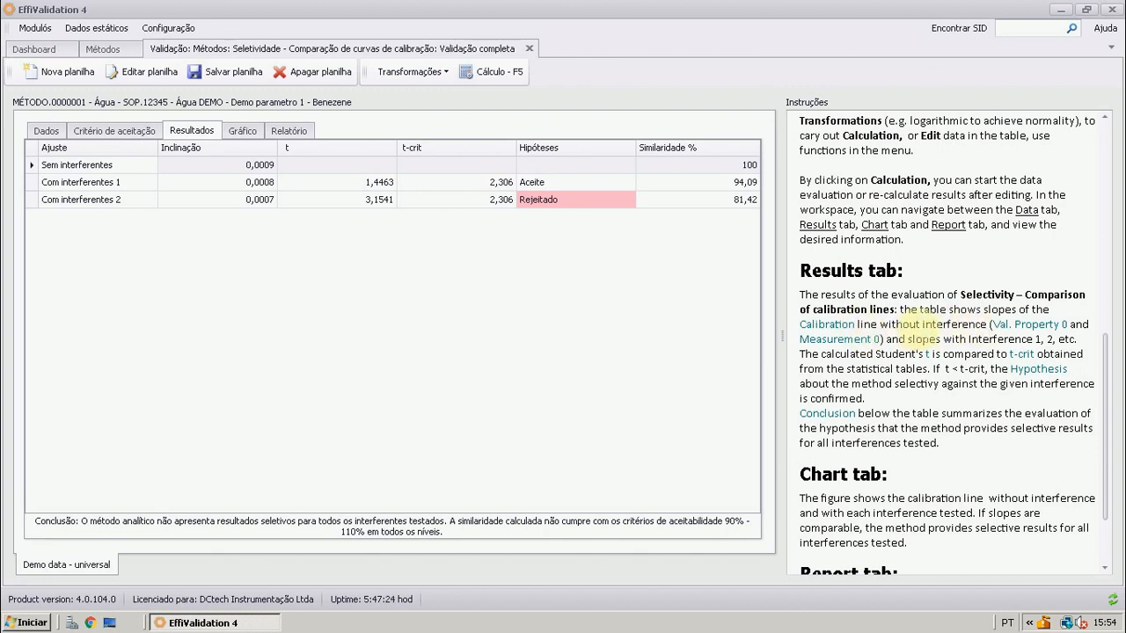
left_click(44, 172)
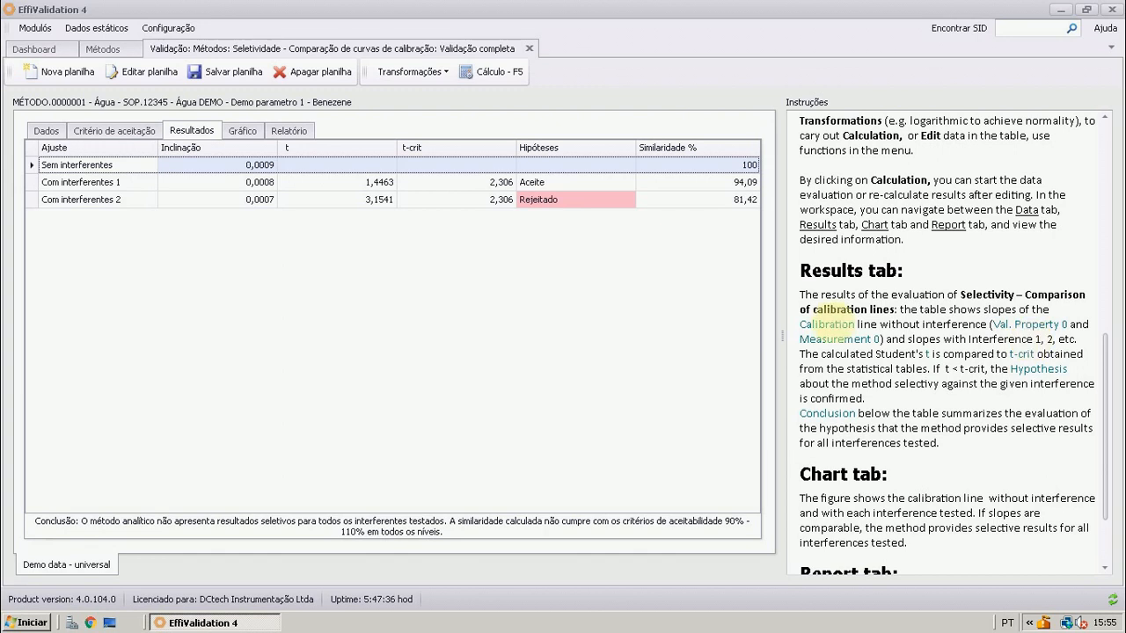
left_click(42, 185)
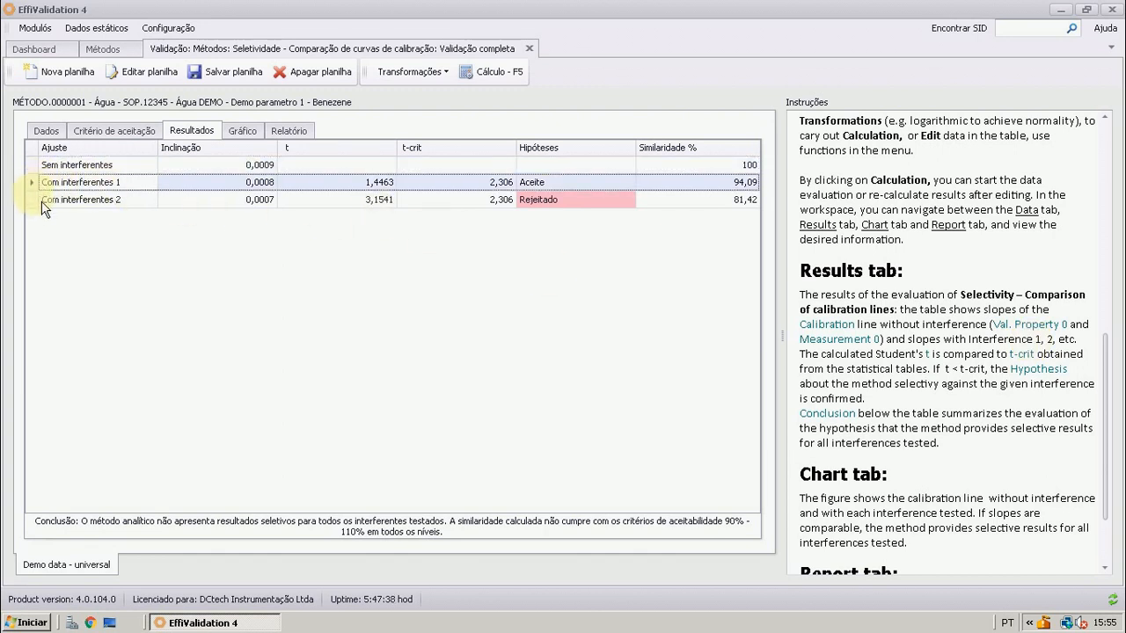
left_click(41, 202)
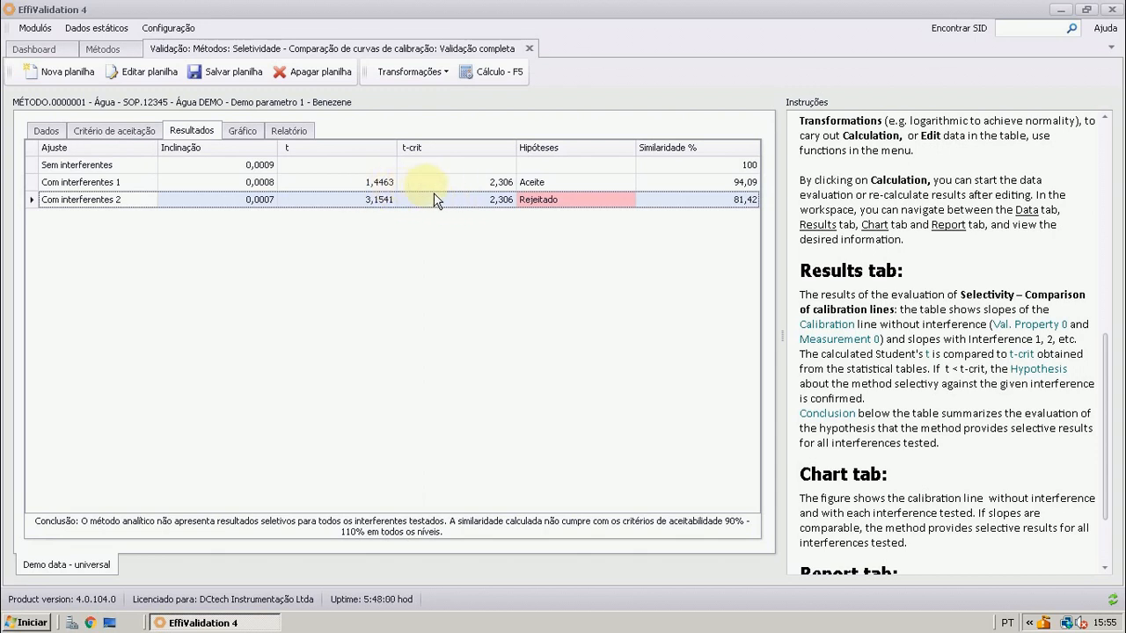
Compare the t, t-crit, hypothesis and similarity results of both interferents with the Results tab instructions and the conclusion
left_click(595, 189)
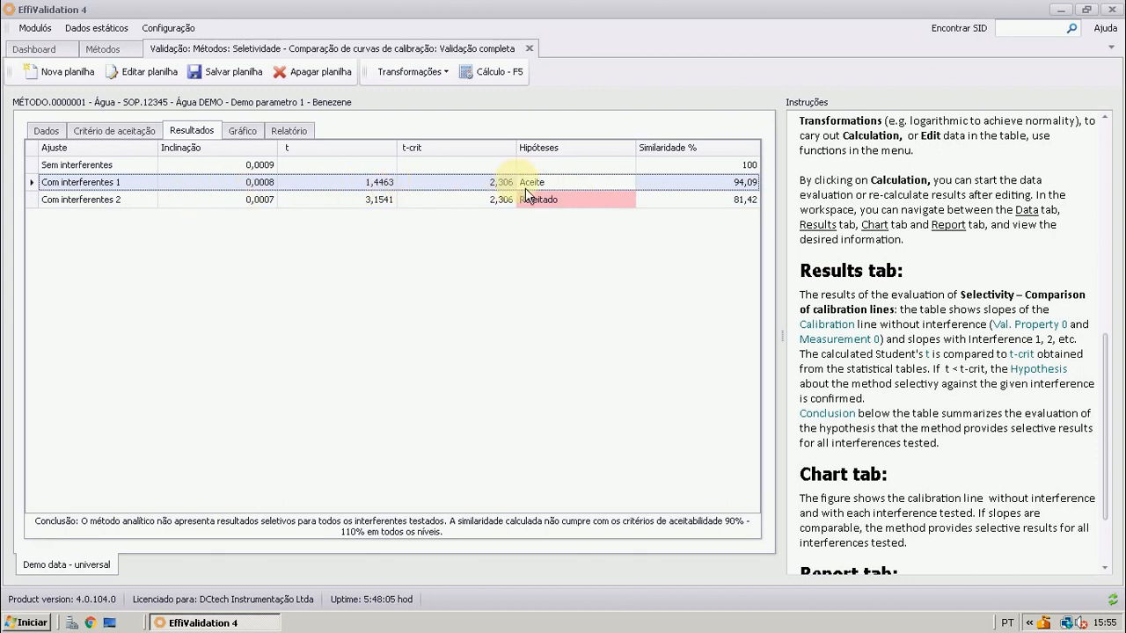
left_click(497, 204)
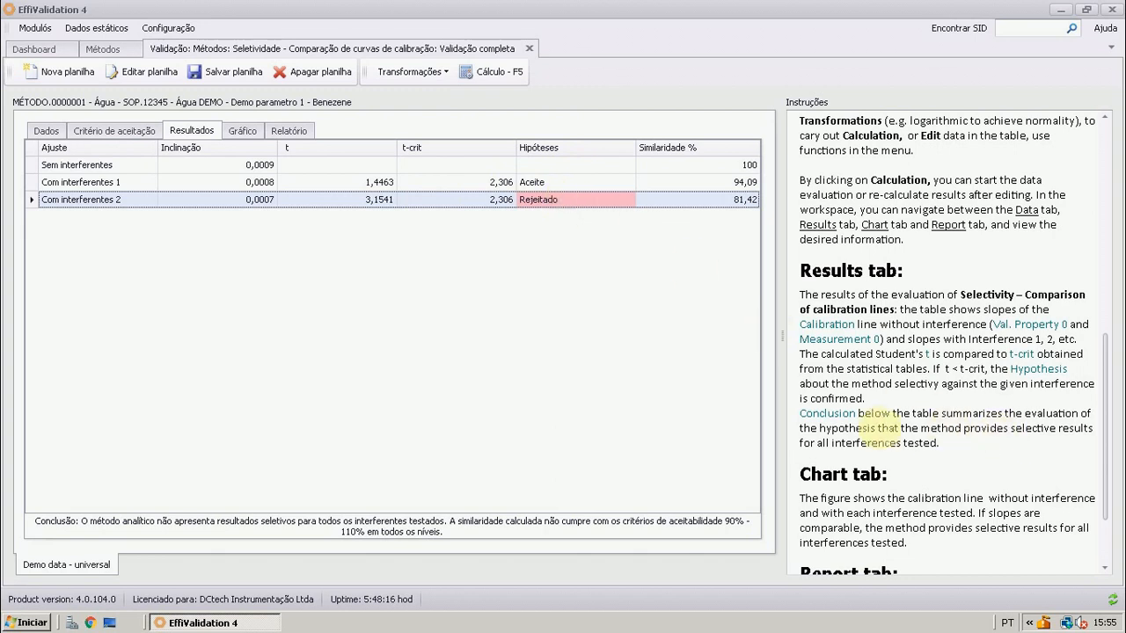
scroll(880, 428, "down", 1)
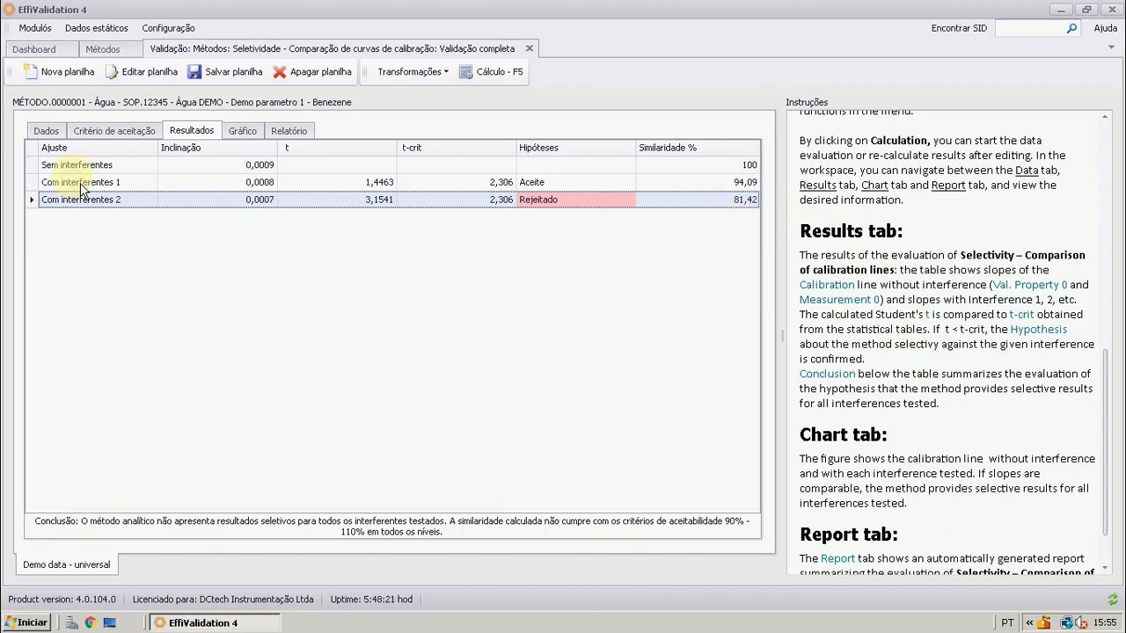
left_click(30, 182)
left_click(39, 204)
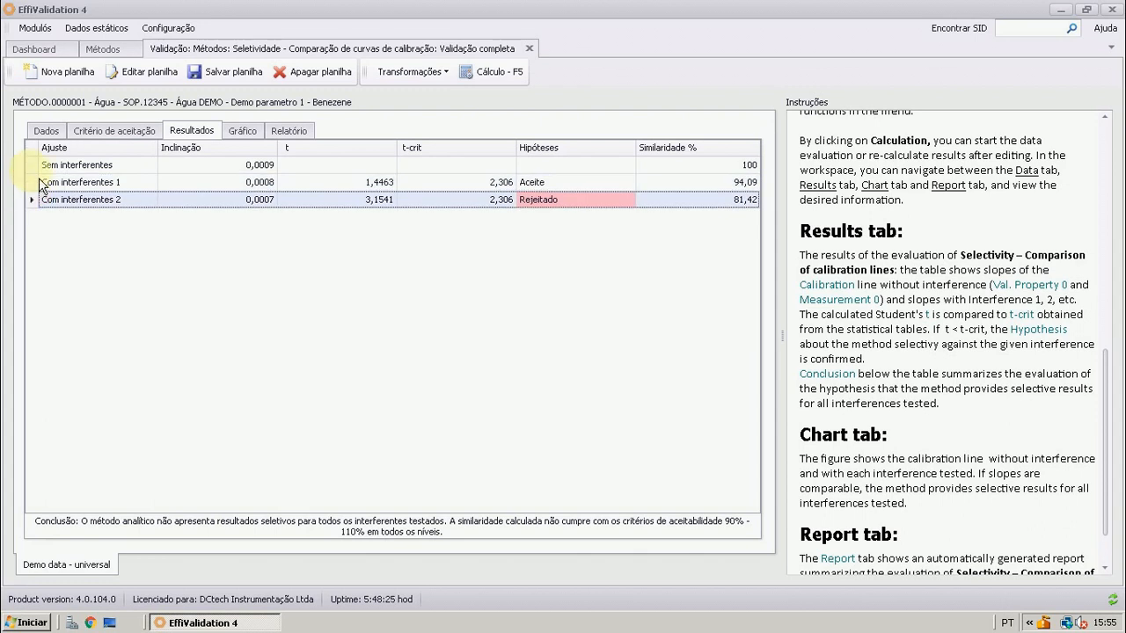
left_click(39, 171)
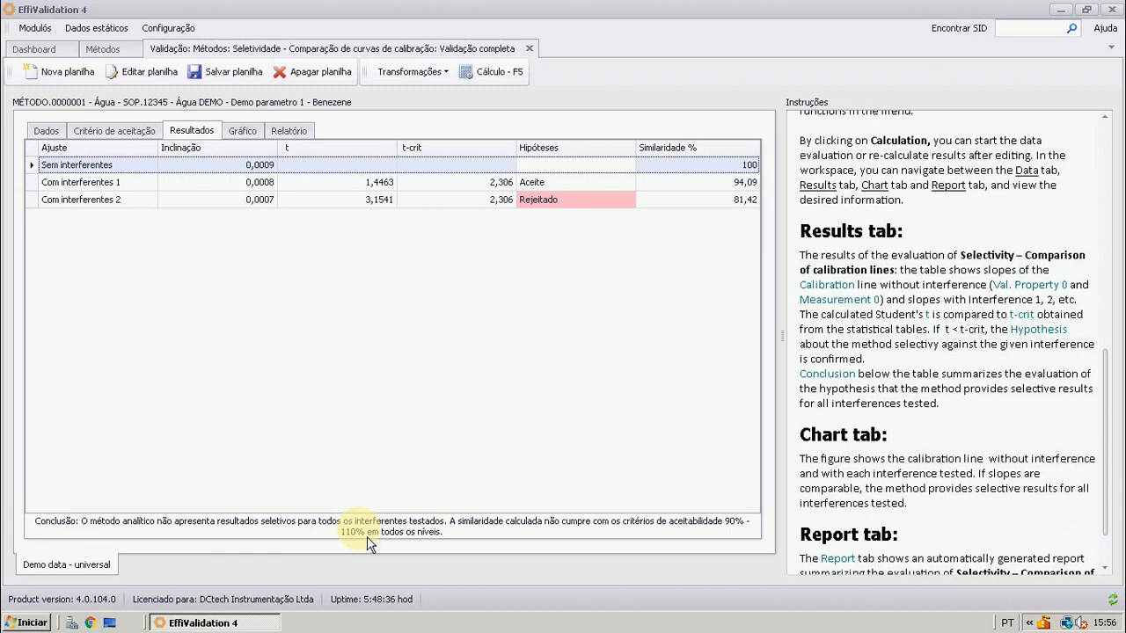
Check the acceptance criteria of the validation against the conclusion and the similarity of the row with interferents 2
left_click(114, 131)
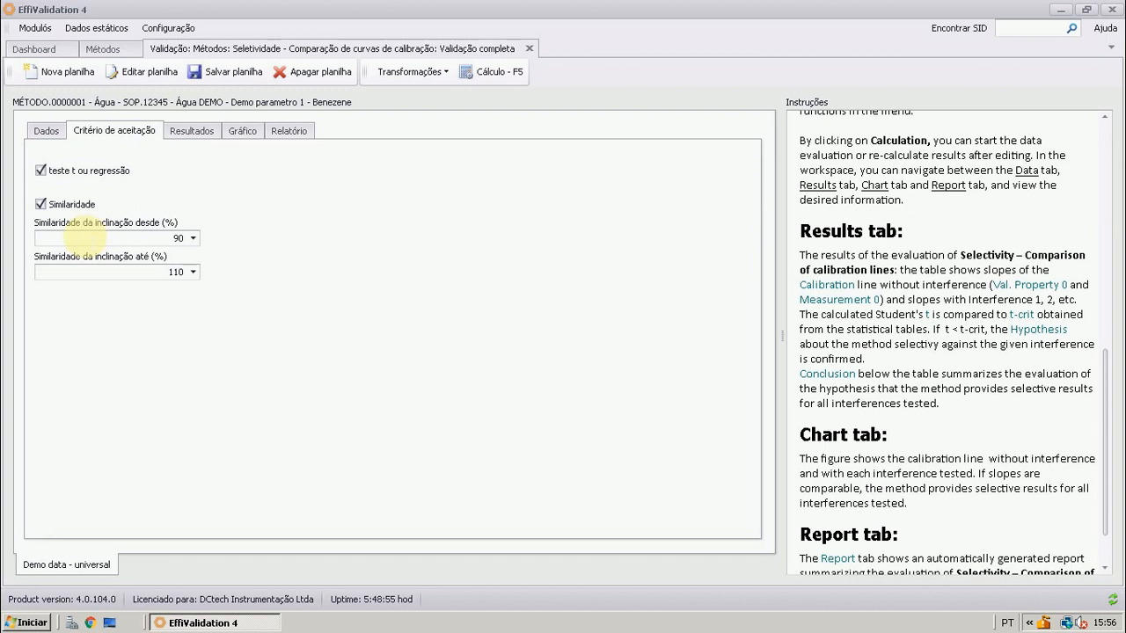
left_click(200, 132)
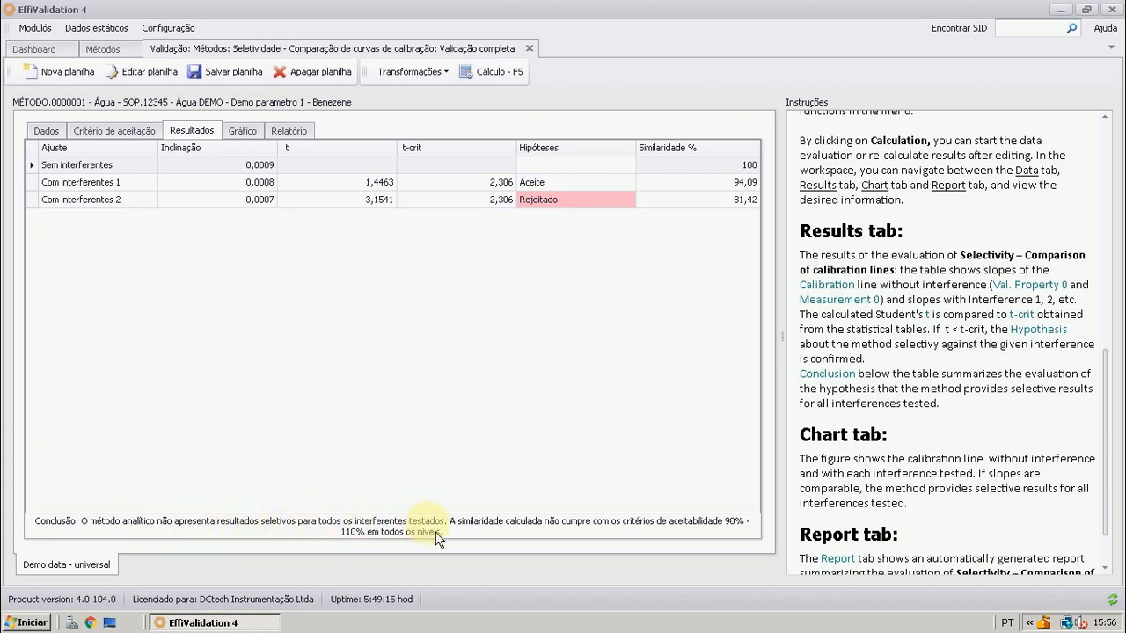
left_click(723, 209)
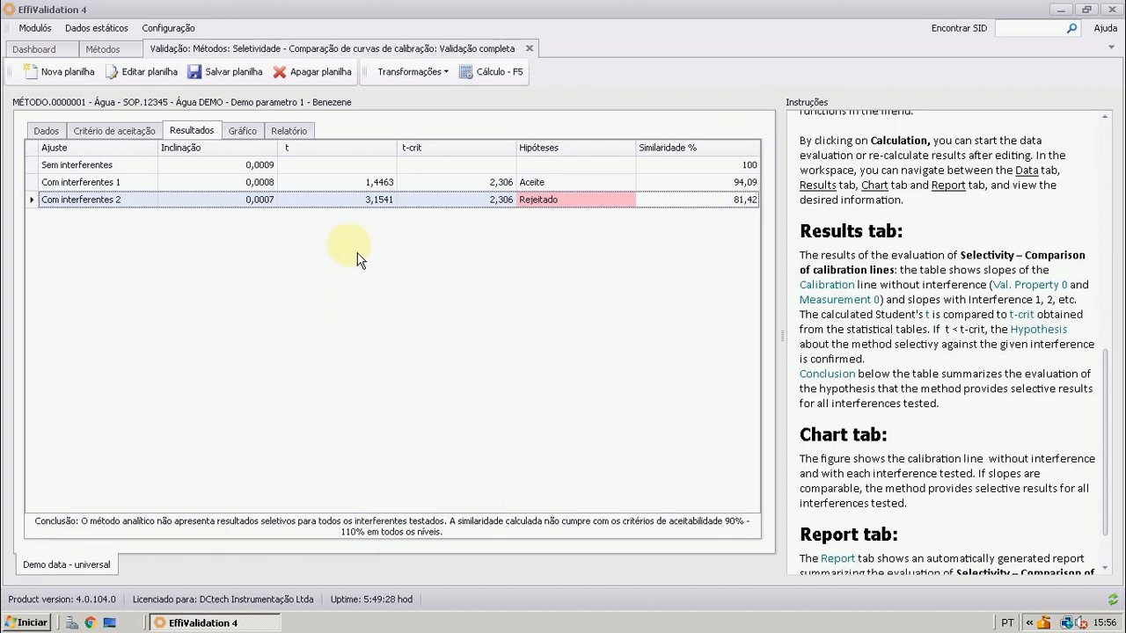
Disable the Similaridade and teste t ou regressão acceptance criteria, recalculate the validation and show the results
left_click(98, 138)
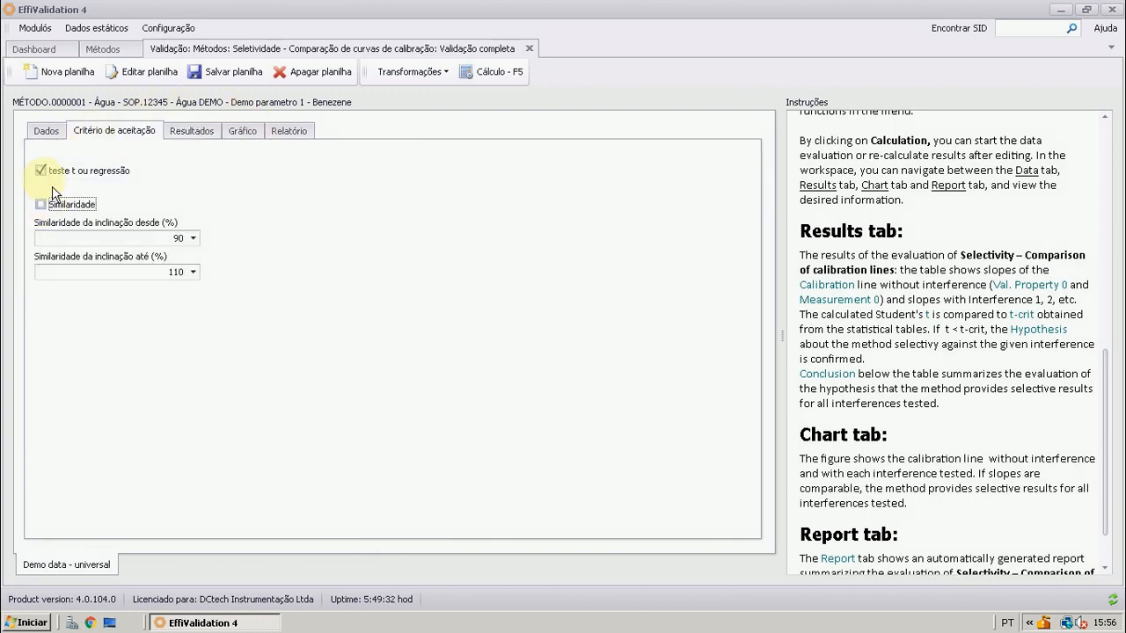
left_click(41, 171)
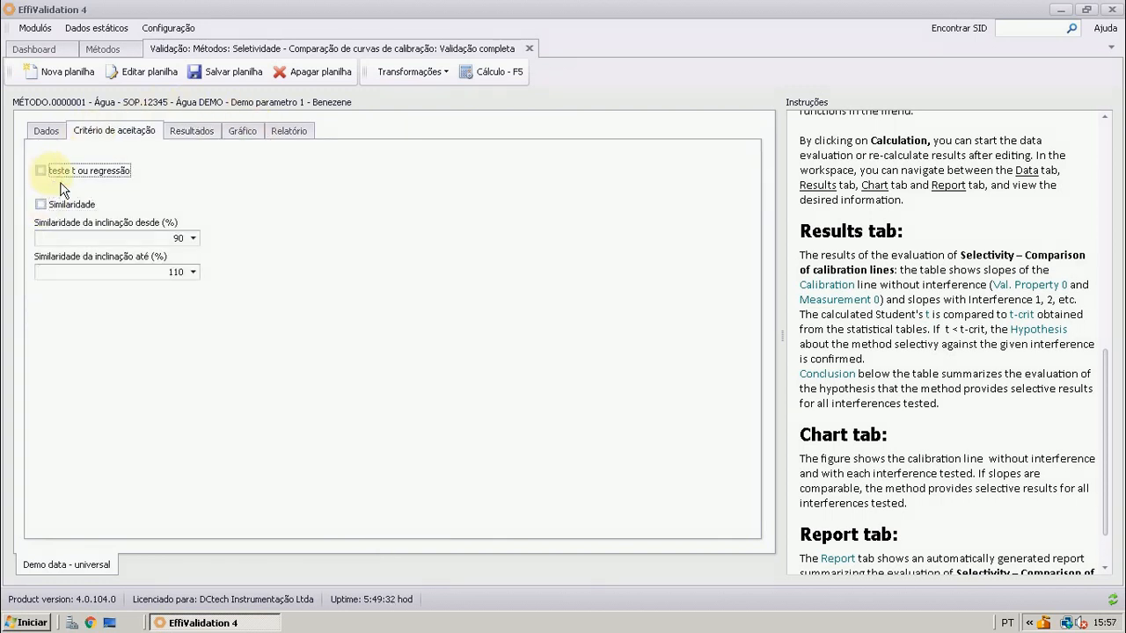
left_click(500, 74)
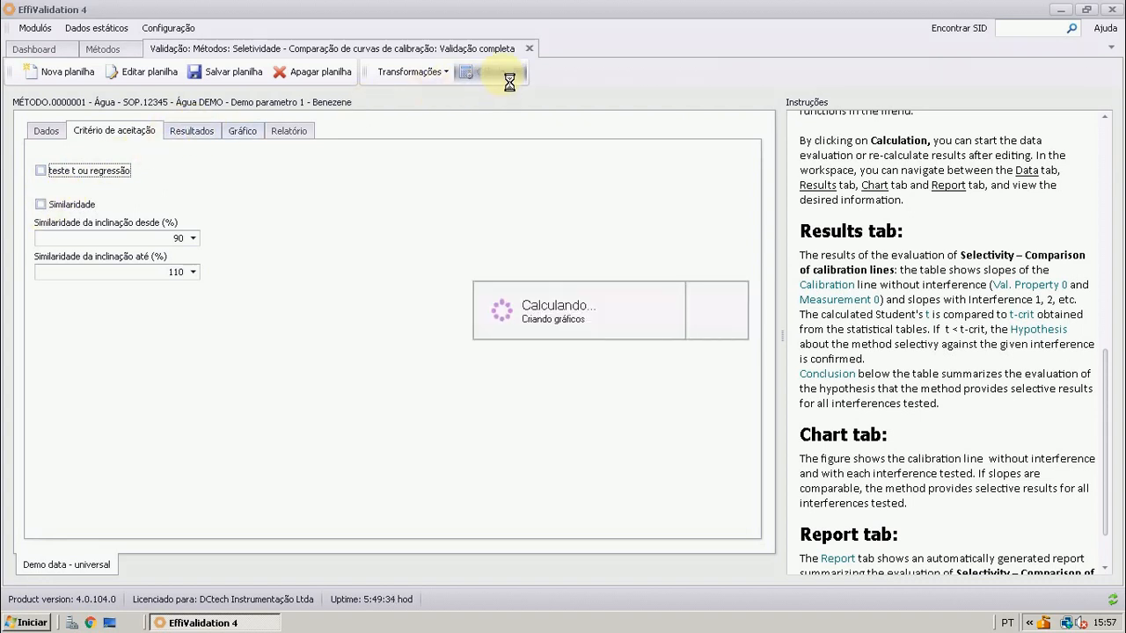
left_click(193, 136)
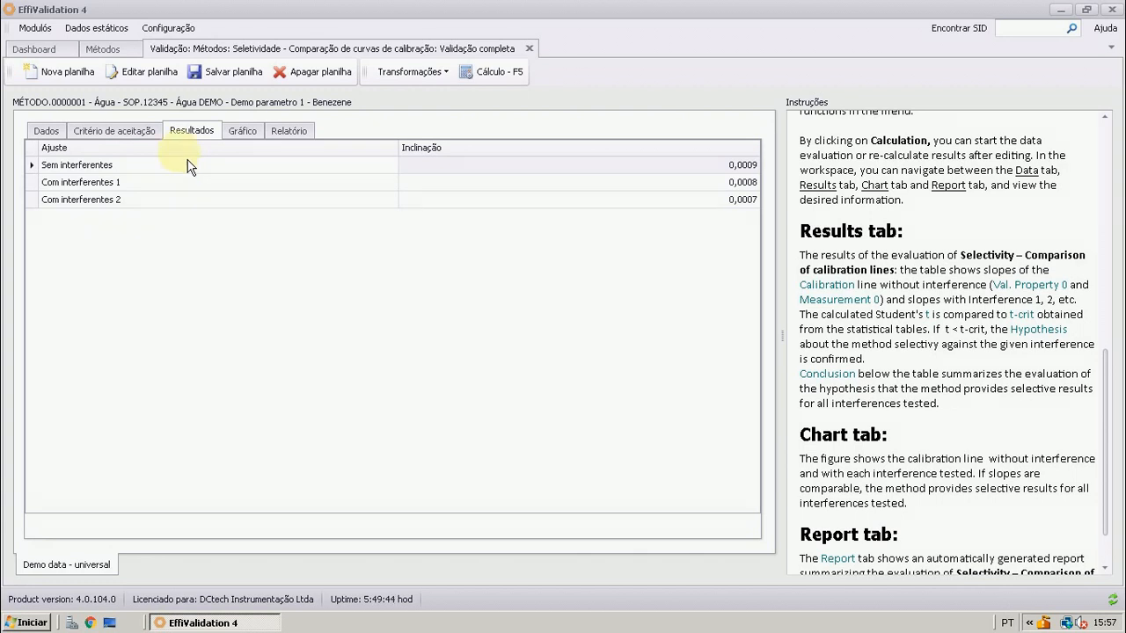
Enable only the Similaridade acceptance criterion, recalculate the validation and show the results
left_click(126, 131)
left_click(41, 205)
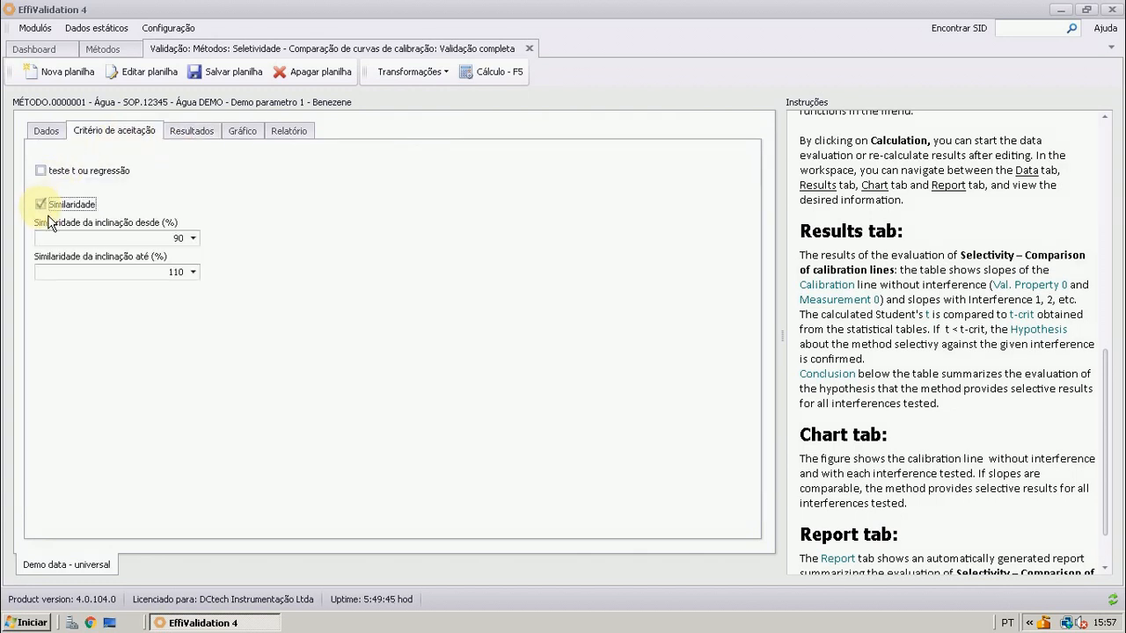
left_click(482, 71)
left_click(208, 141)
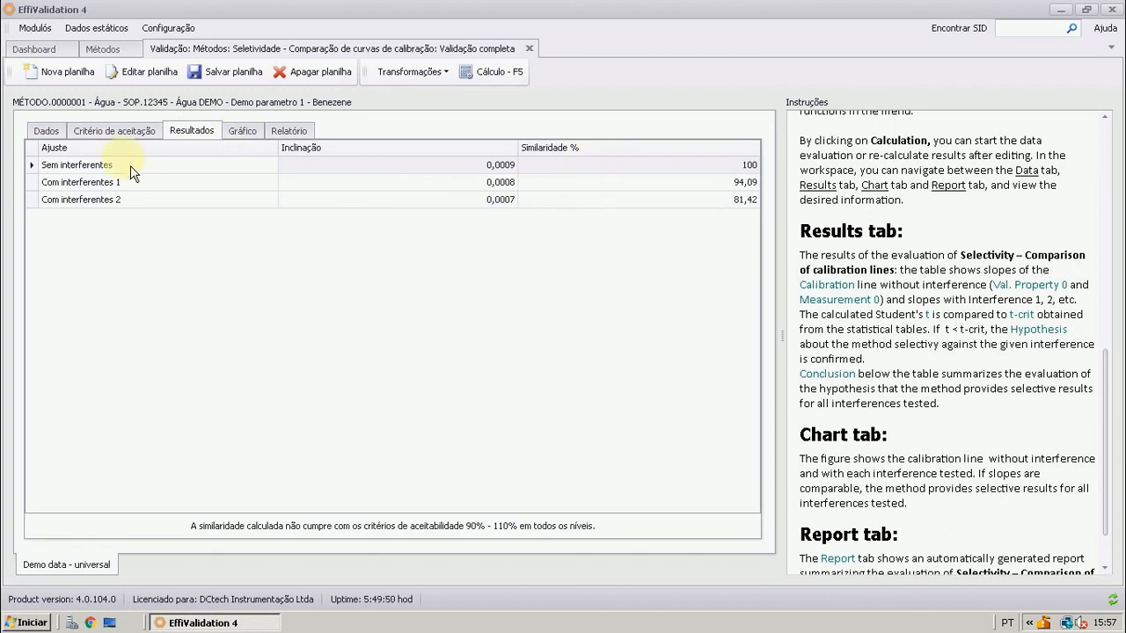
Enable both the teste t ou regressão and Similaridade acceptance criteria, recalculate the validation and show the results
left_click(117, 132)
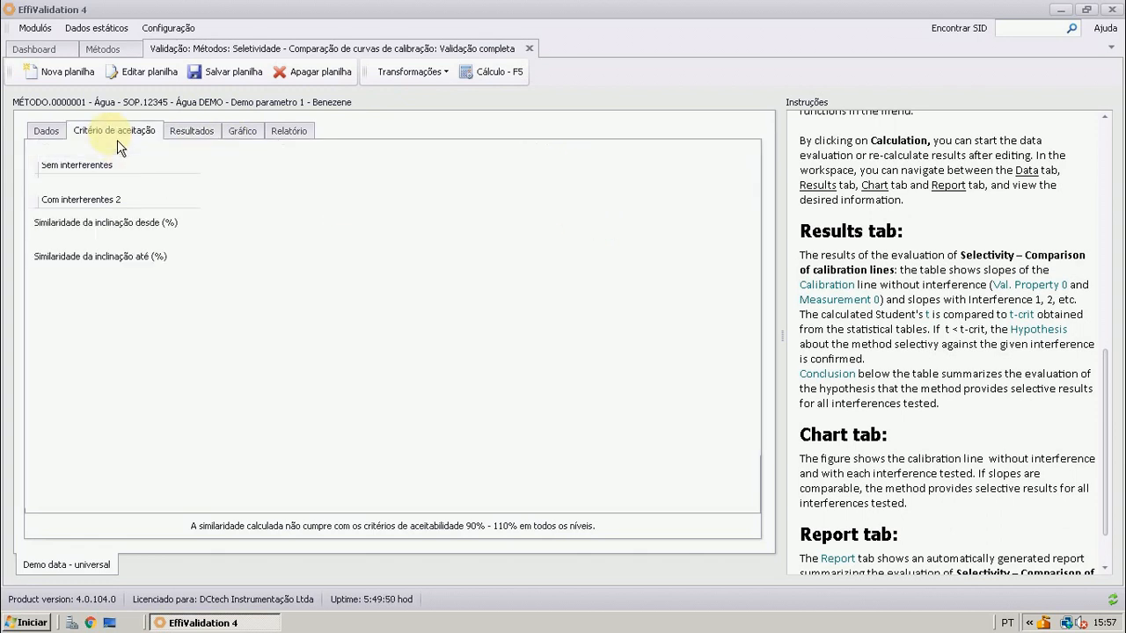
left_click(485, 73)
left_click(194, 134)
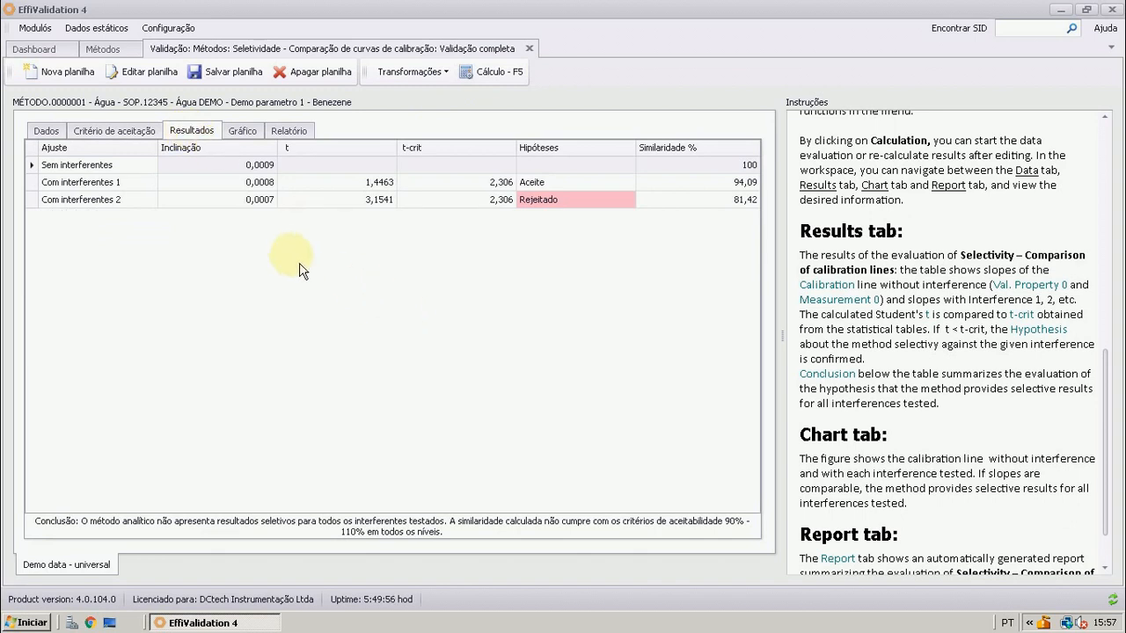
left_click(1110, 137)
left_click(1110, 137)
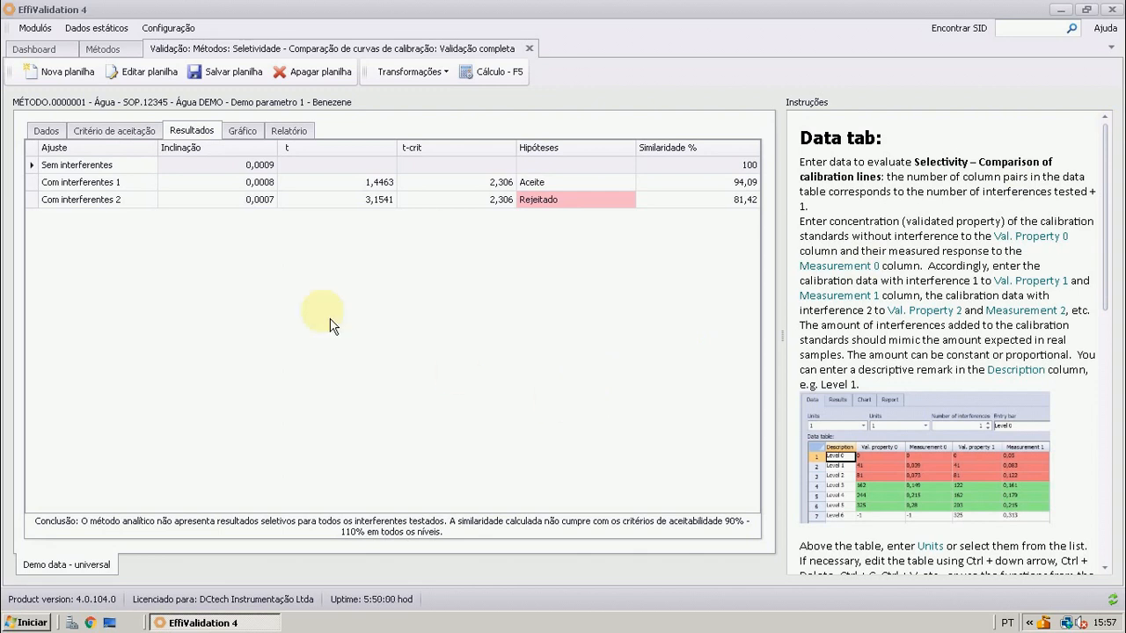
Review the acceptance criteria and results of the calibration-curve comparison, and examine the chart of the calibration lines
left_click(96, 146)
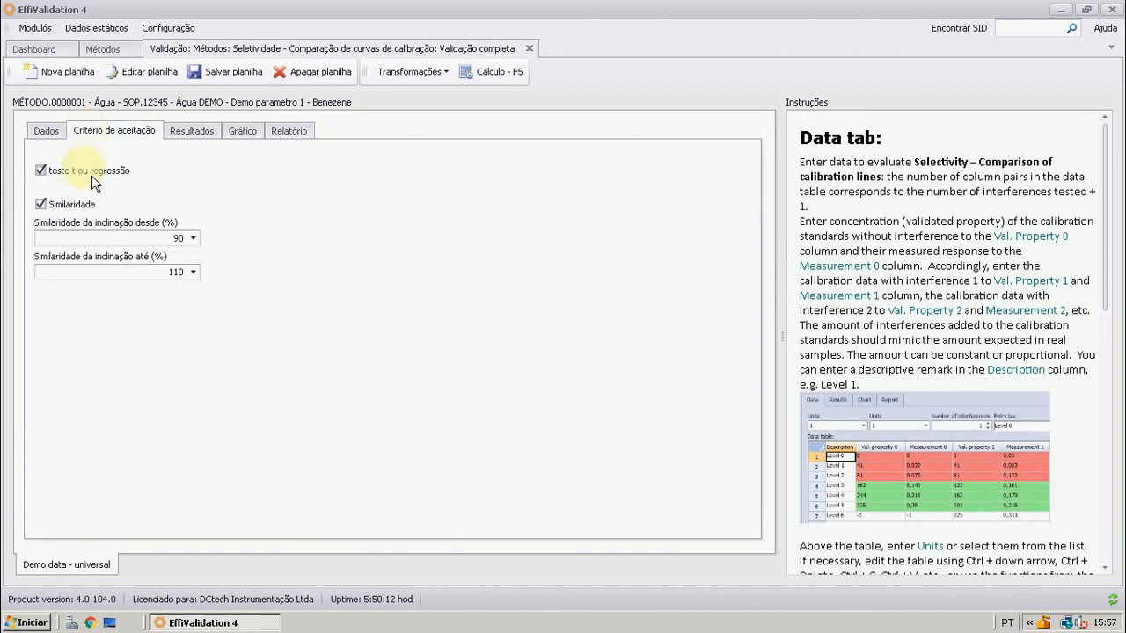
left_click(194, 134)
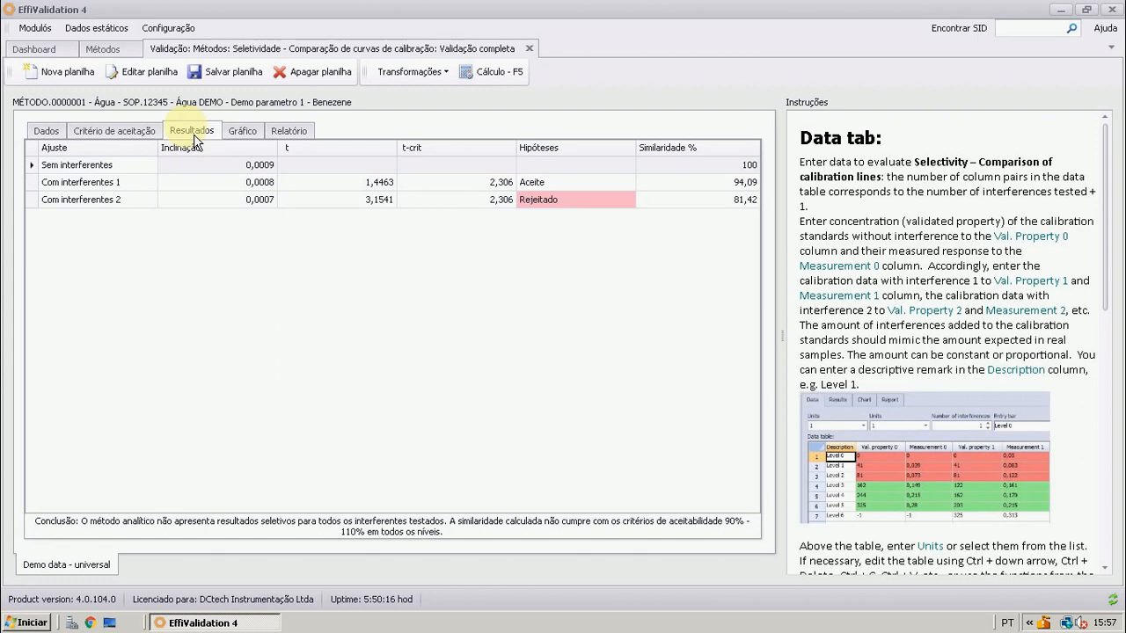
left_click(260, 140)
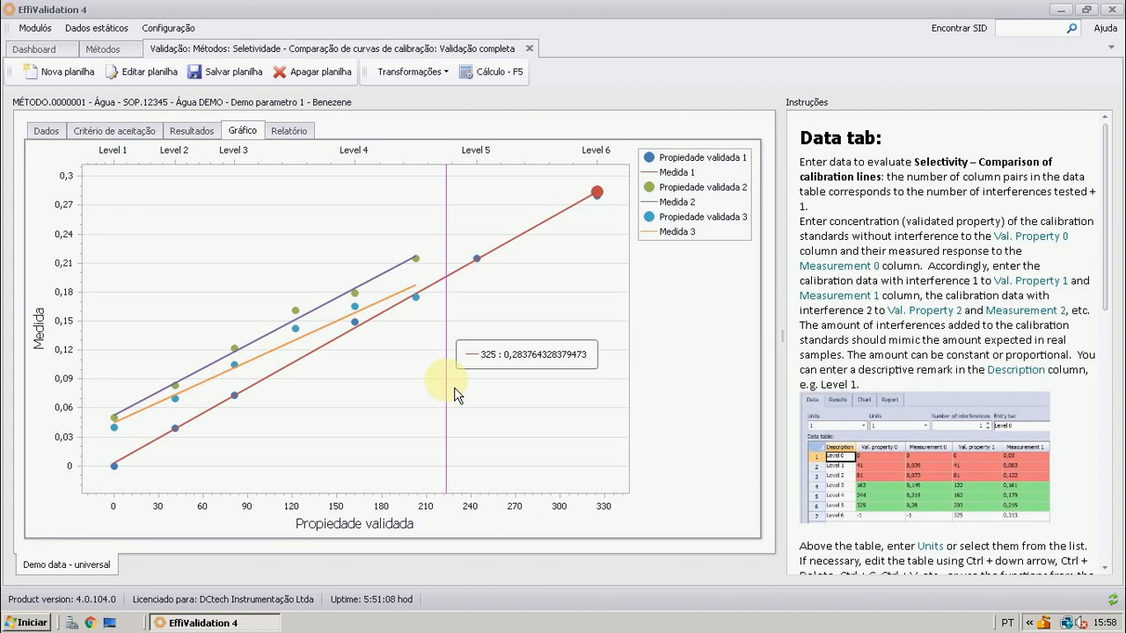
Open the print preview of the selectivity report and read it from the entered data to the conclusion
left_click(287, 132)
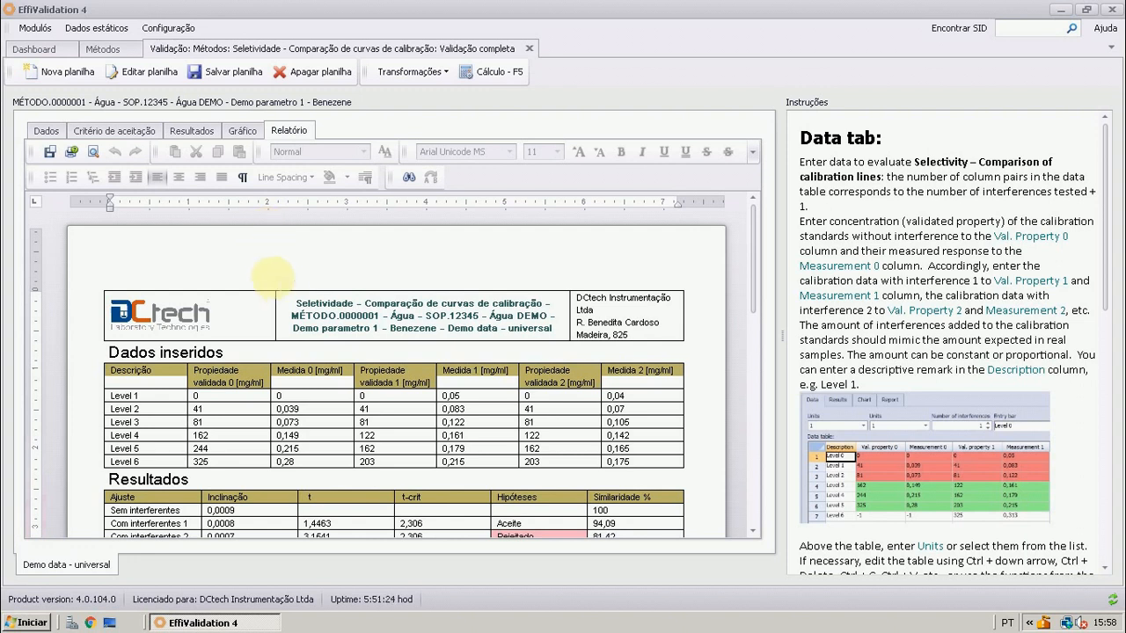
left_click(93, 151)
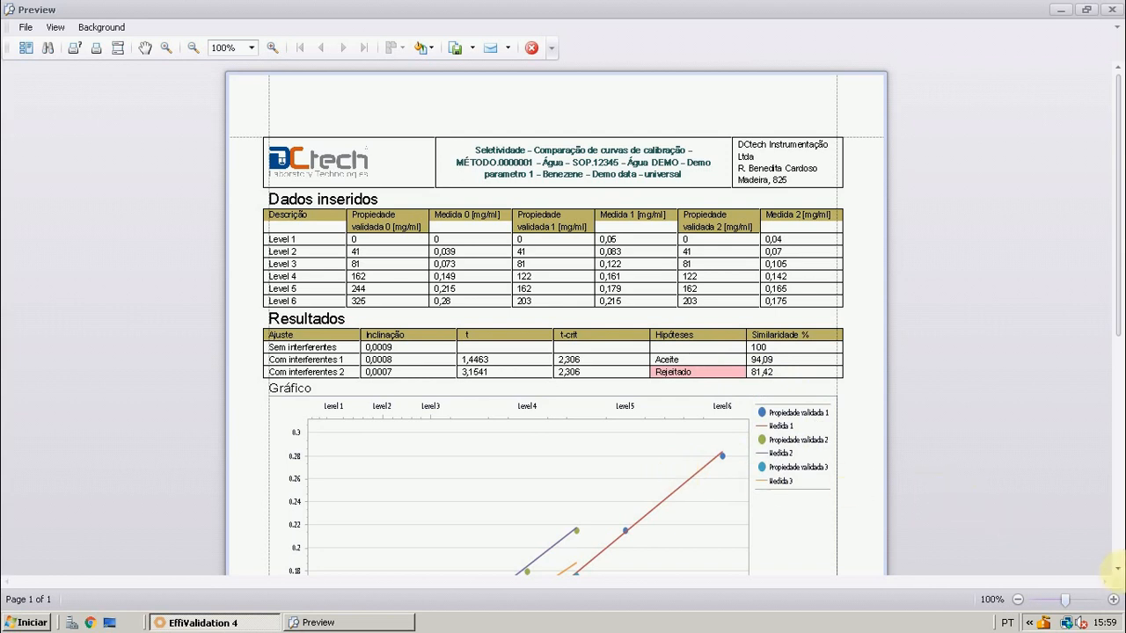
scroll(538, 359, "down", 5)
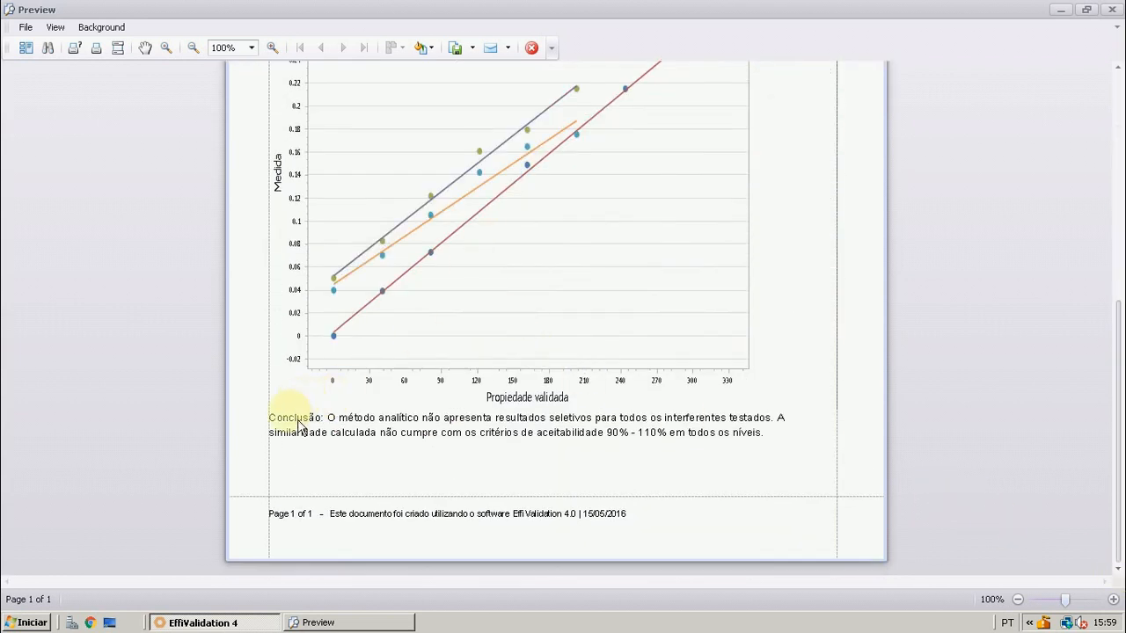
scroll(1114, 76, "up", 5)
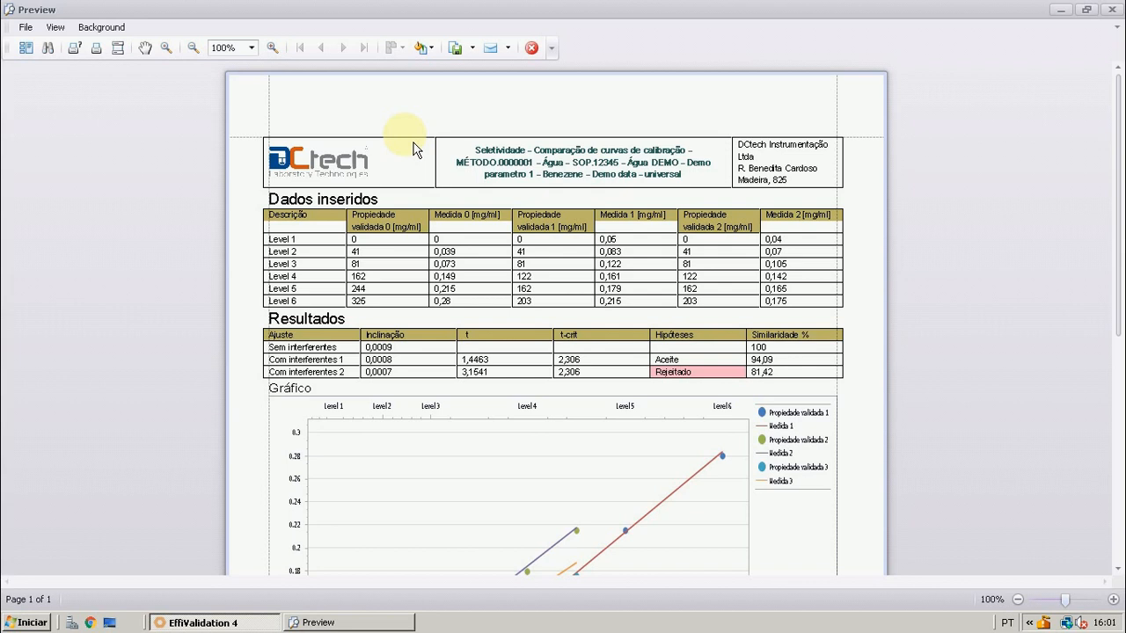
Export the report as a PDF with the default export options and save it as Espec1 in Documentos
left_click(472, 48)
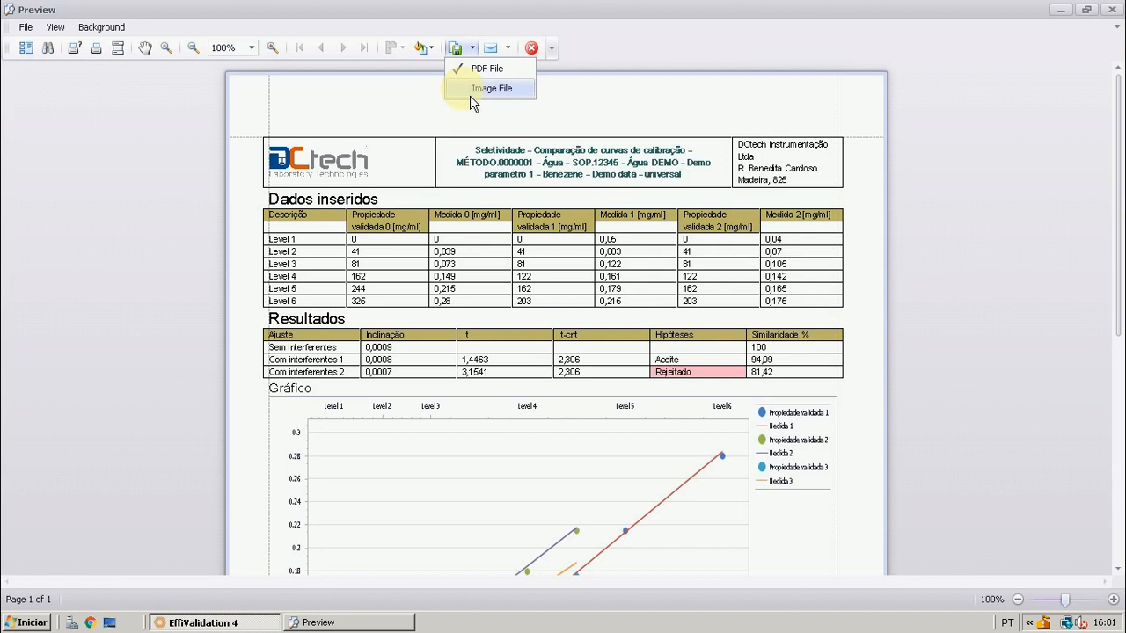
left_click(467, 57)
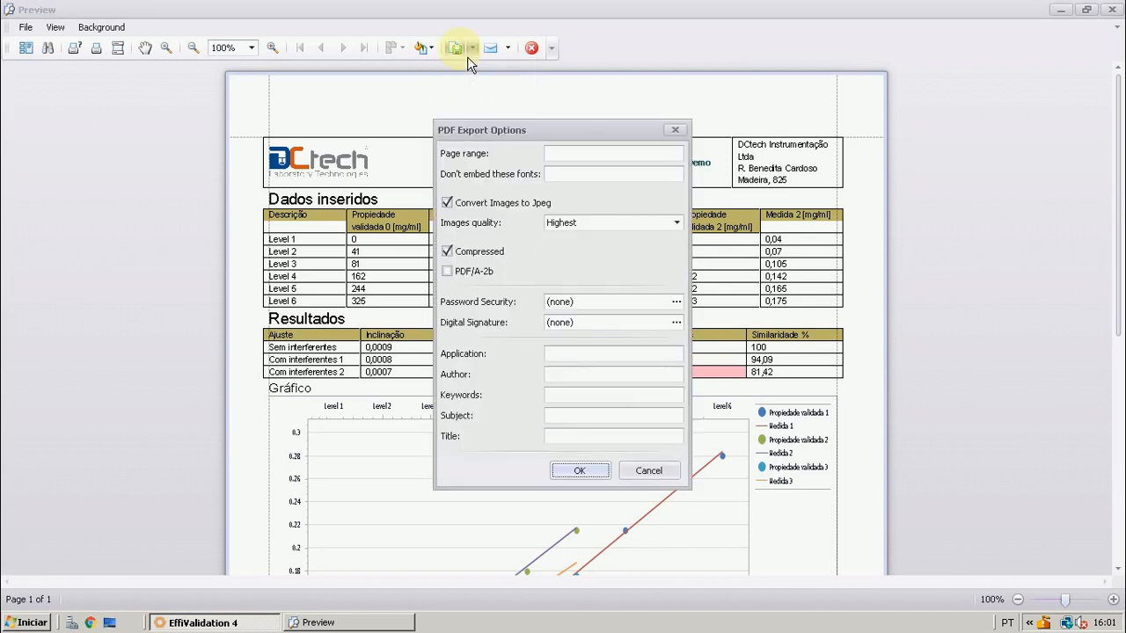
left_click(578, 470)
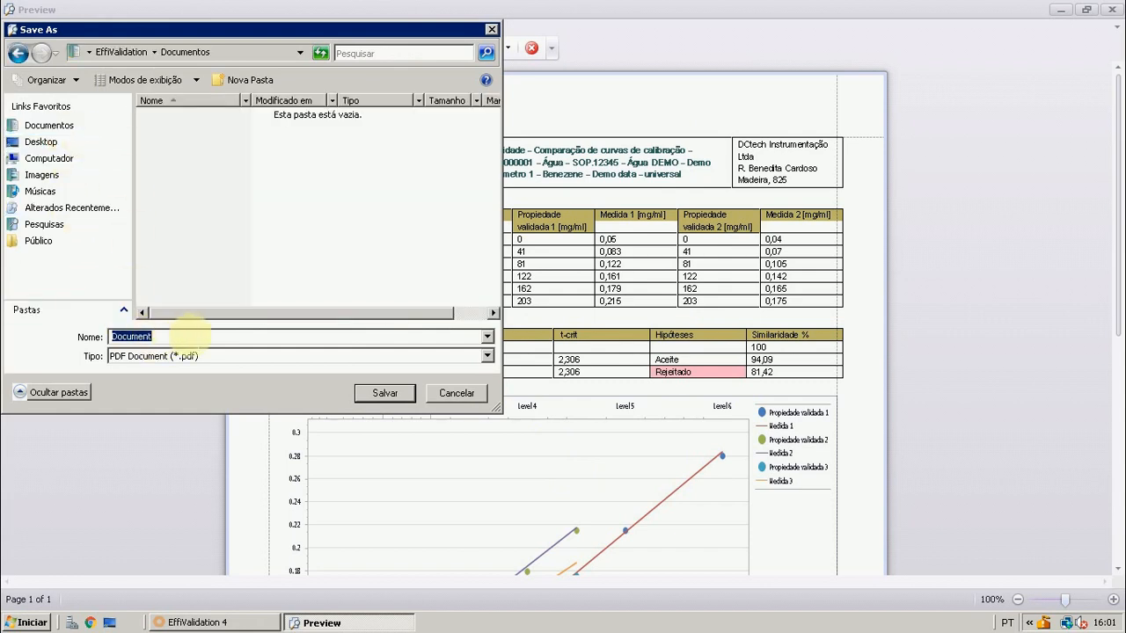
type("Espec1")
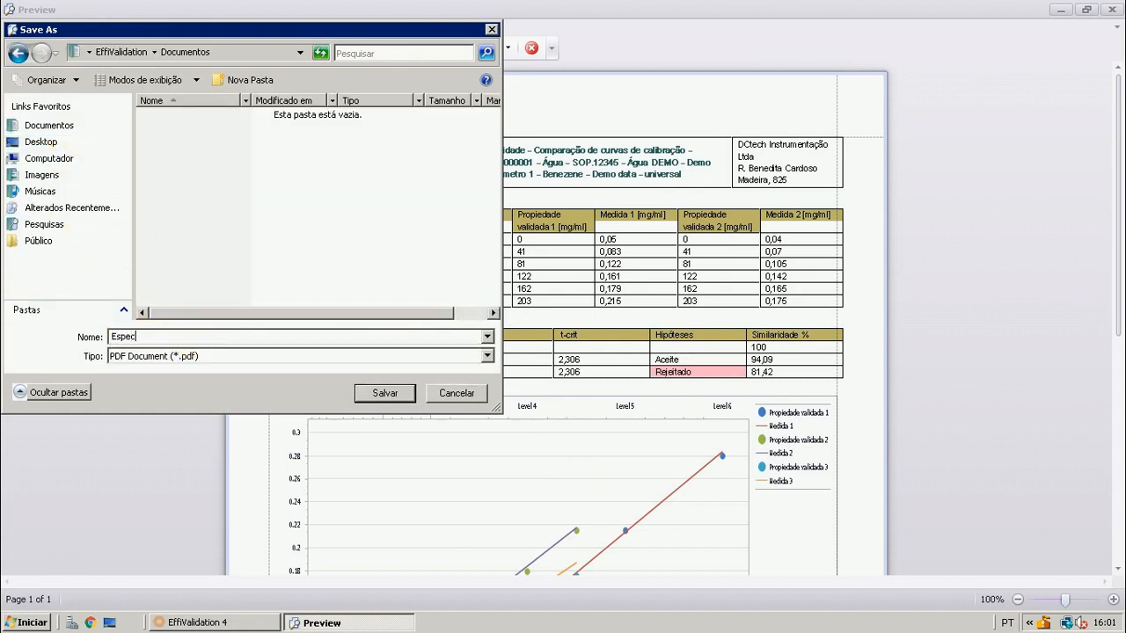
left_click(385, 394)
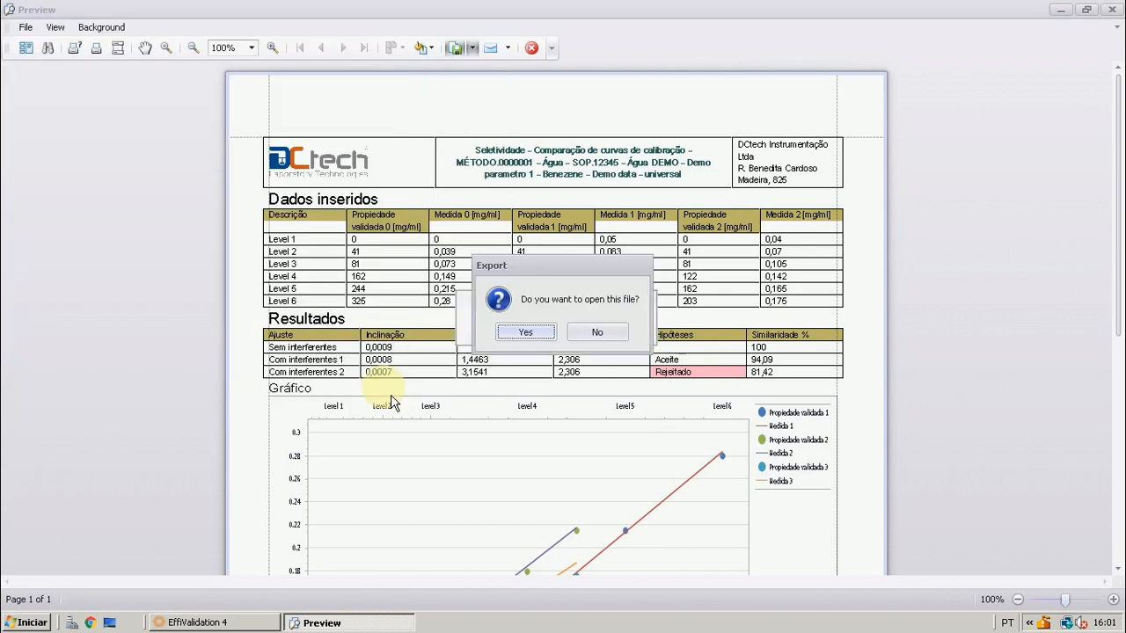
Open the exported Espec1.pdf in Adobe Reader, look through the tables, chart and conclusion, and close it
left_click(523, 336)
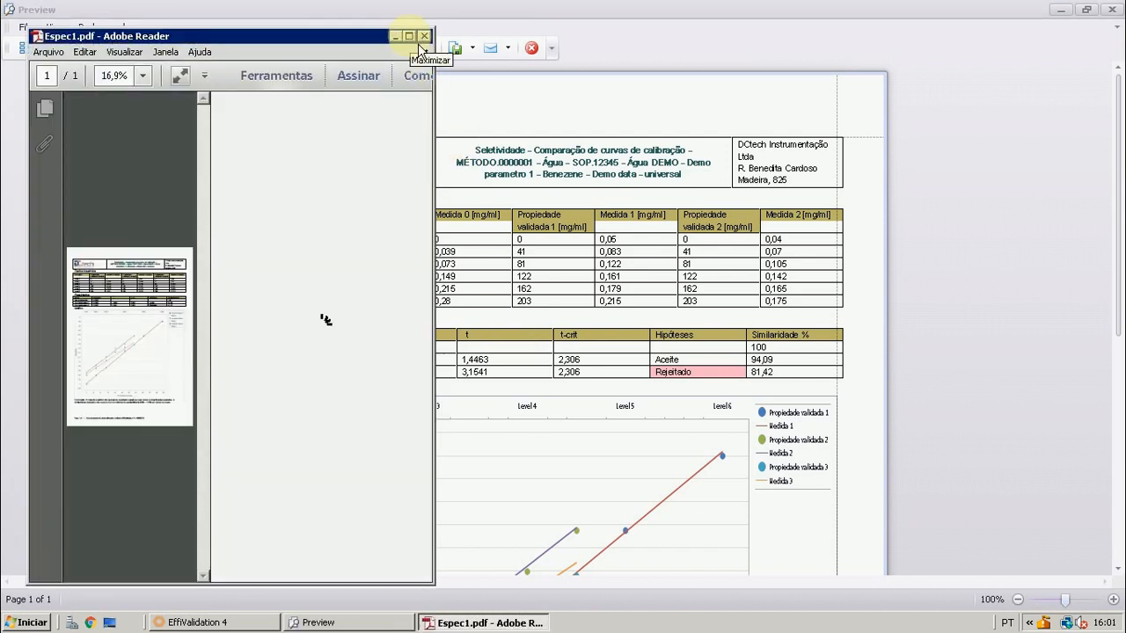
left_click(409, 36)
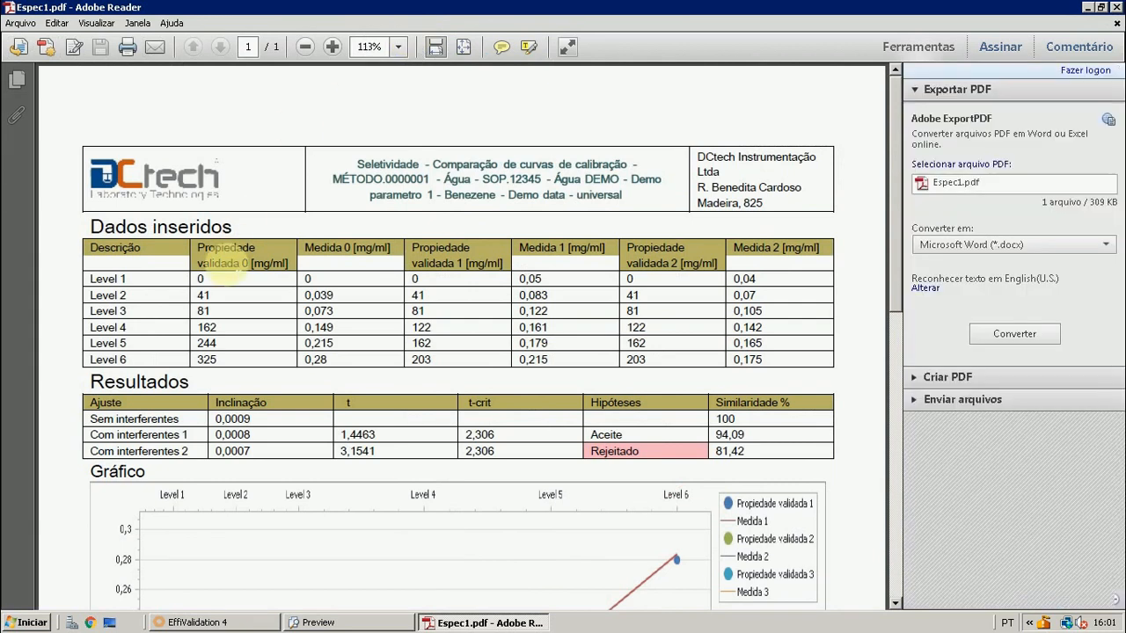
scroll(242, 204, "down", 5)
scroll(252, 208, "down", 2)
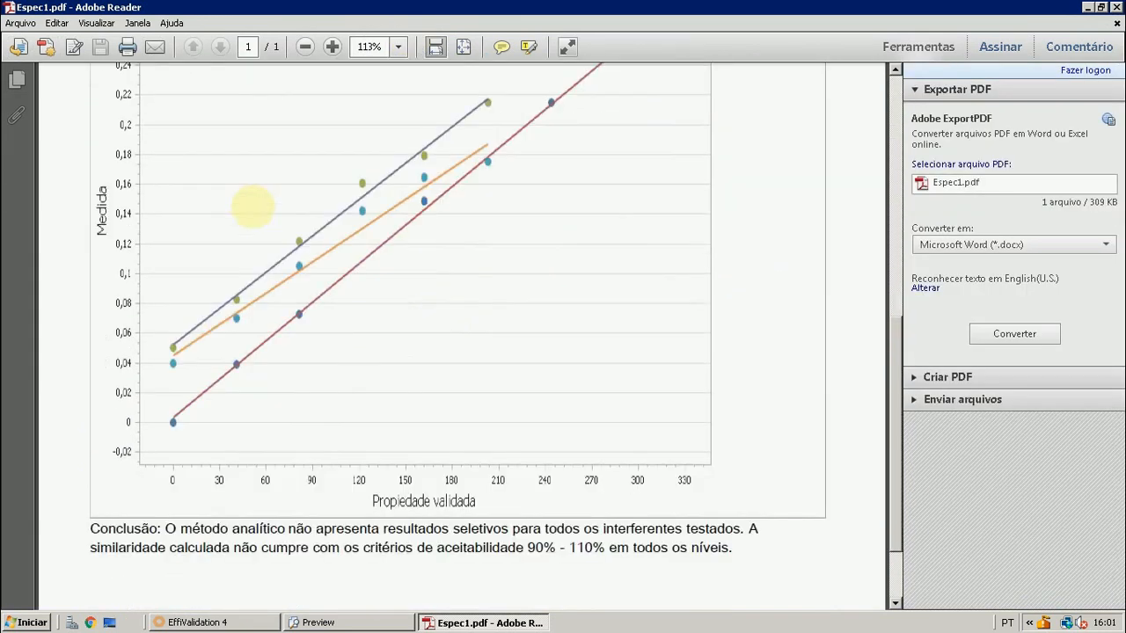
scroll(246, 206, "up", 5)
scroll(251, 213, "up", 3)
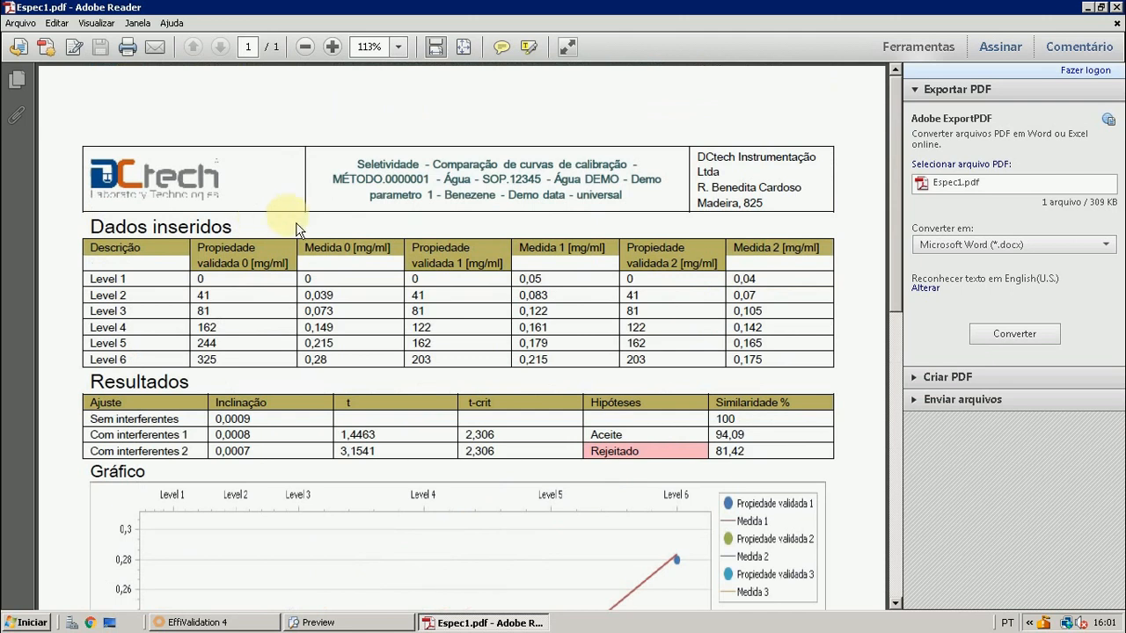
left_click(1115, 7)
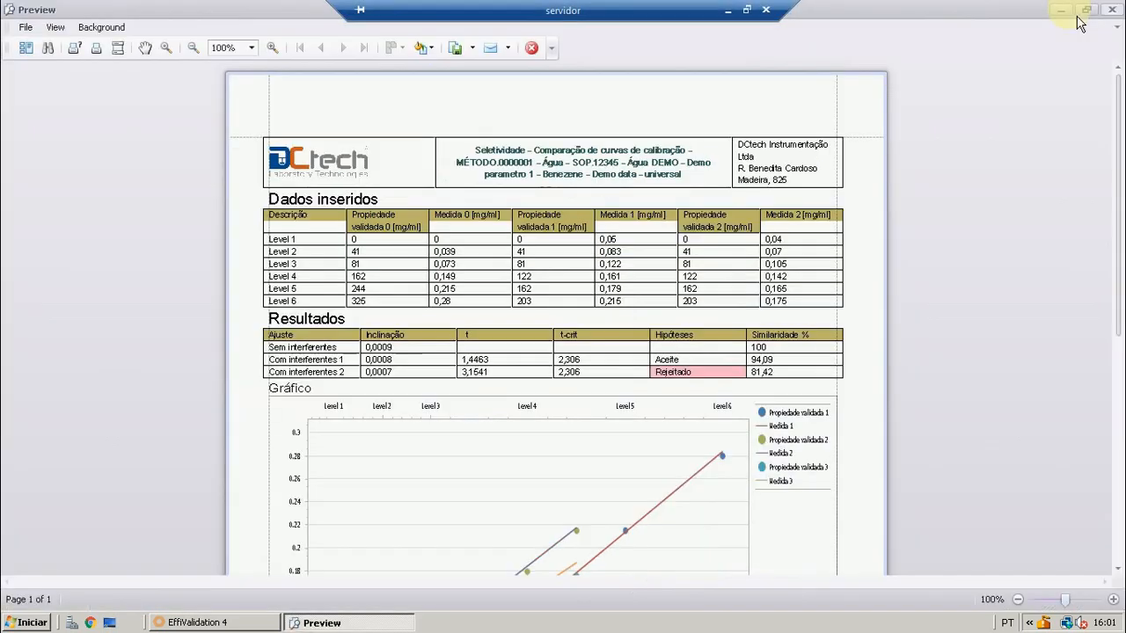
Leave the report preview, save the Demo data - universal sheet and close the calibration-curve validation, keeping its changes
left_click(532, 49)
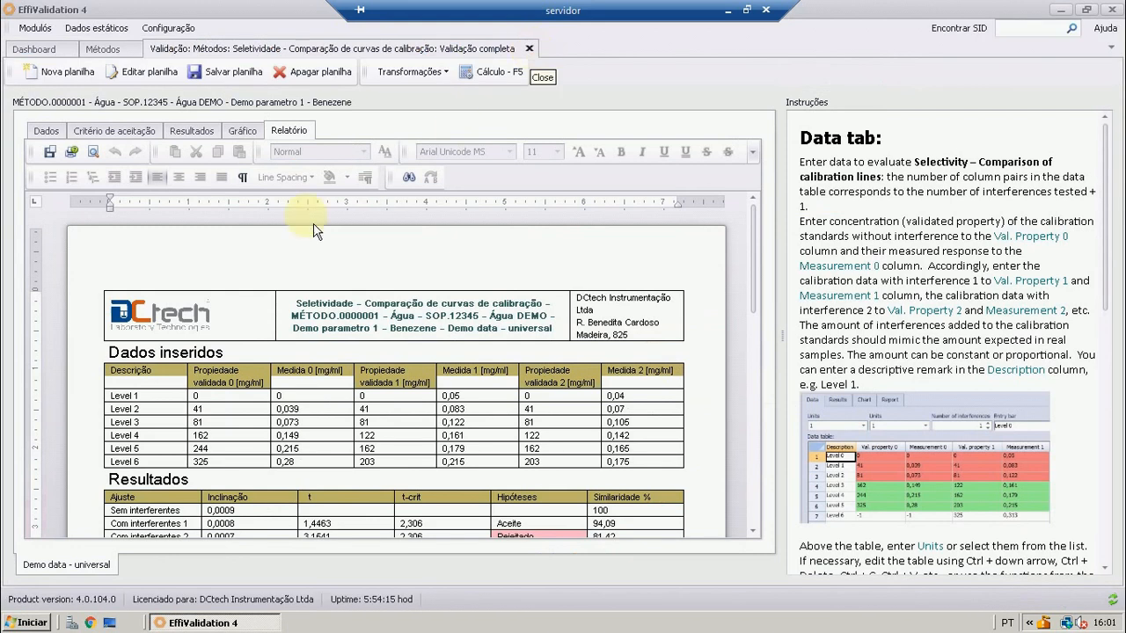
left_click(47, 131)
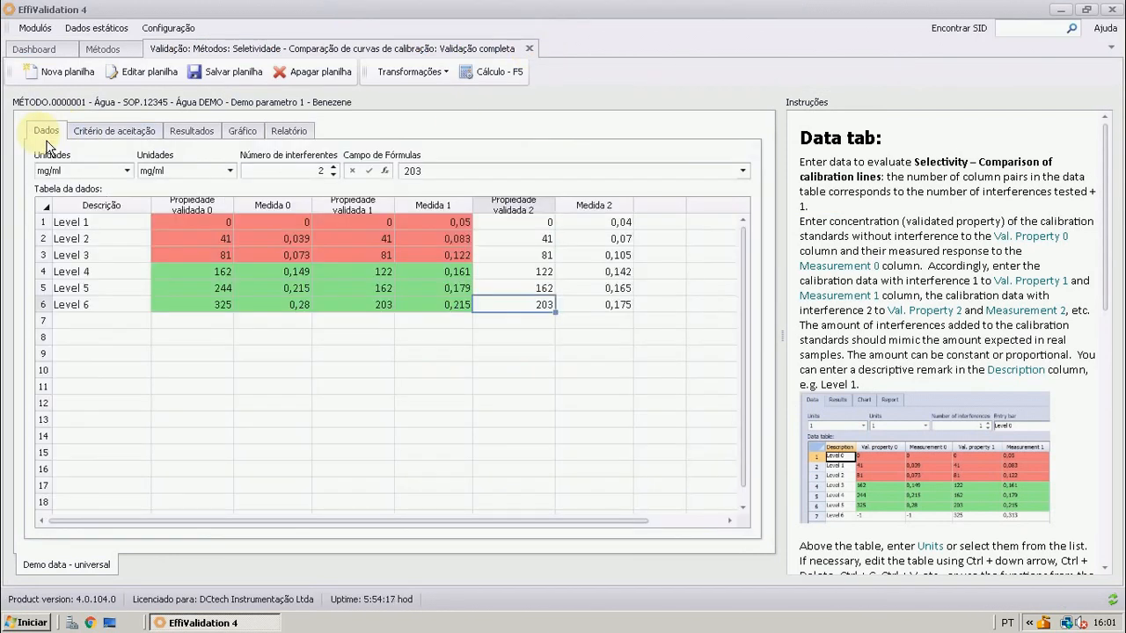
left_click(222, 75)
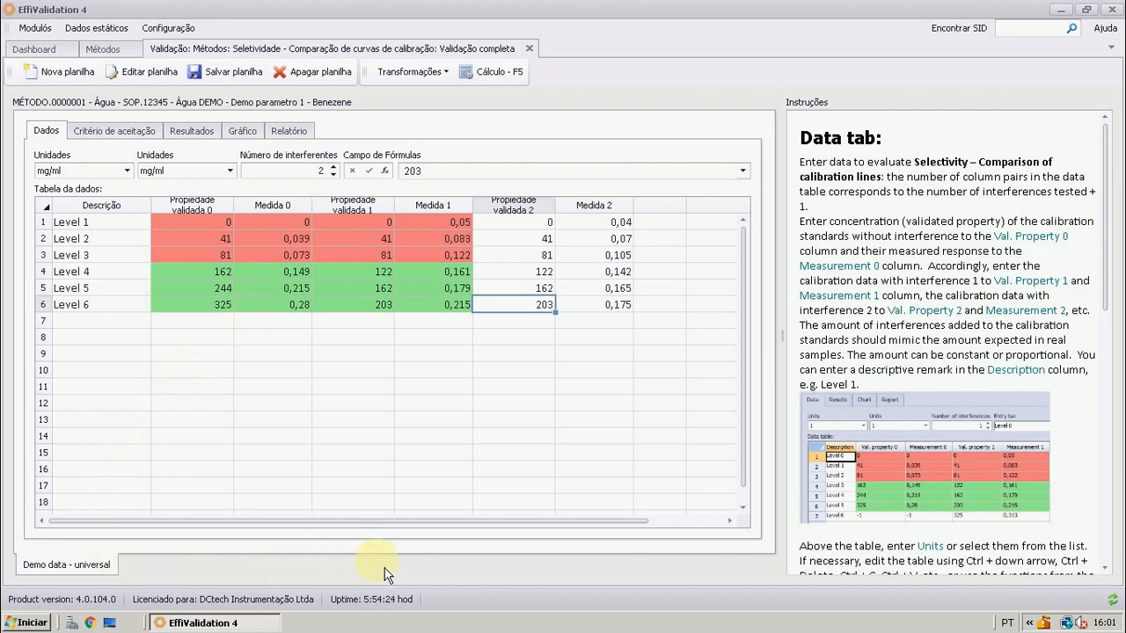
left_click(528, 48)
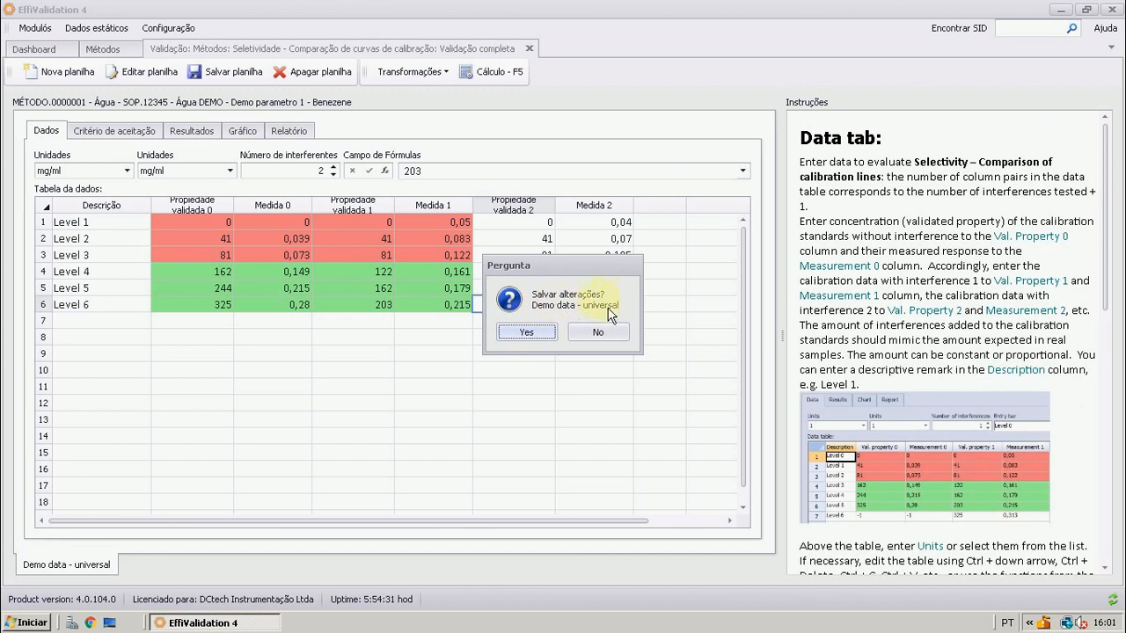
left_click(535, 333)
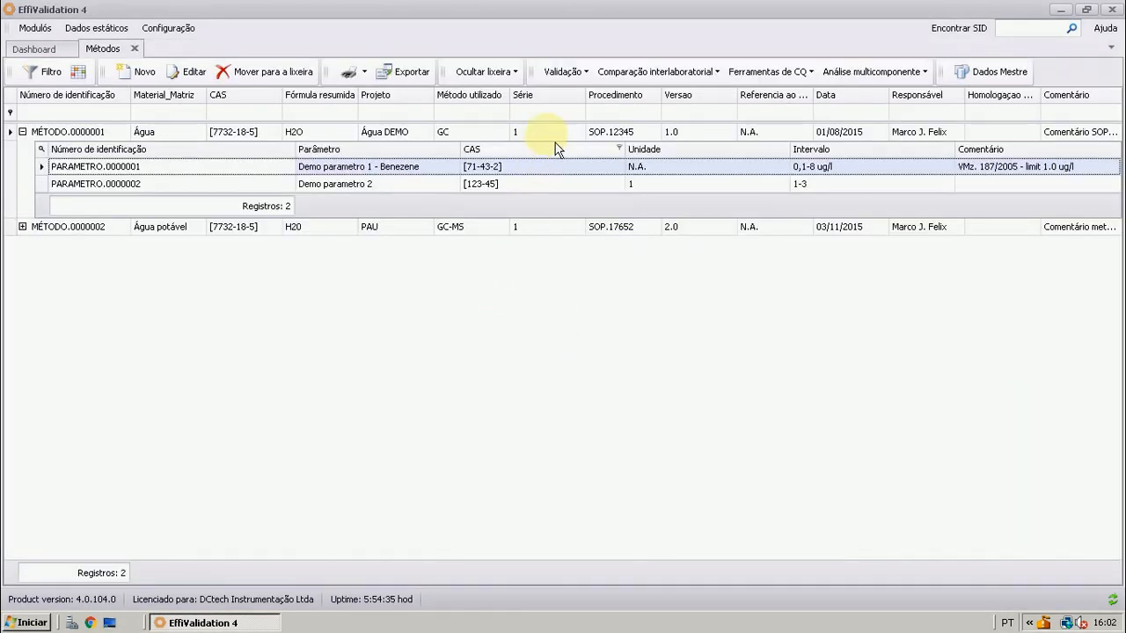
Open the full-validation selectivity evaluation Comparação de resultados com um padrão for Demo parametro 1 - Benezene
left_click(563, 71)
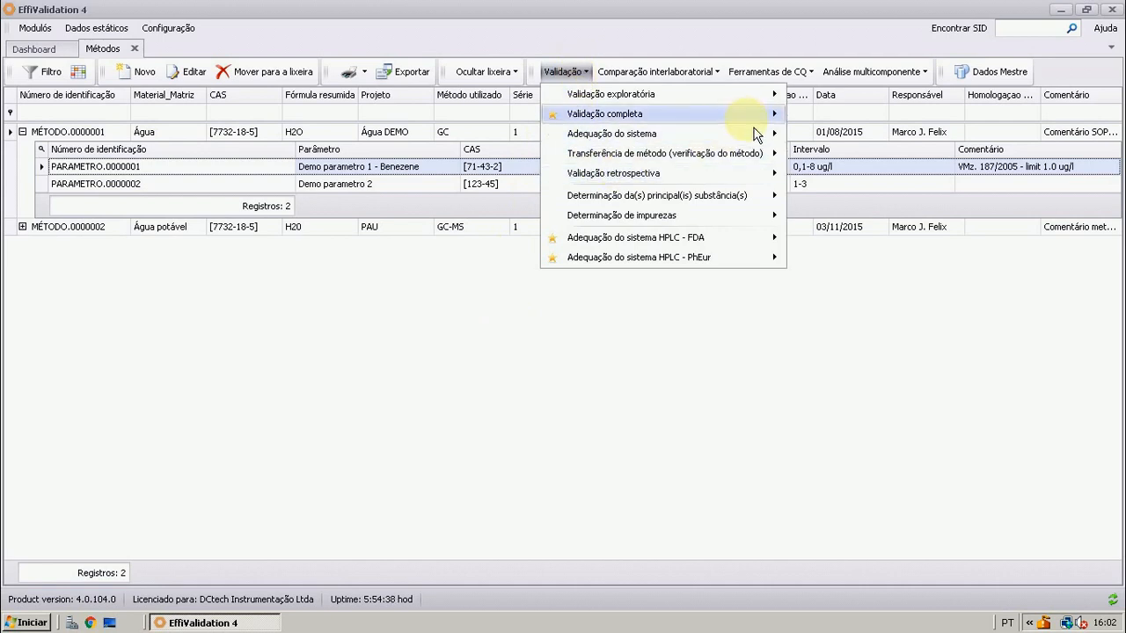
mouse_move(747, 114)
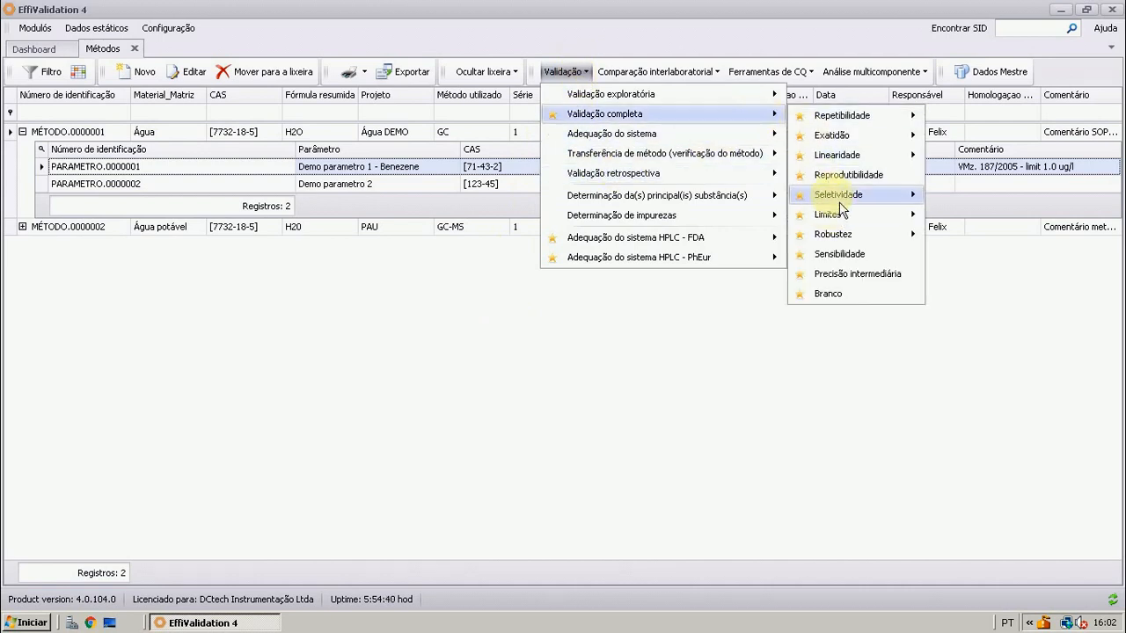
mouse_move(840, 201)
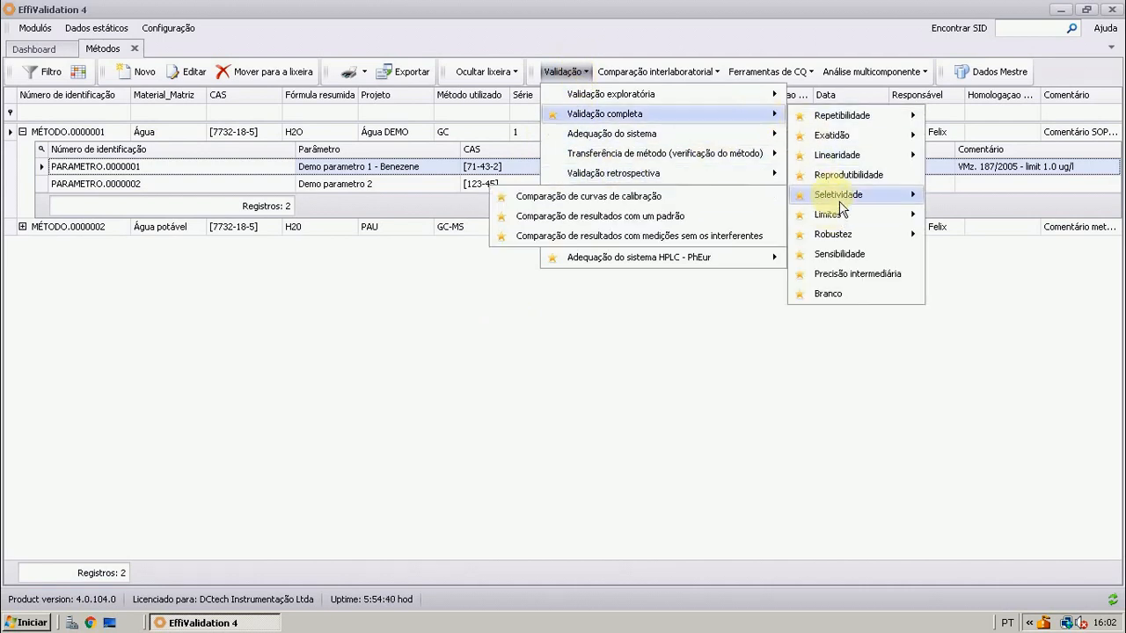
left_click(677, 223)
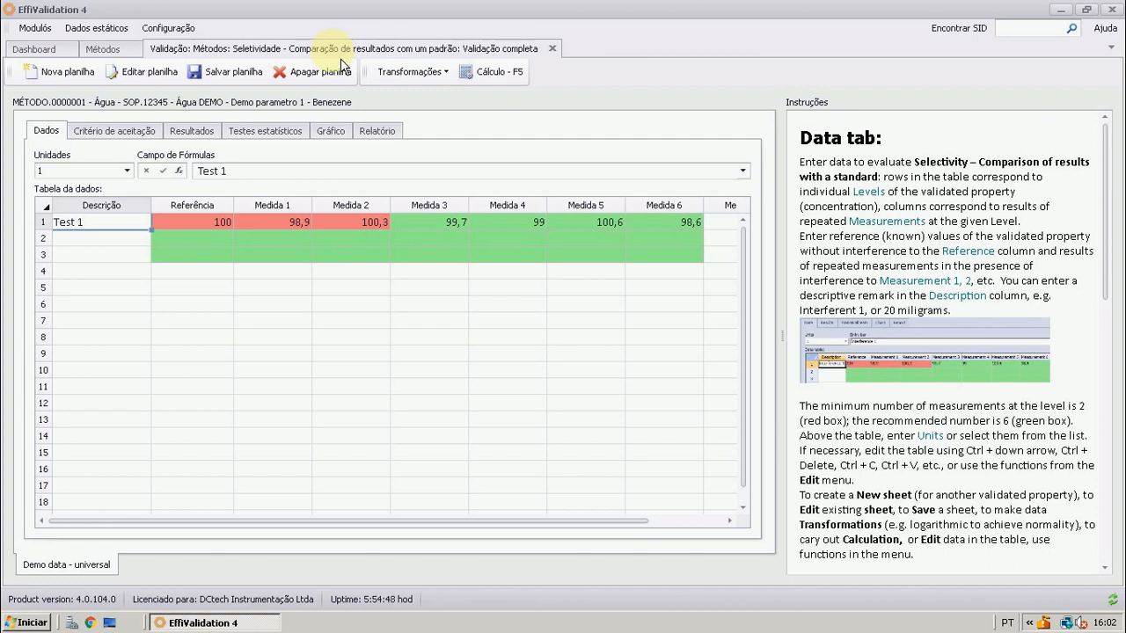
Examine the Test 1 reference value and its repeated measurements Medida 1 to Medida 6 in the data table
left_click(181, 229)
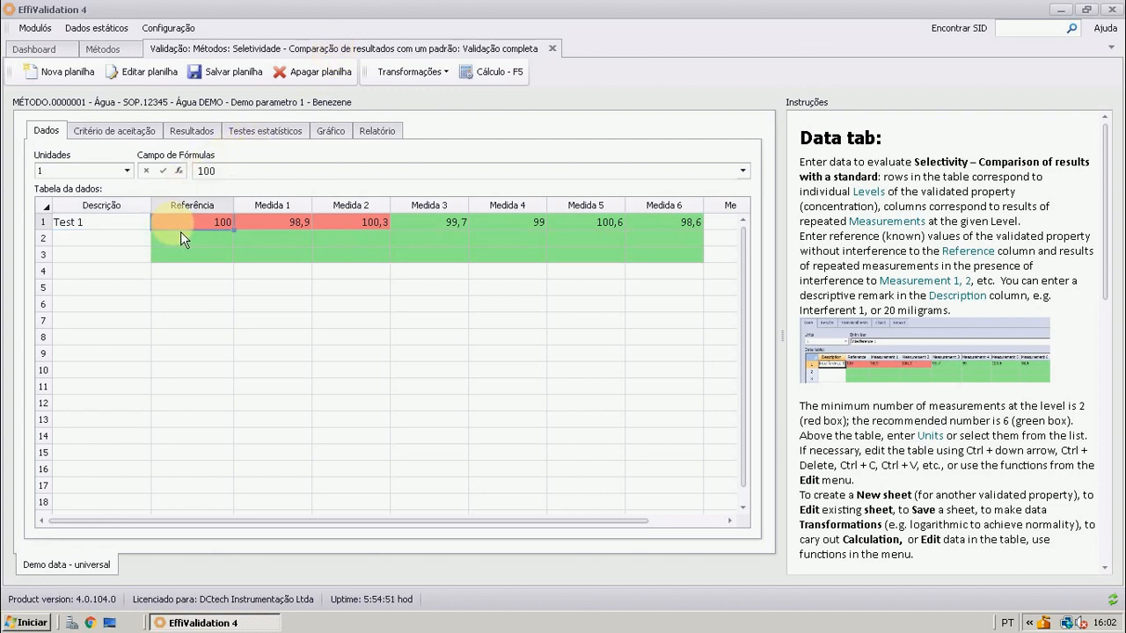
left_click(262, 229)
left_click(324, 227)
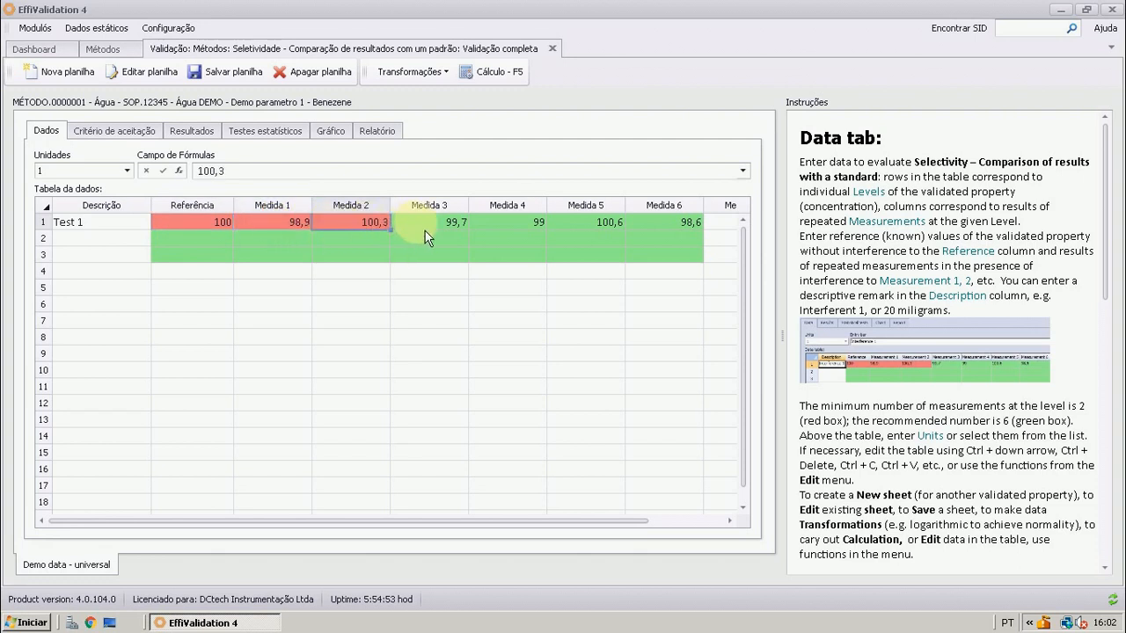
left_click(439, 229)
left_click(497, 227)
left_click(572, 227)
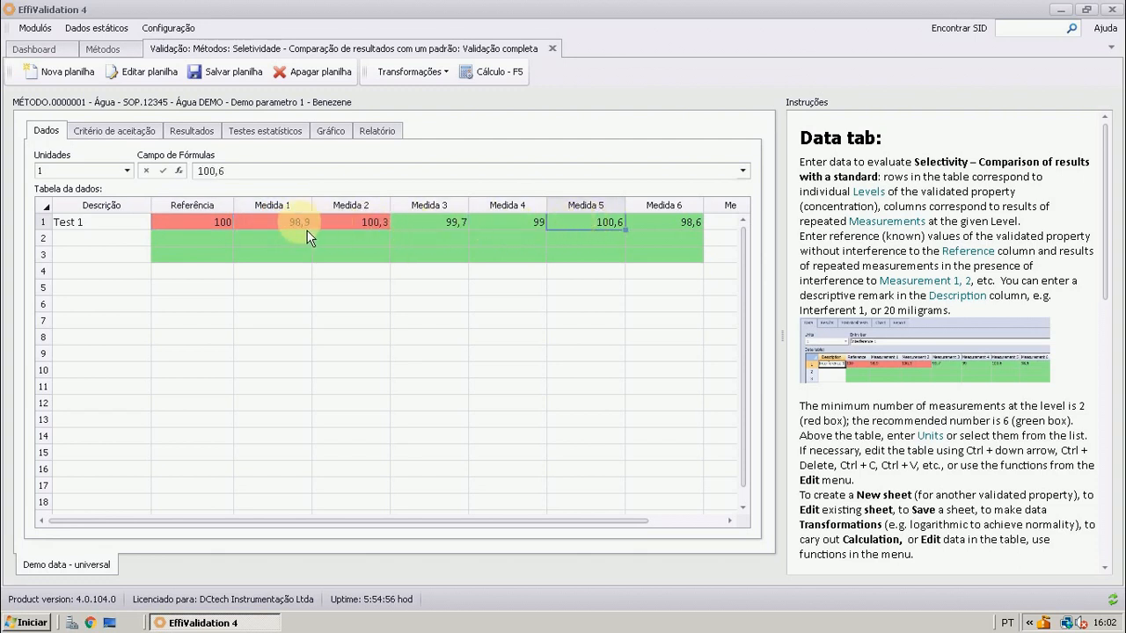
left_click(218, 231)
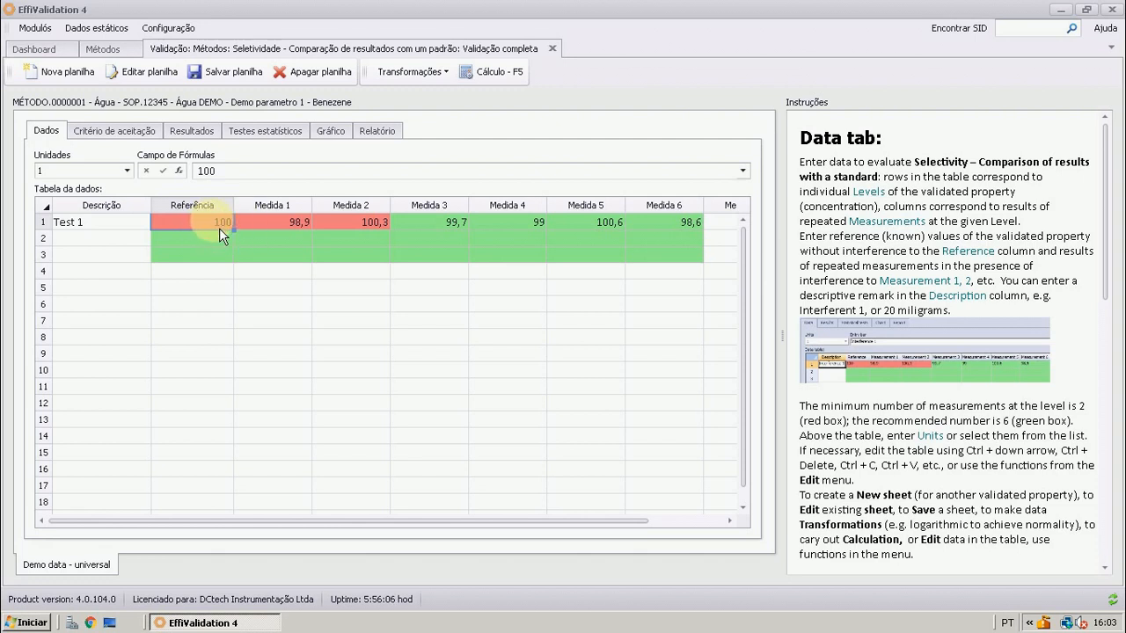
left_click(286, 228)
left_click(359, 230)
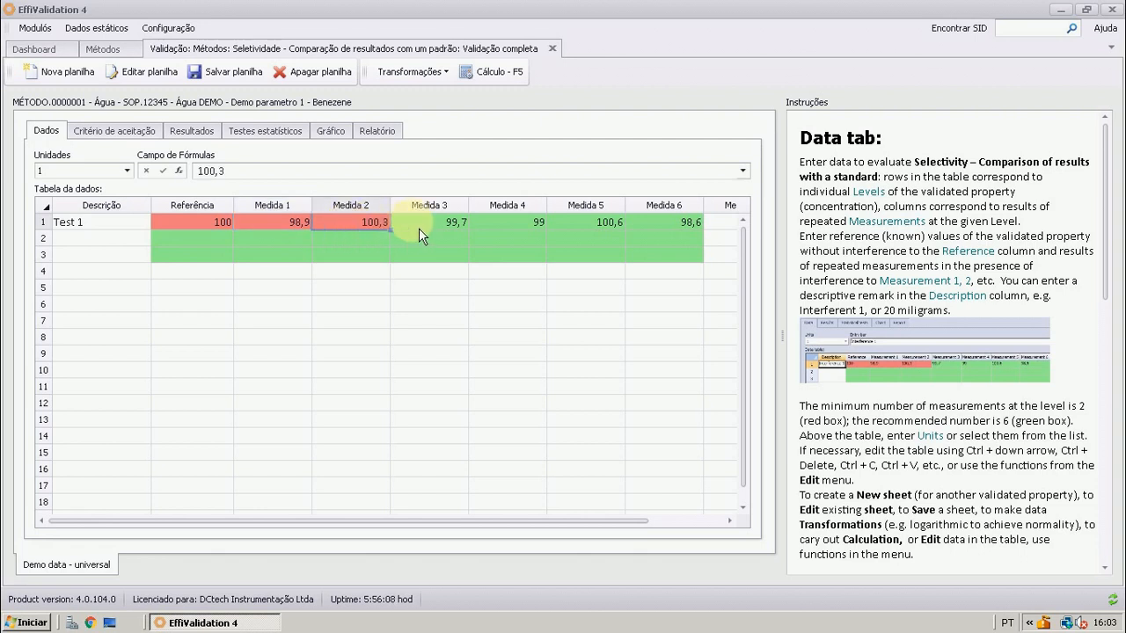
left_click(419, 228)
left_click(490, 229)
left_click(572, 226)
left_click(663, 233)
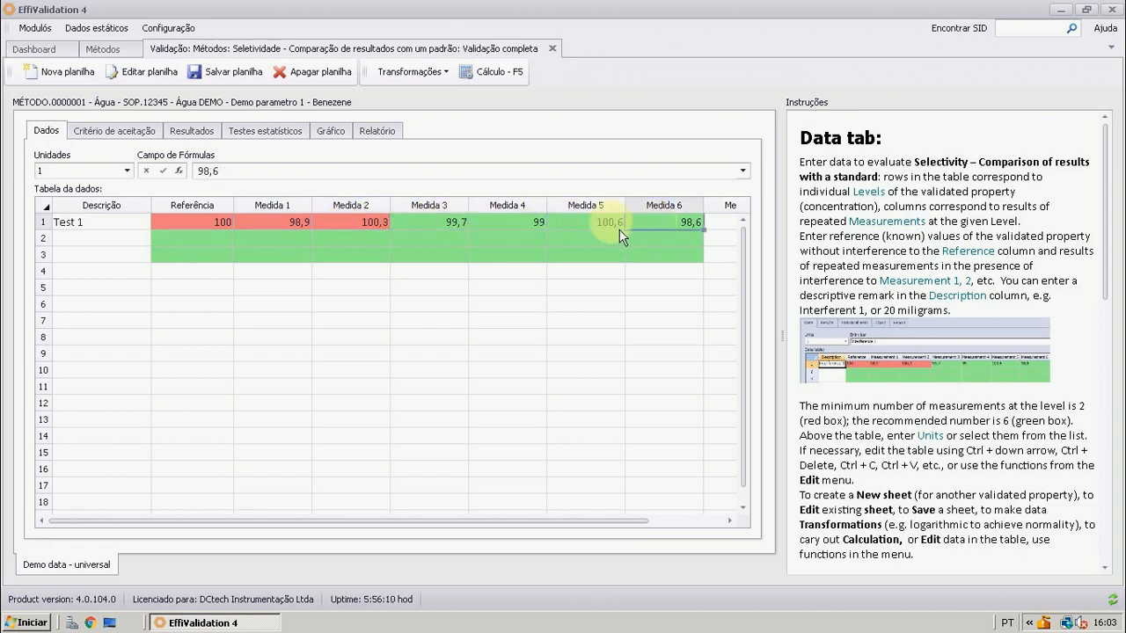
Go through Test 1's individual measurements again, from Medida 1 to Medida 6
left_click(279, 233)
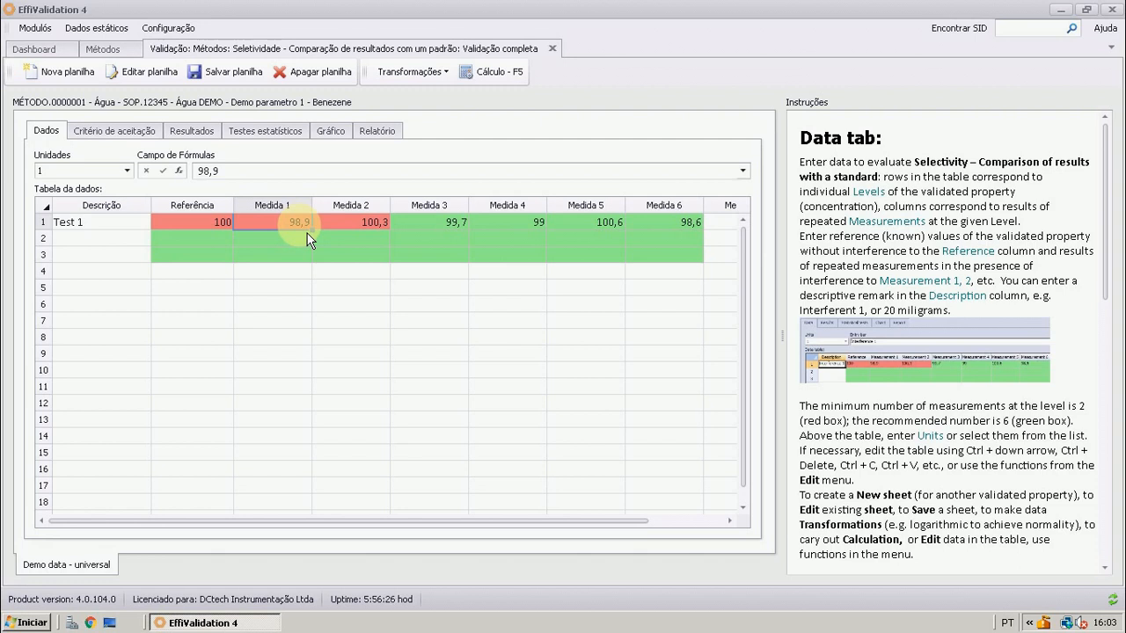
left_click(336, 228)
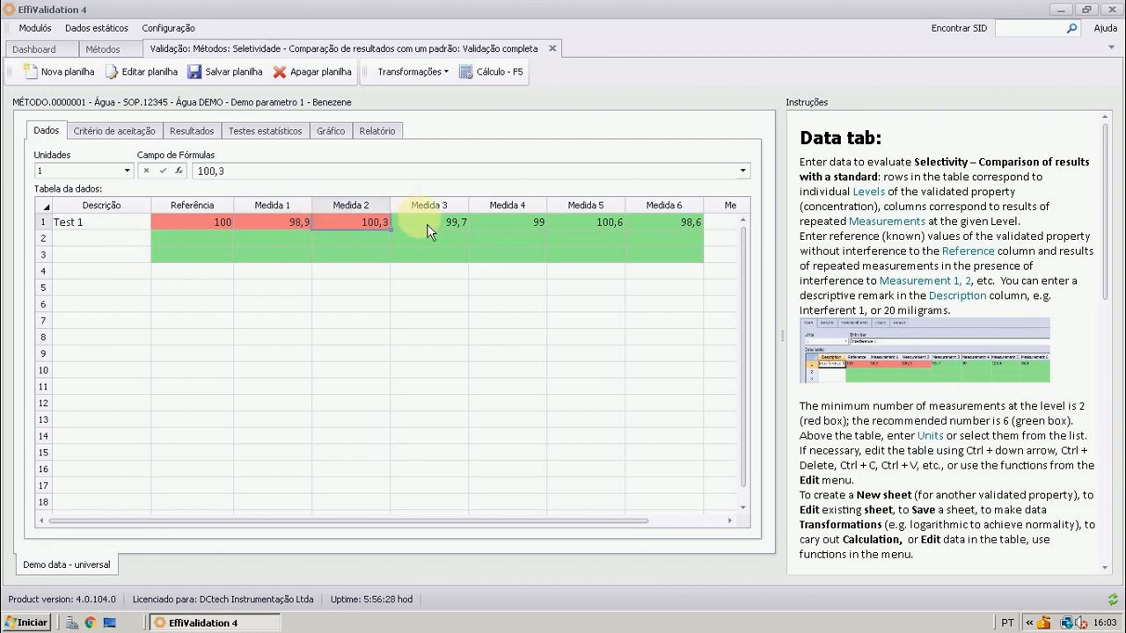
left_click(431, 227)
left_click(497, 227)
left_click(579, 207)
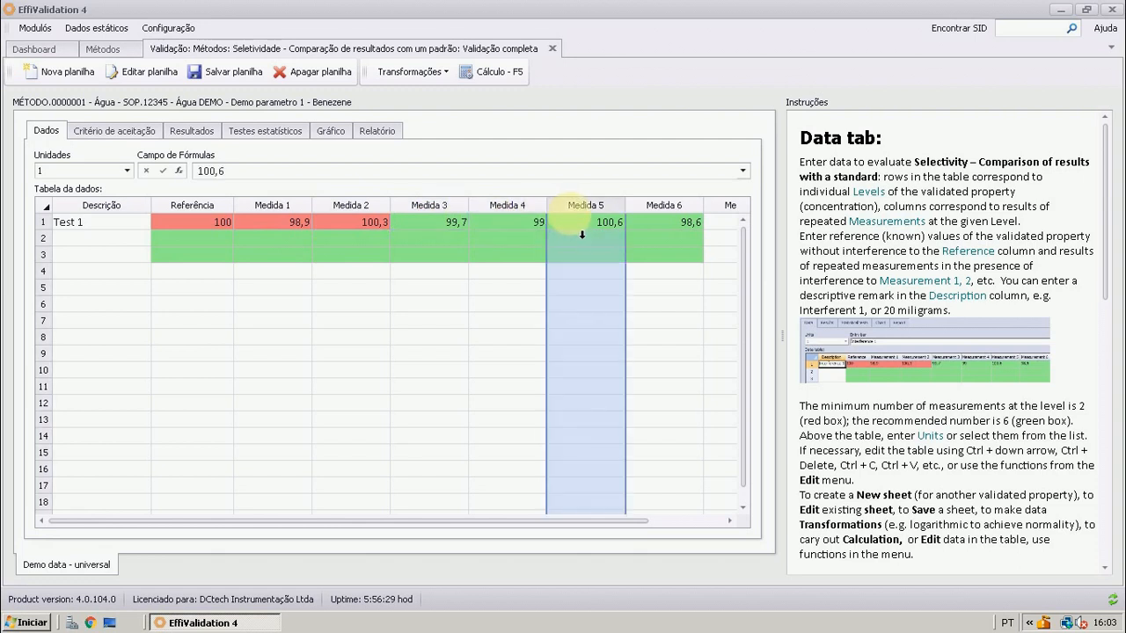
left_click(670, 225)
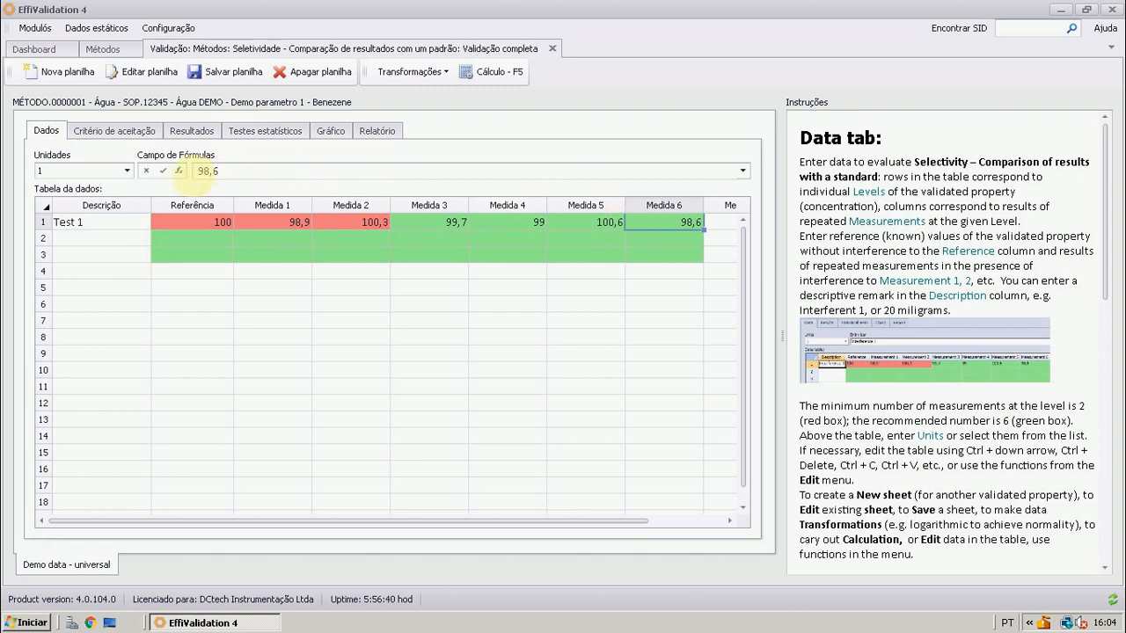
Review the t-test and similarity acceptance criteria and compare them with Test 1's reference, measured value, similarity and t results
left_click(124, 138)
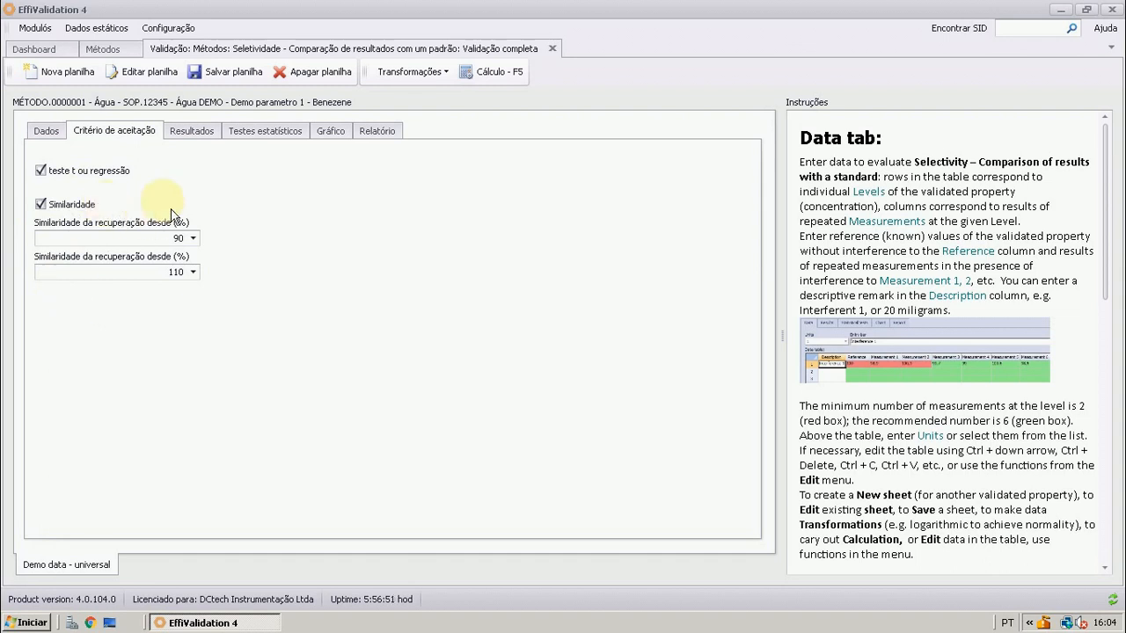
left_click(205, 135)
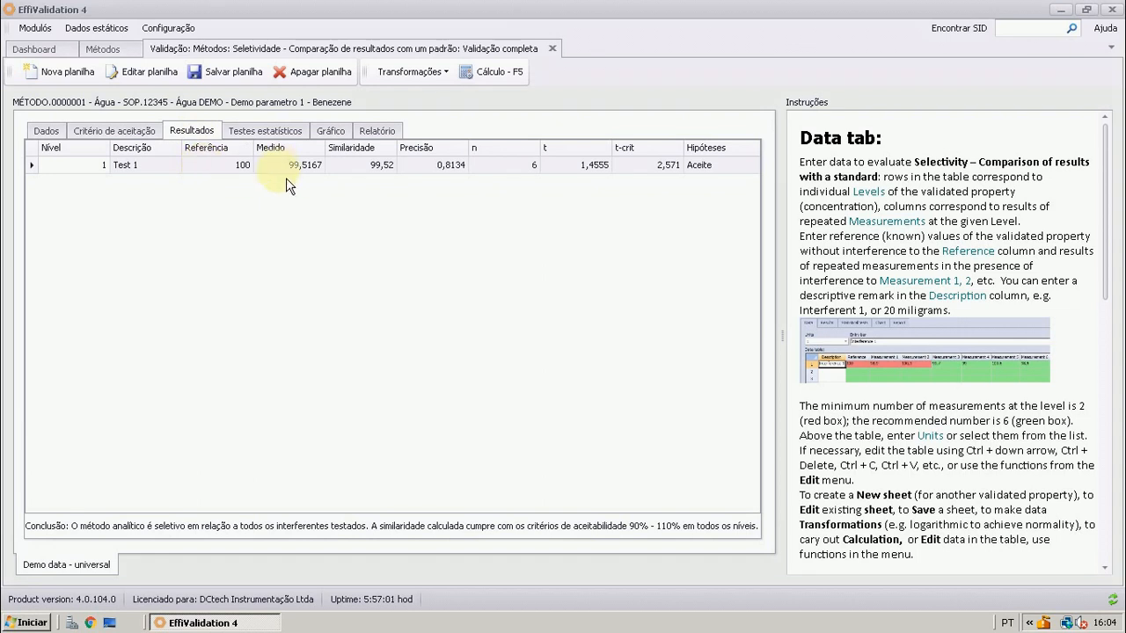
left_click(225, 177)
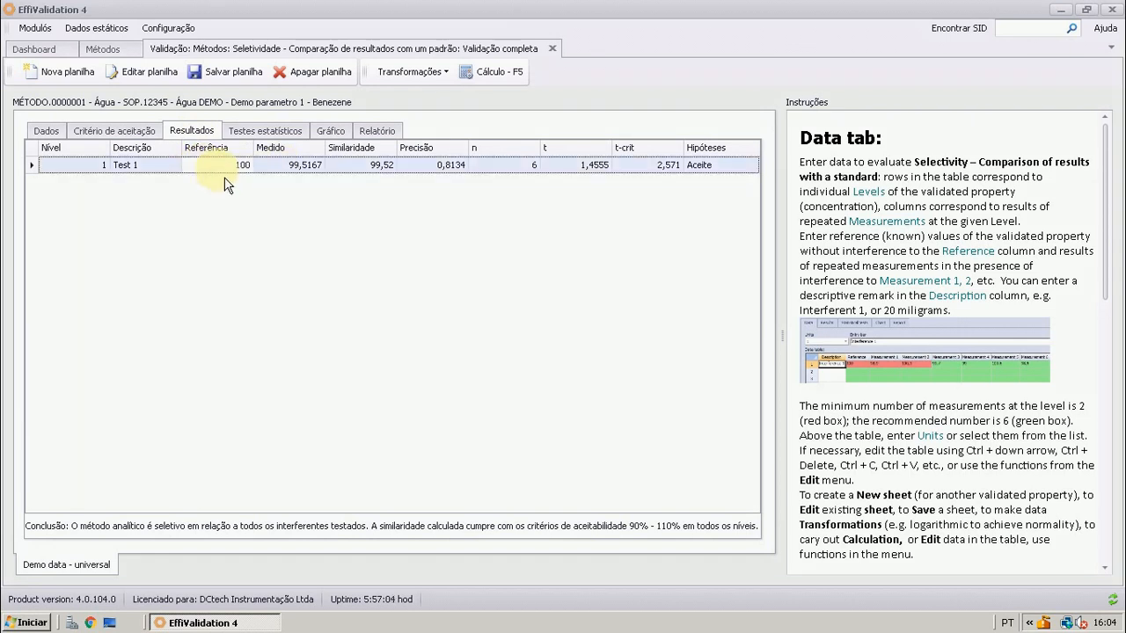
left_click(309, 175)
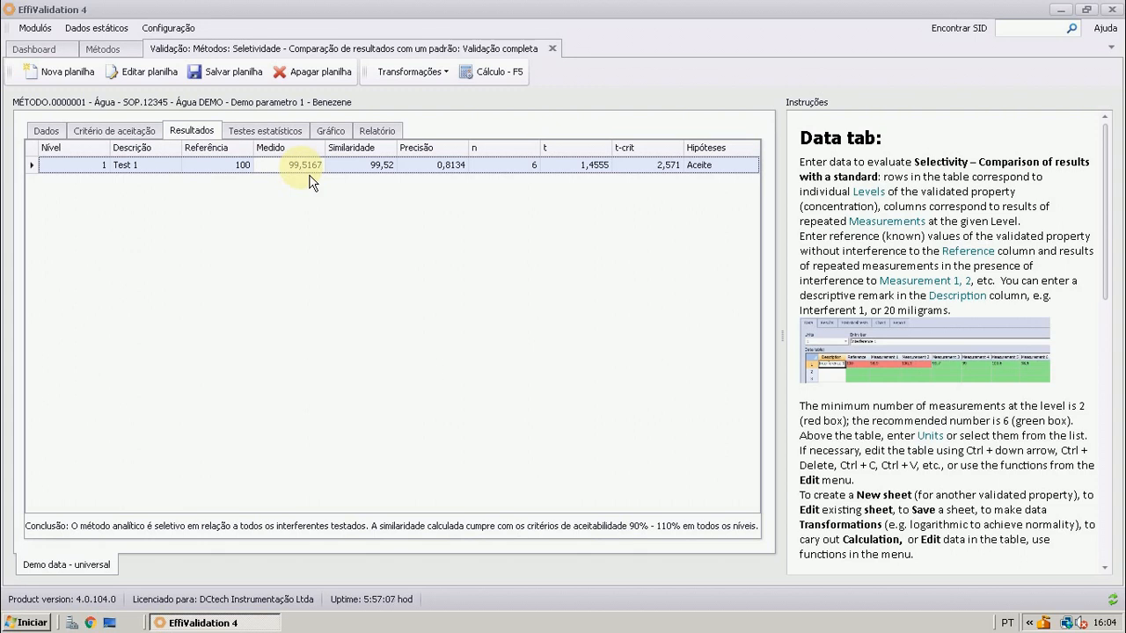
left_click(234, 175)
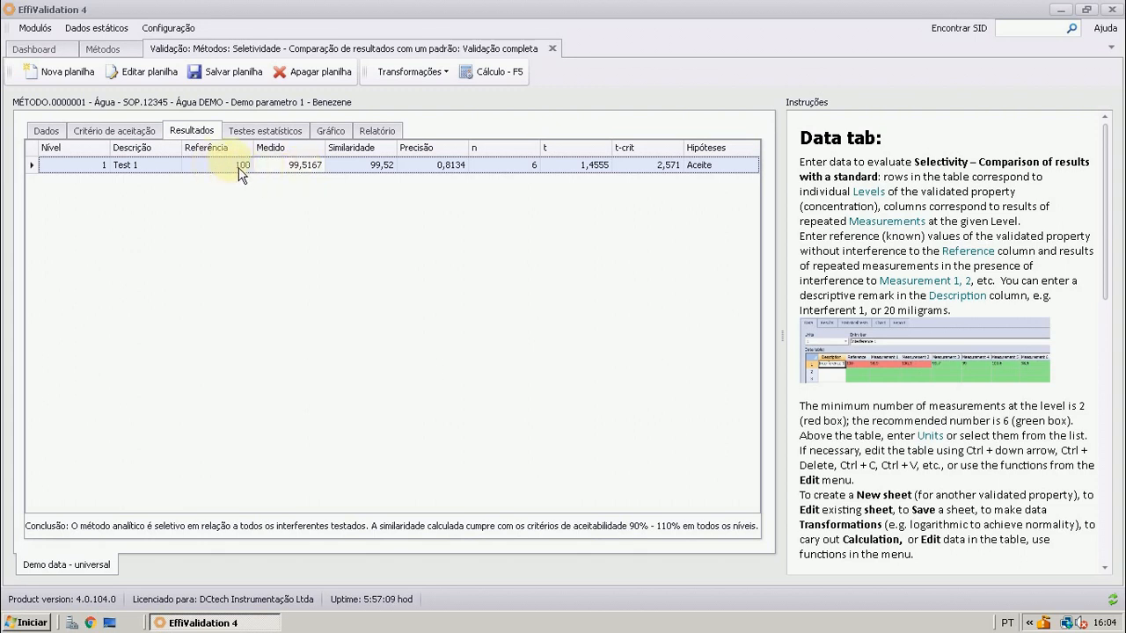
left_click(232, 175)
left_click(290, 173)
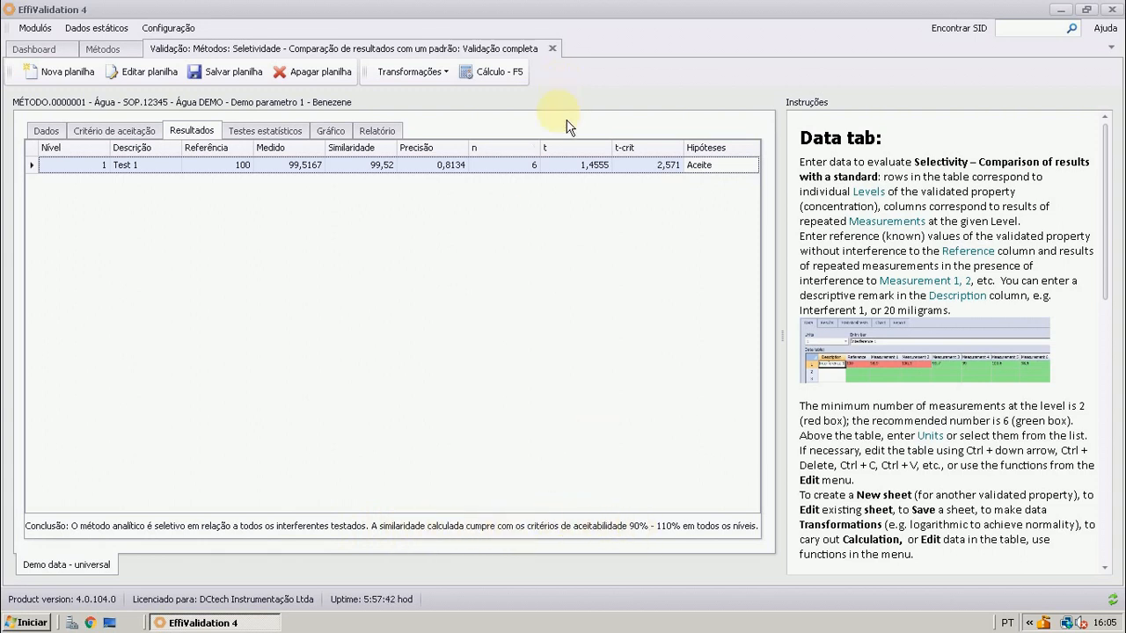
left_click(591, 170)
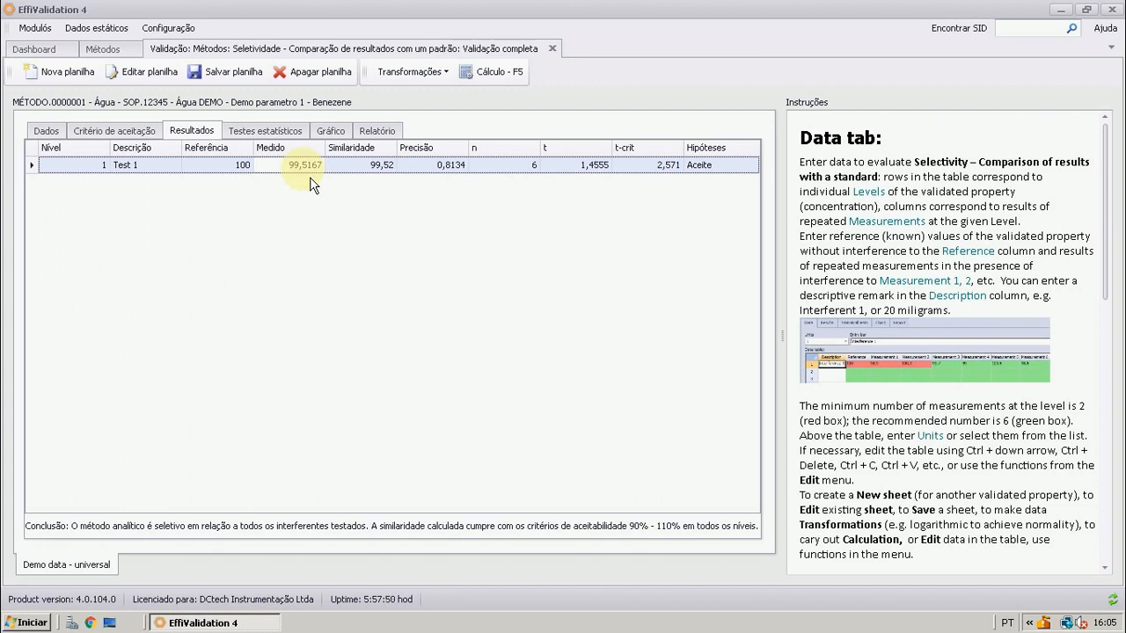
left_click(112, 130)
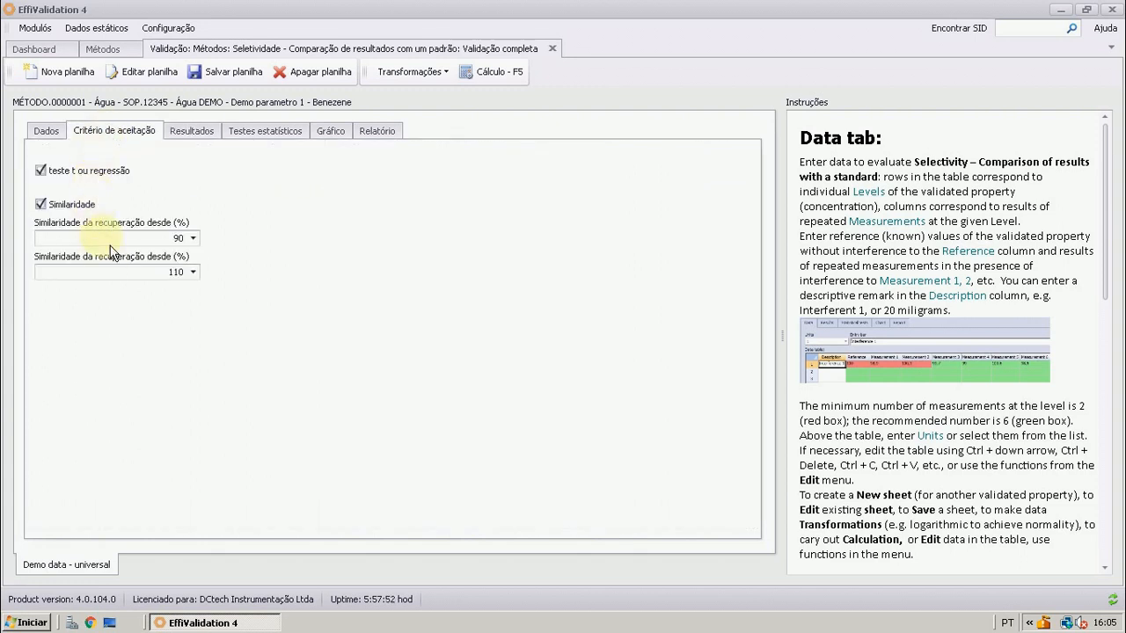
Look through the statistical tests for the data: Cochran, Grubbs, paired Grubbs, Dixon and normality
left_click(269, 139)
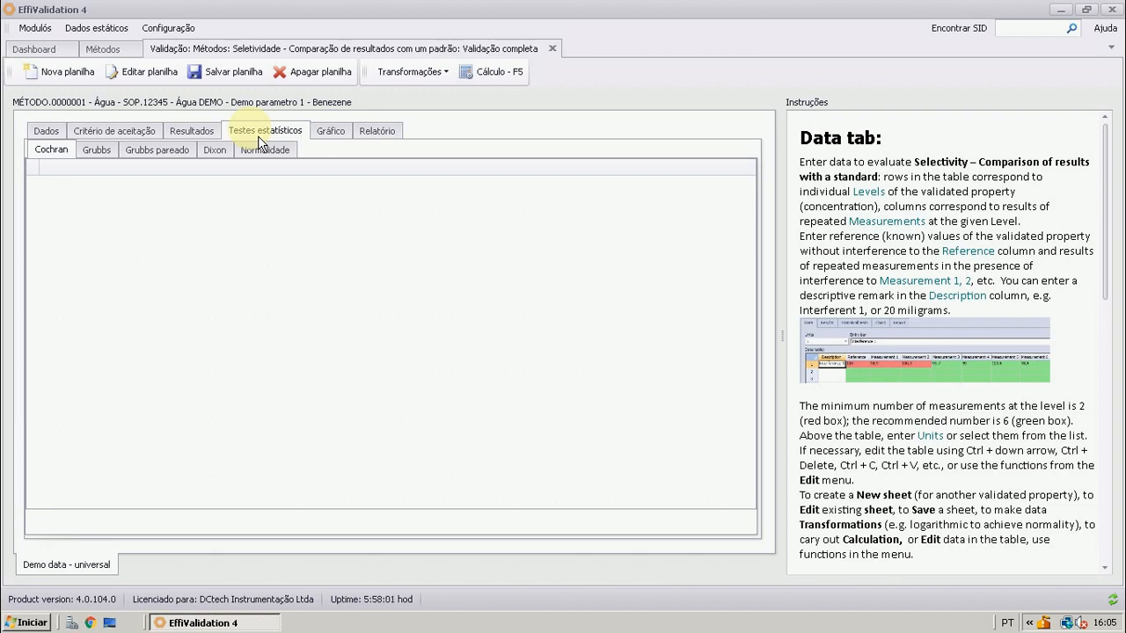
left_click(95, 156)
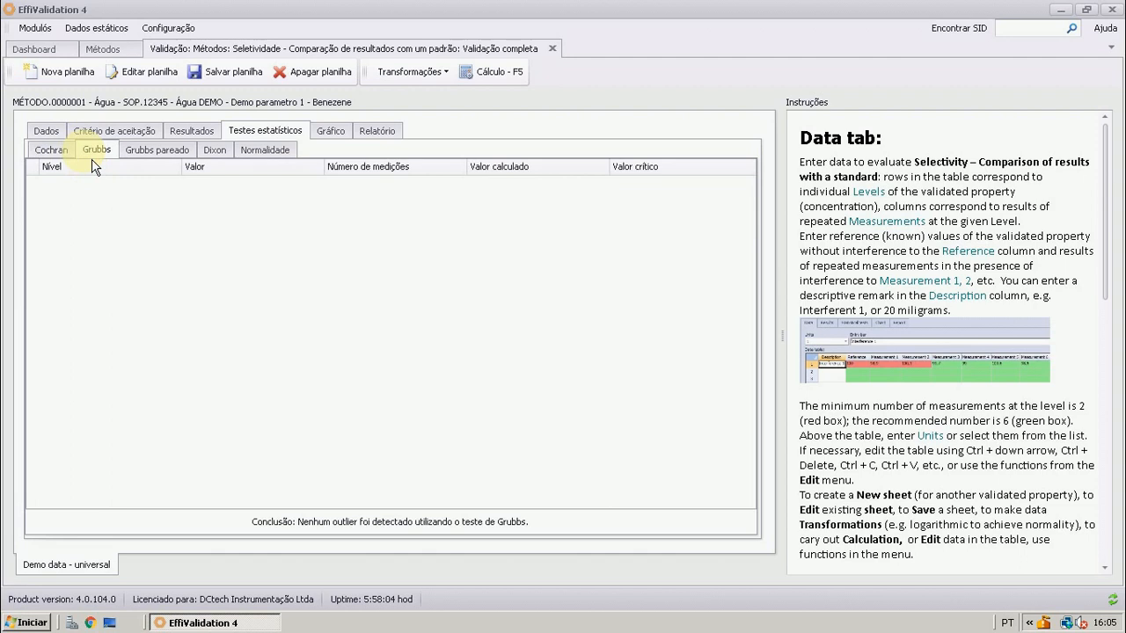
left_click(151, 151)
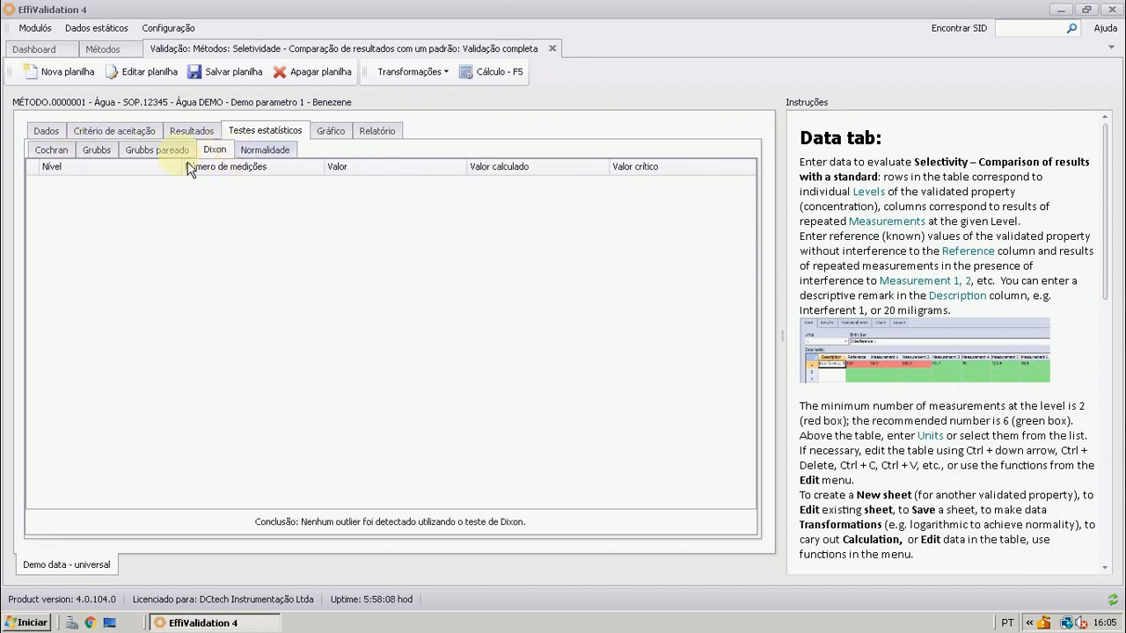
left_click(56, 153)
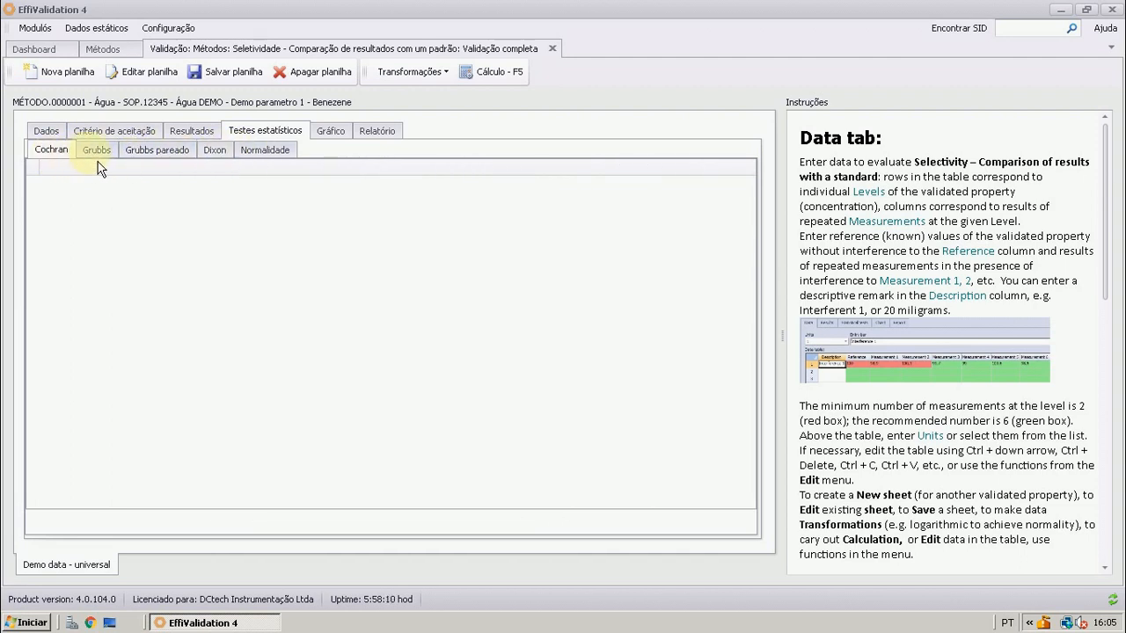
left_click(95, 159)
left_click(66, 160)
left_click(100, 157)
left_click(146, 153)
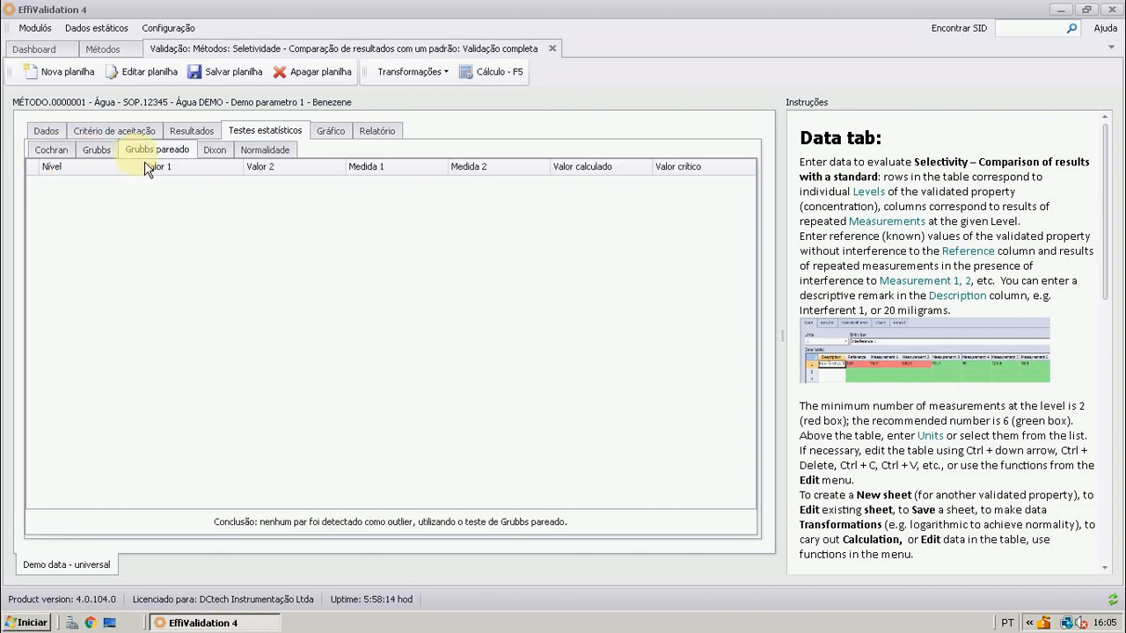
left_click(216, 155)
left_click(267, 152)
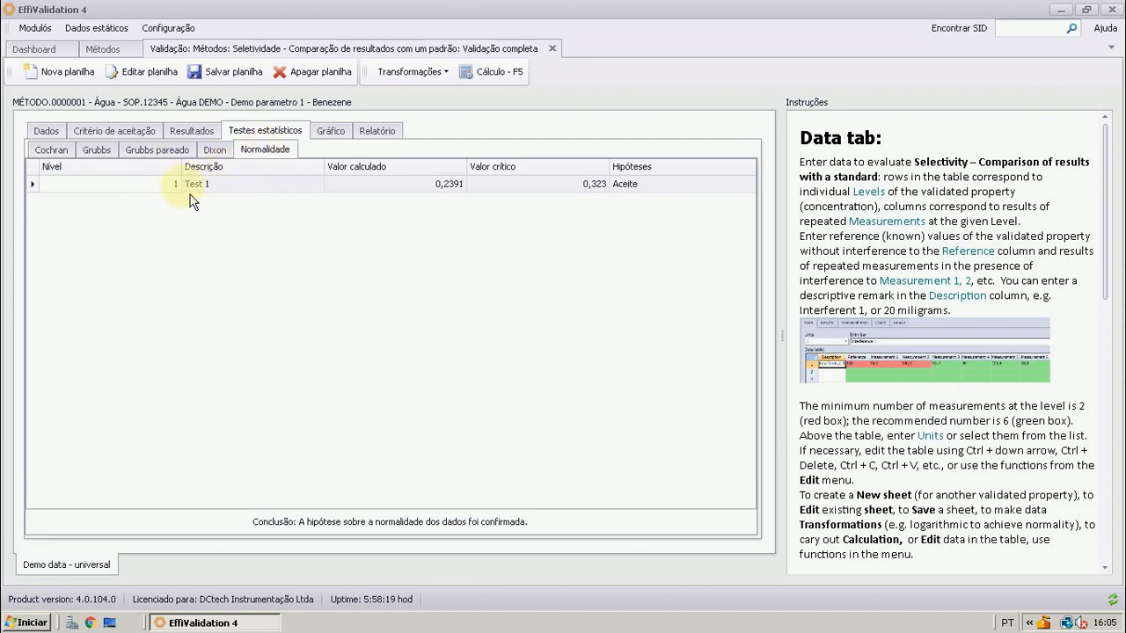
Go back over the Dixon, paired Grubbs, Grubbs and Cochran outlier tests
left_click(211, 151)
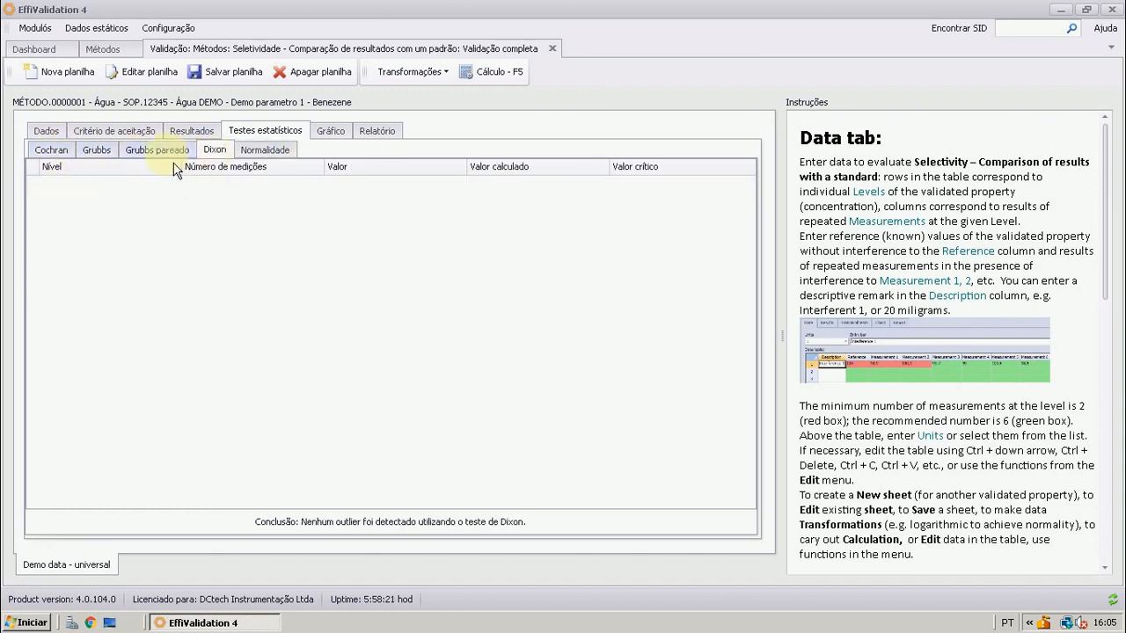
left_click(159, 149)
left_click(104, 164)
left_click(62, 162)
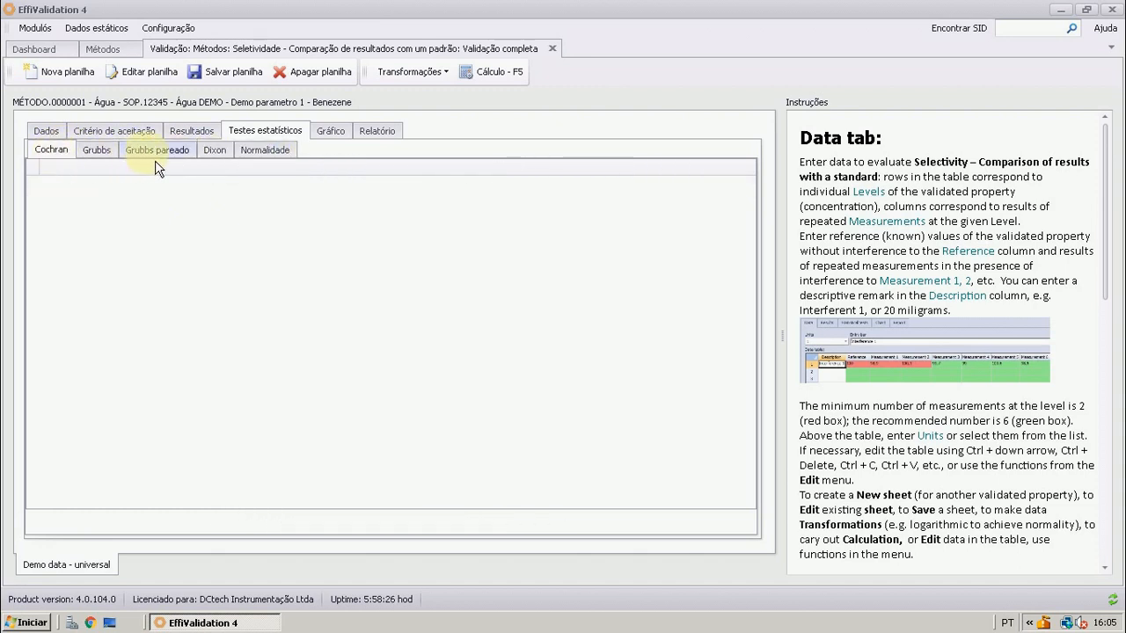
left_click(120, 159)
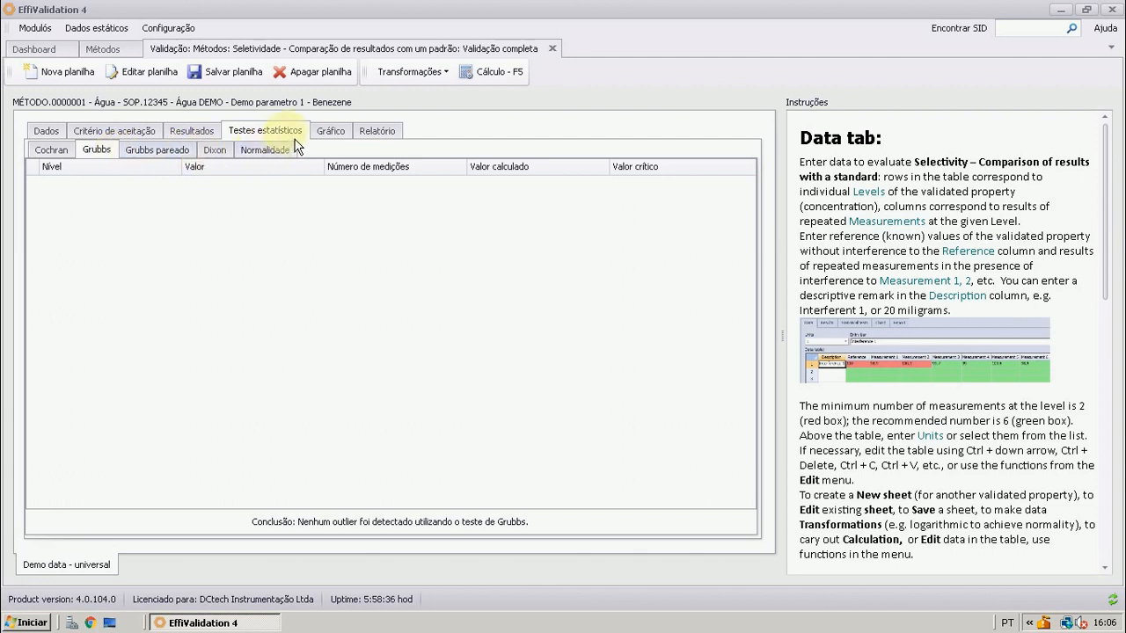
Inspect the Test 1 chart of measured against reference values, and look through the report in print preview before closing the preview
left_click(333, 133)
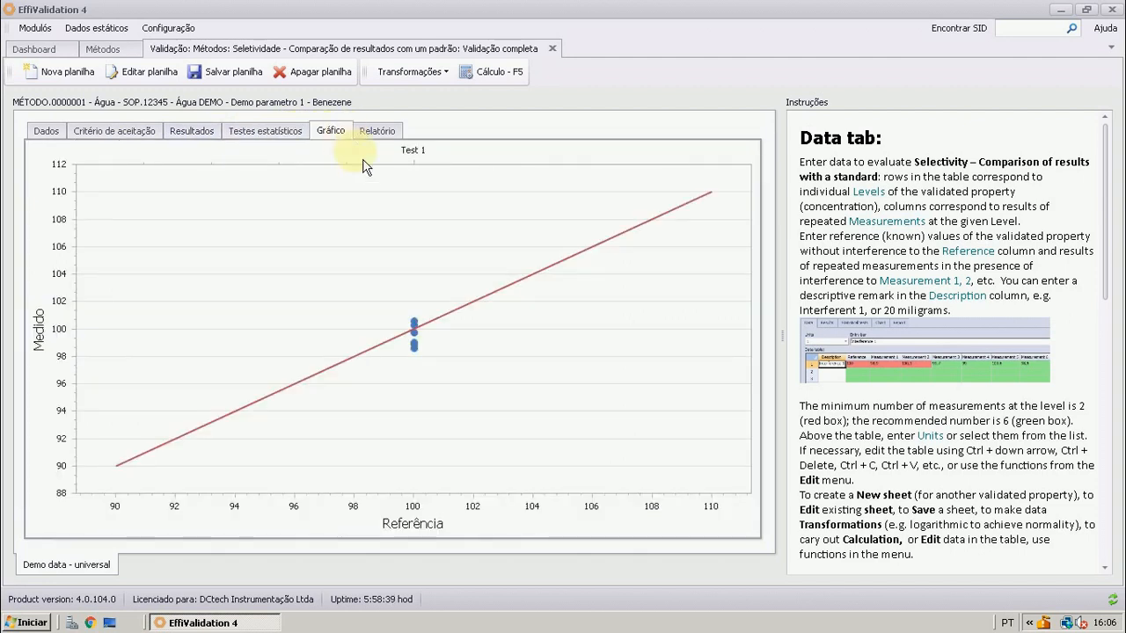
mouse_move(415, 319)
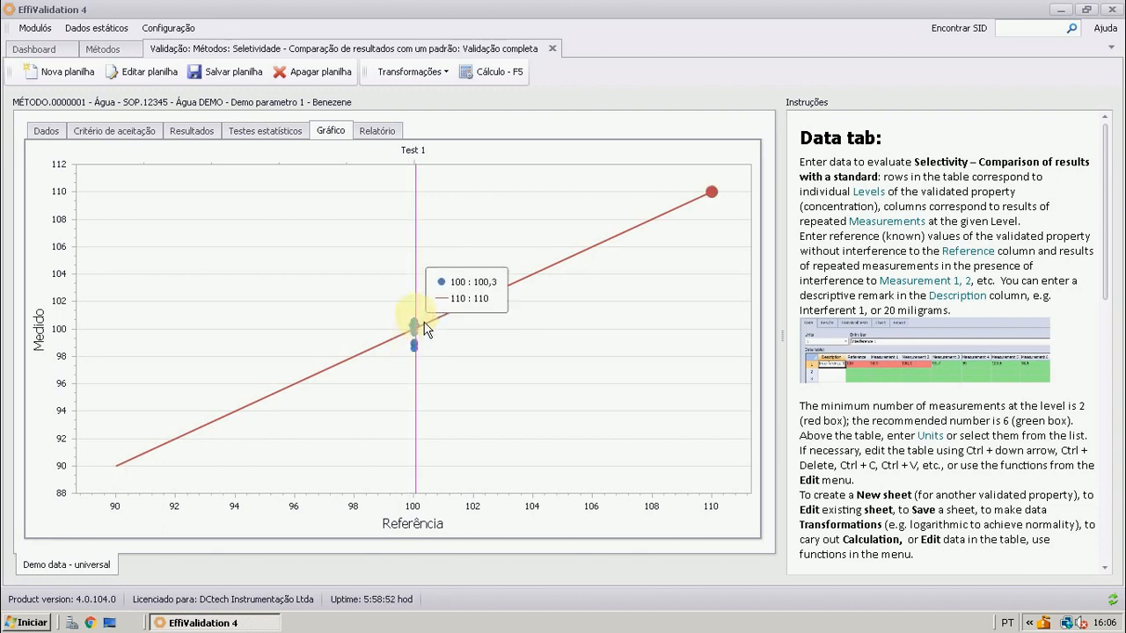
left_click(378, 137)
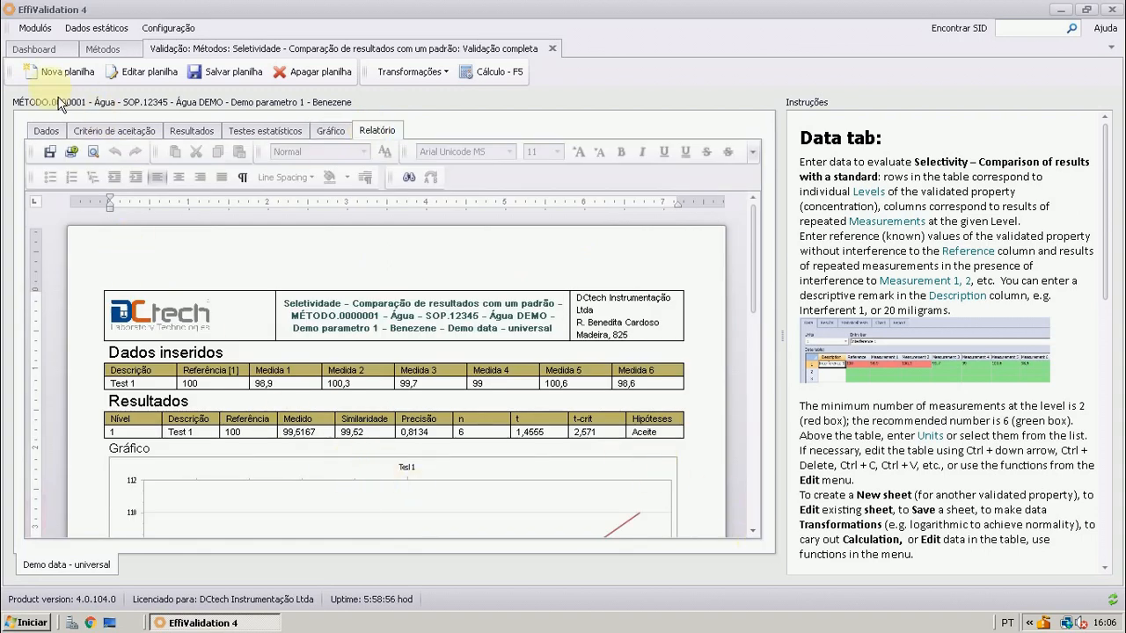
left_click(104, 160)
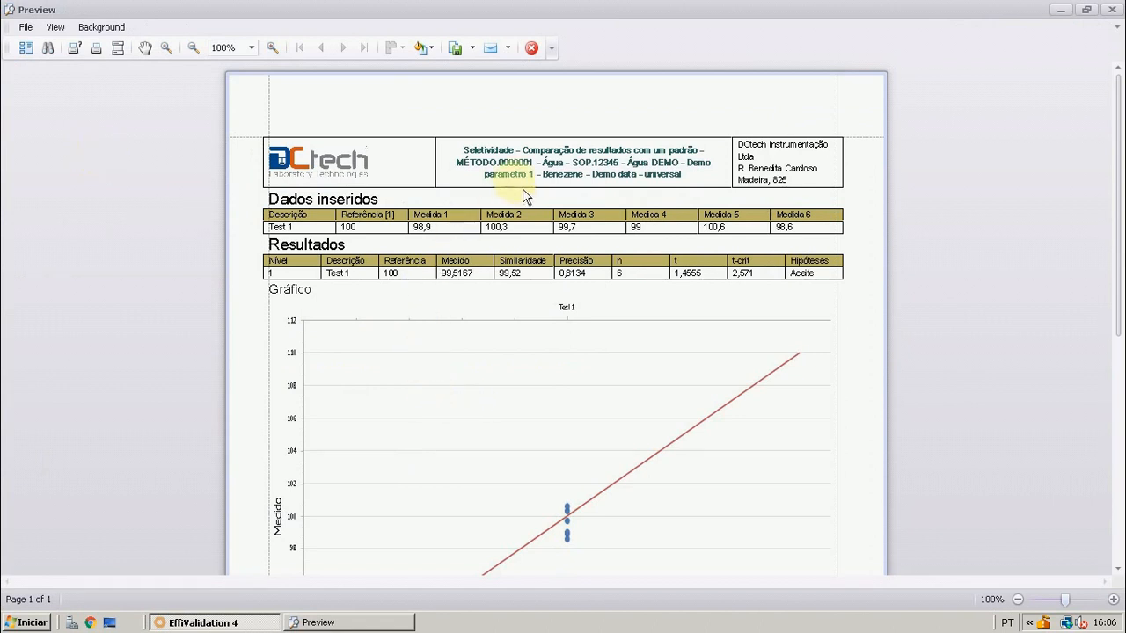
scroll(455, 363, "down", 3)
scroll(453, 361, "down", 6)
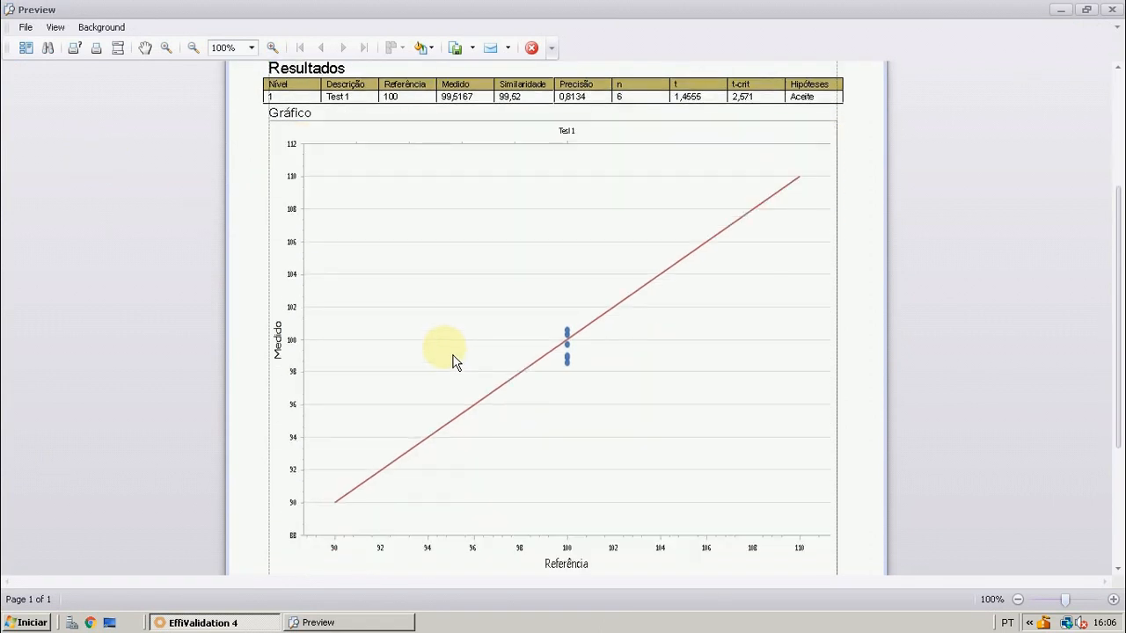
scroll(452, 360, "up", 3)
left_click(531, 48)
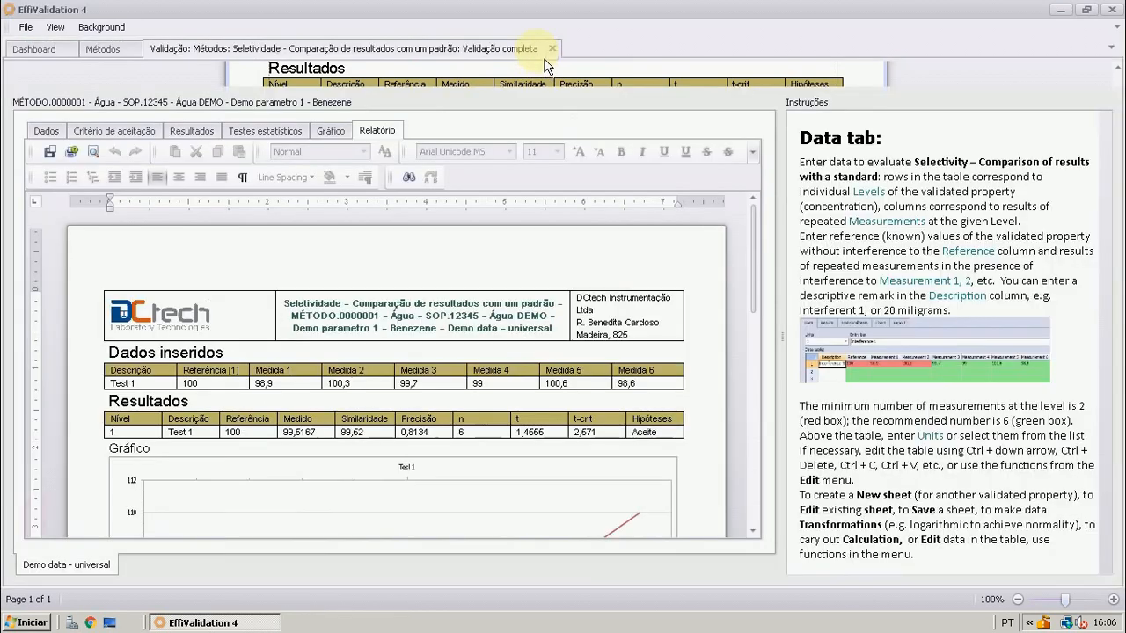
Close this validation and open the full-validation selectivity evaluation Comparação de resultados com medições sem os interferentes for Demo parametro 1 - Benezene
left_click(558, 46)
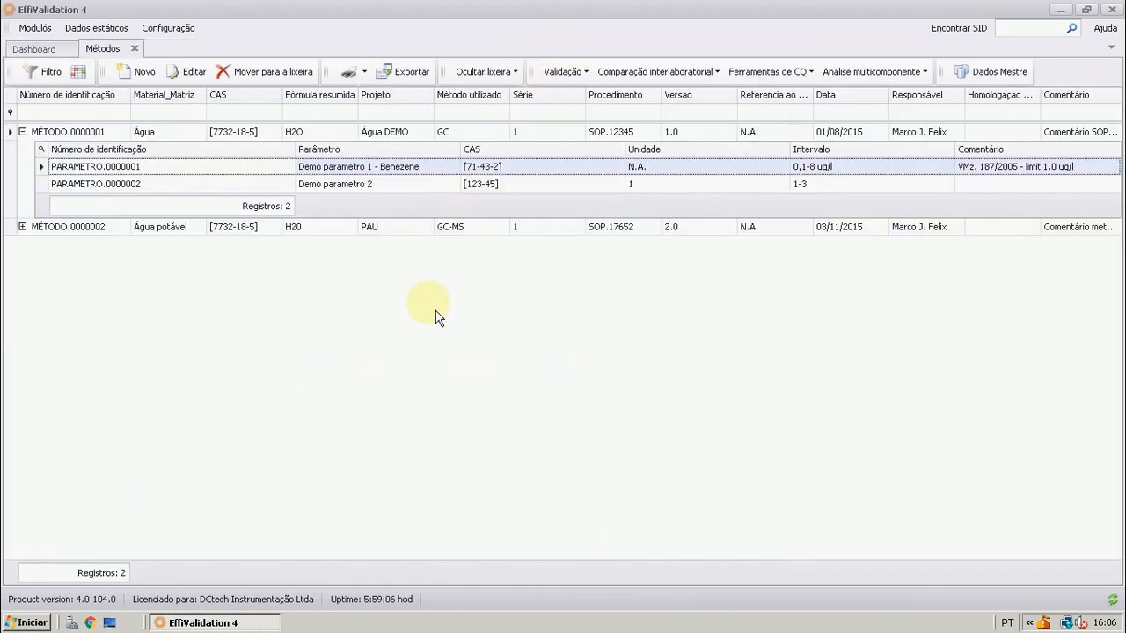
left_click(581, 72)
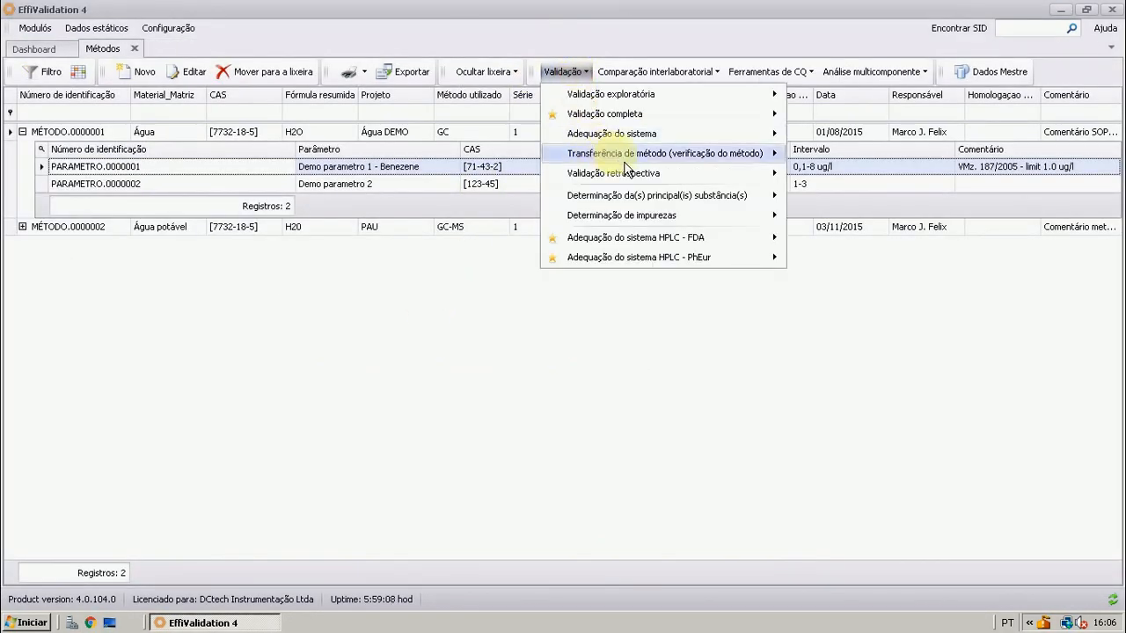
mouse_move(615, 114)
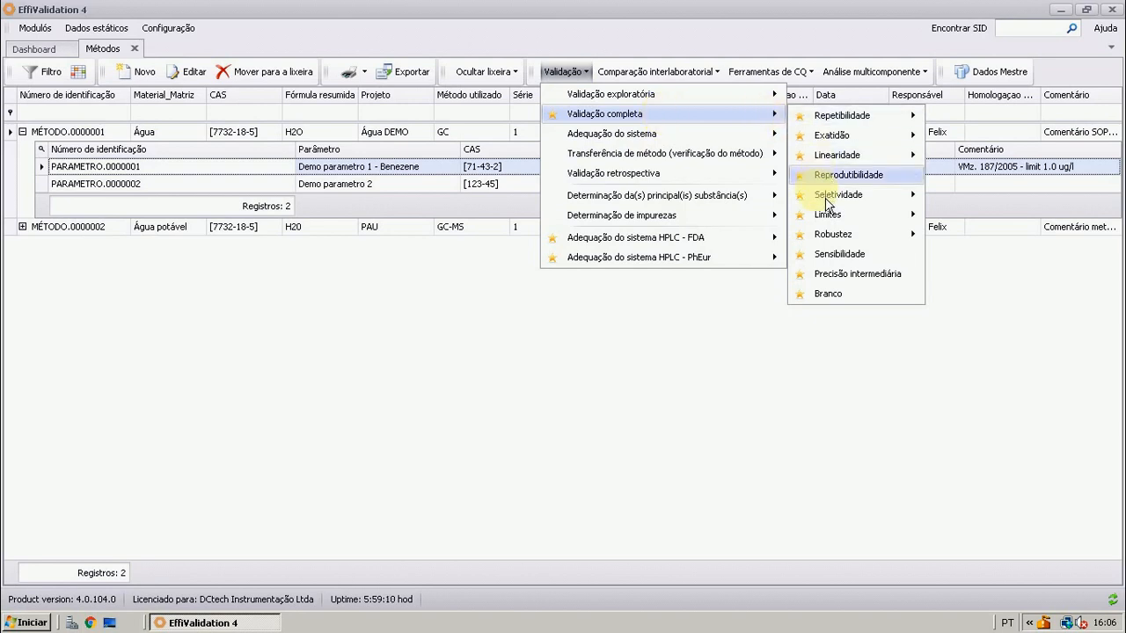
mouse_move(827, 196)
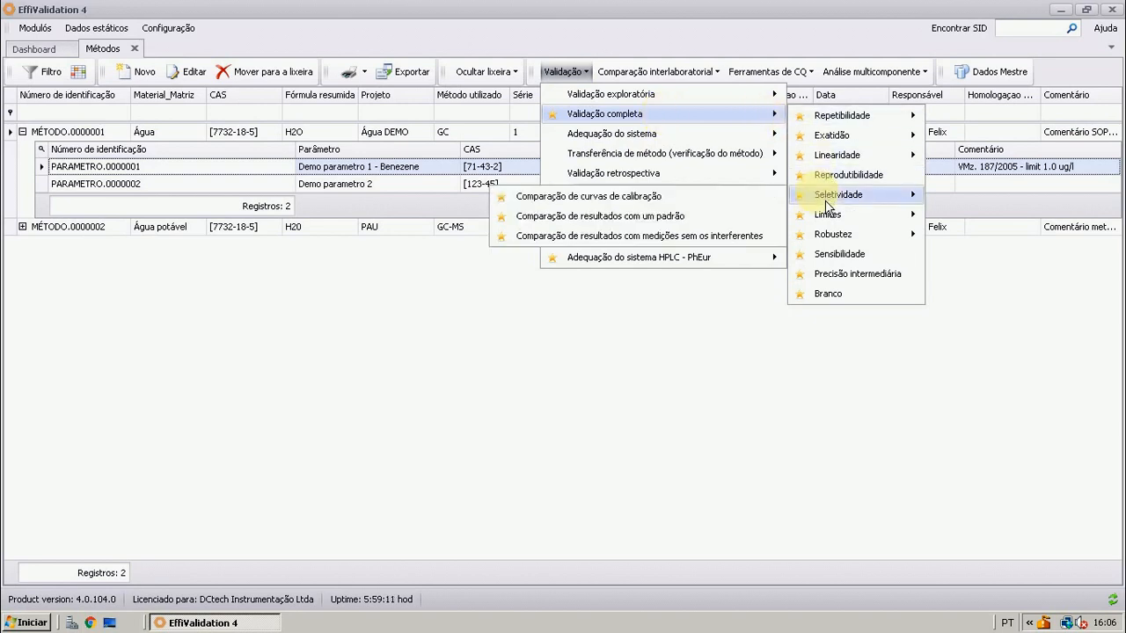
left_click(666, 236)
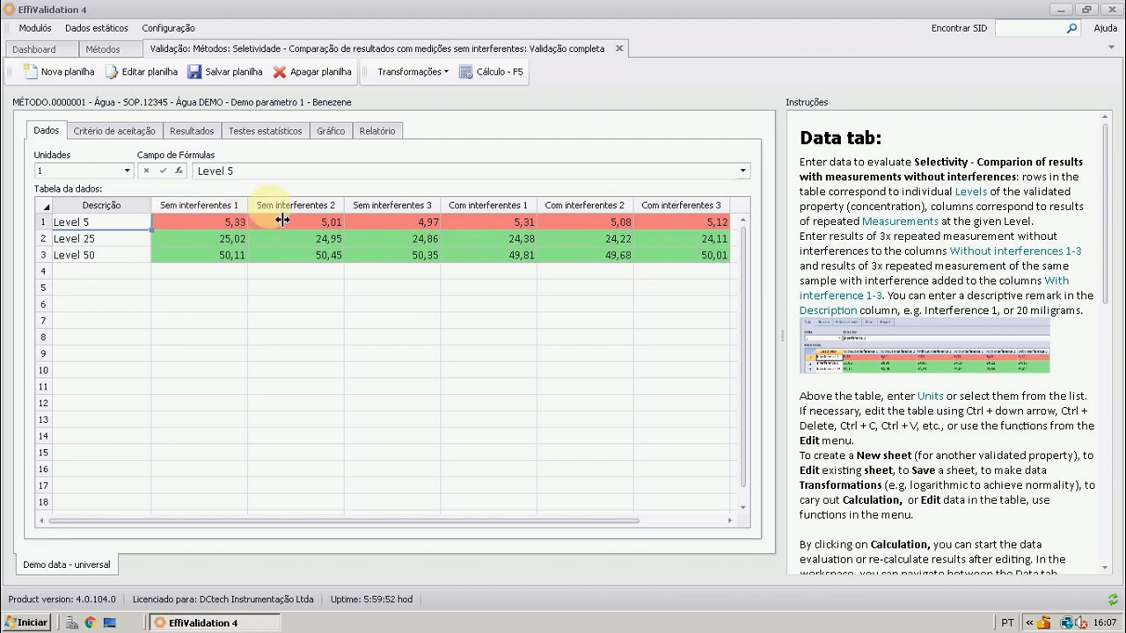
Examine the measurements without and with interferents in the data table, and open the evaluation's acceptance criteria
left_click(230, 222)
left_click(279, 221)
left_click(393, 227)
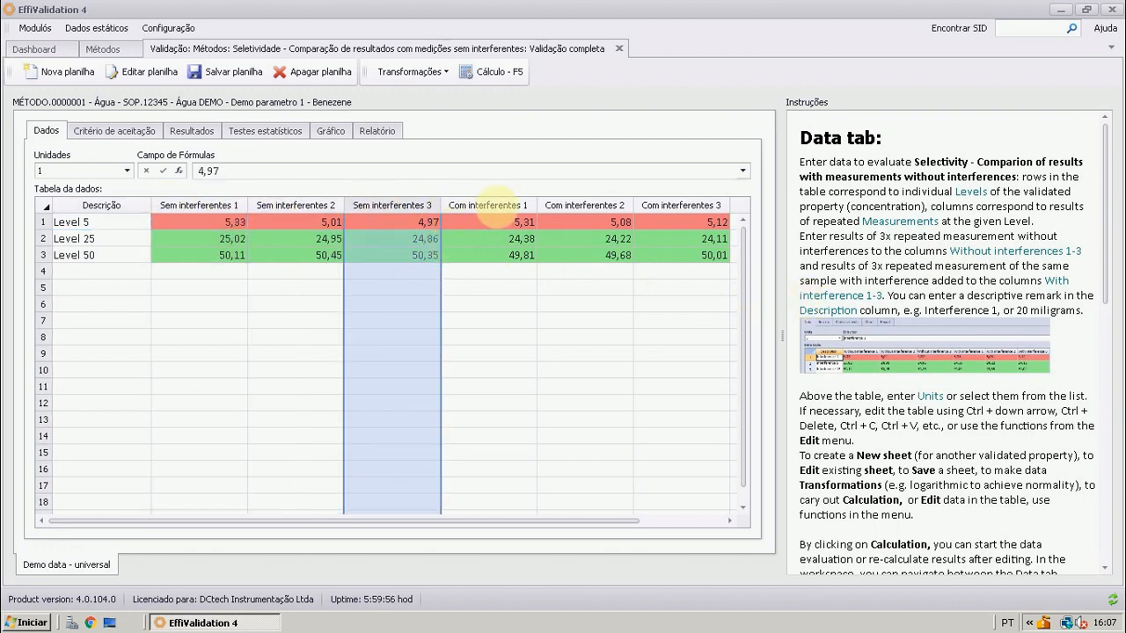
left_click(510, 225)
left_click(585, 222)
left_click(685, 228)
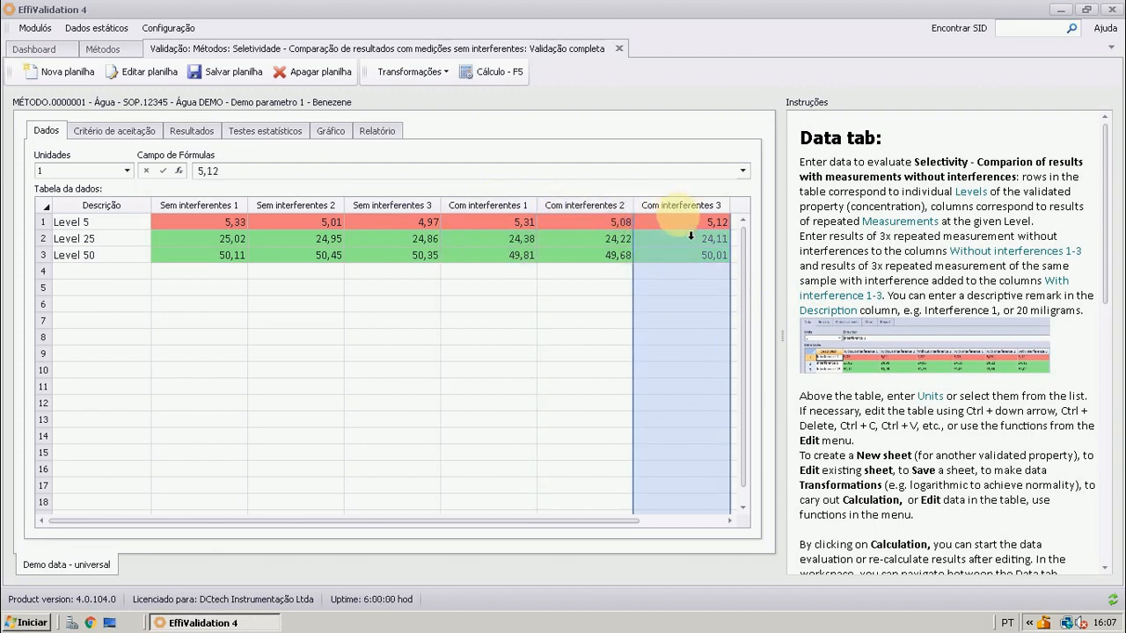
left_click(101, 132)
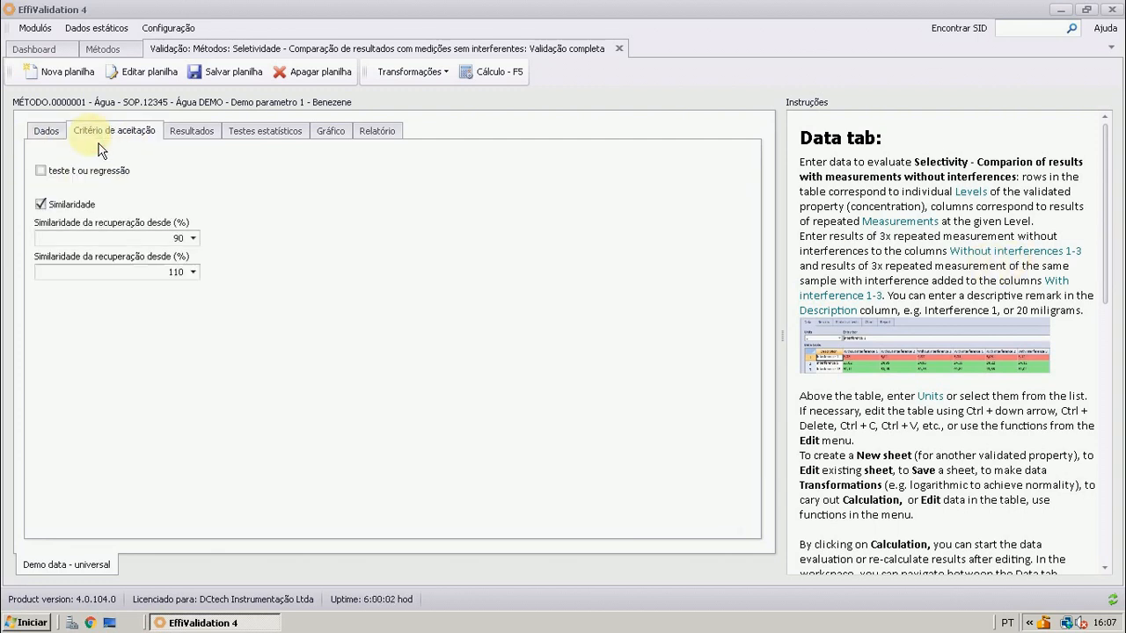
Add teste t ou regressão to the acceptance criteria alongside Similaridade, and run the calculation
left_click(40, 170)
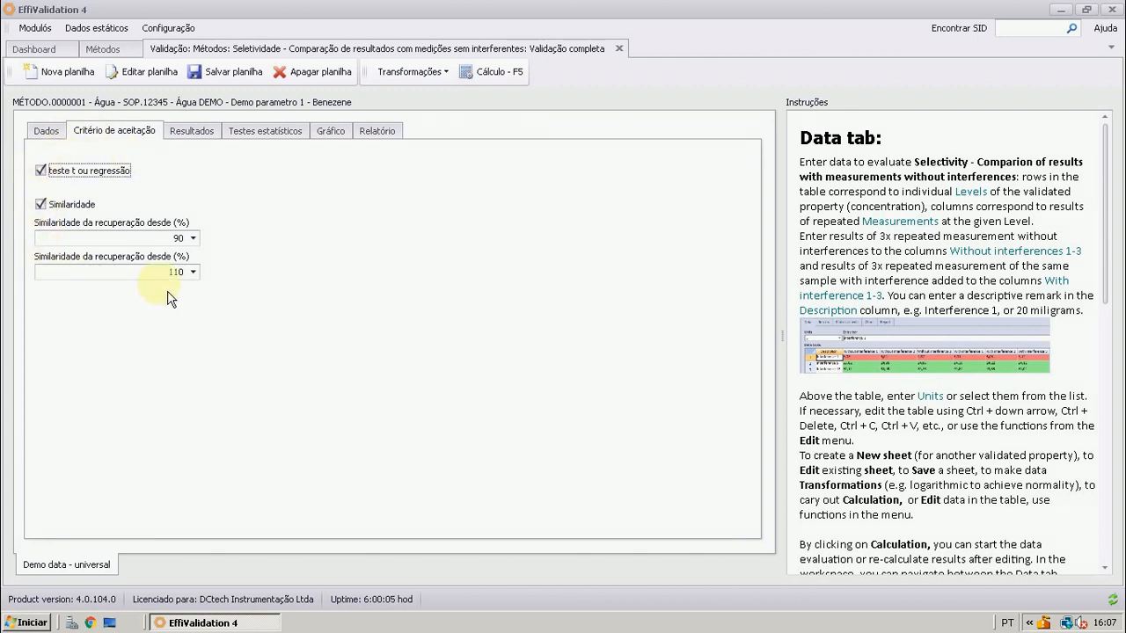
left_click(483, 72)
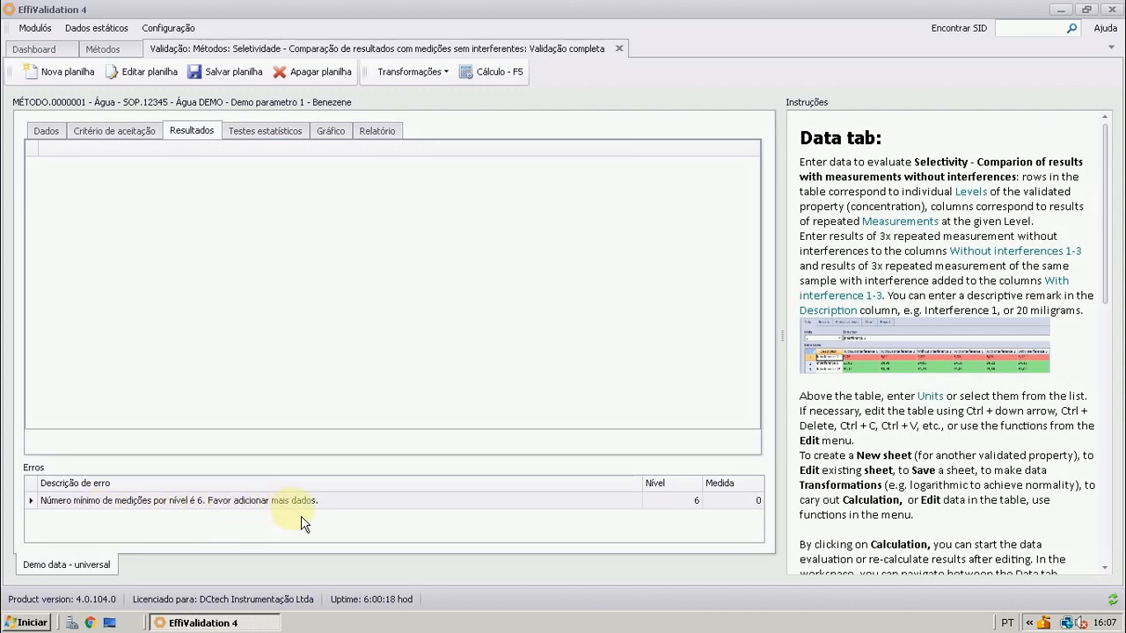
Check the measurements with and without interferents in the data table against the calculation error, and close this validation
left_click(58, 137)
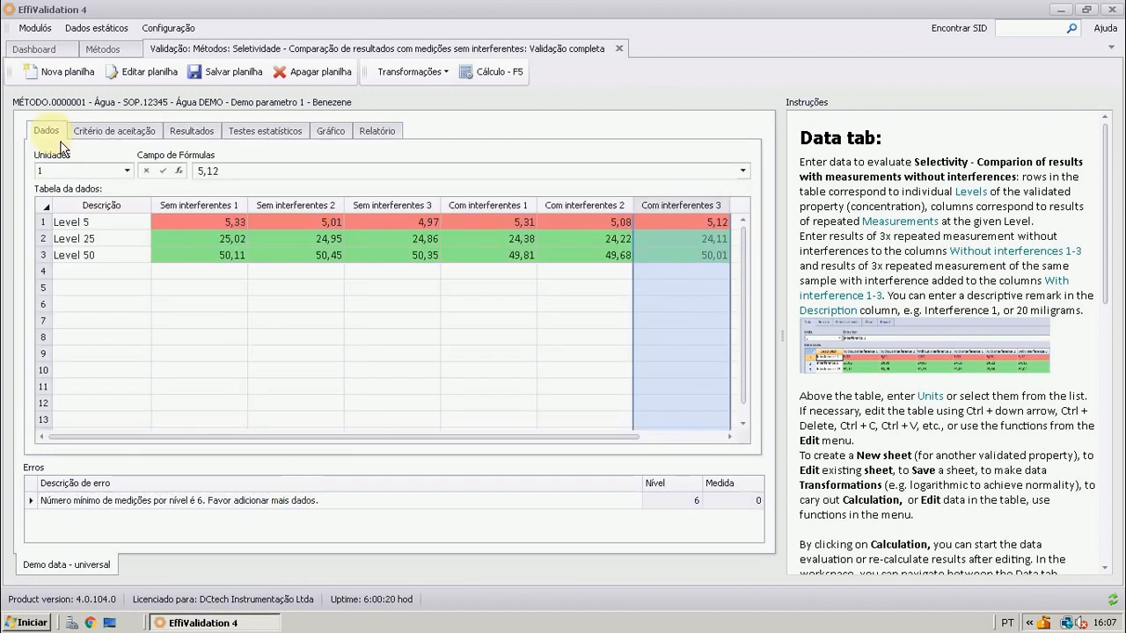
left_click(734, 438)
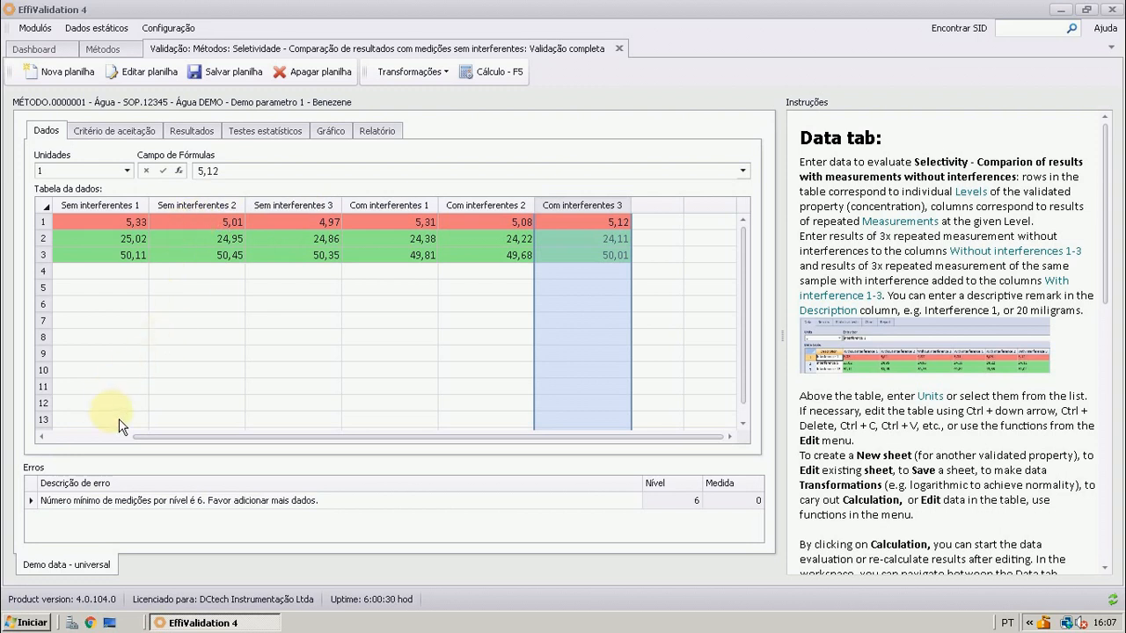
left_click(40, 437)
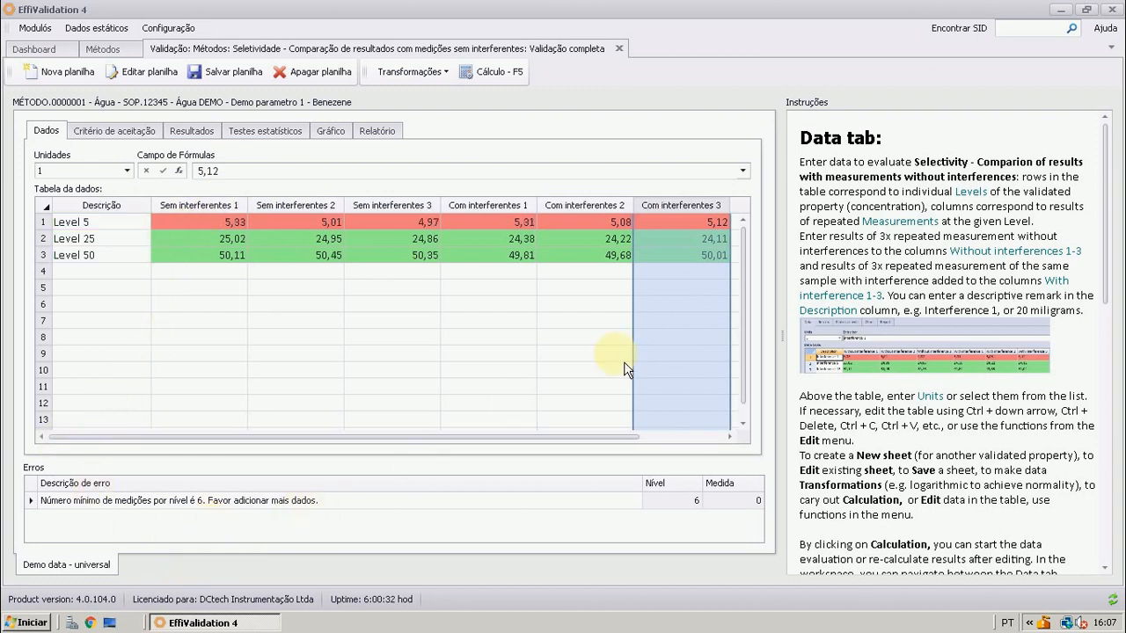
left_click(729, 436)
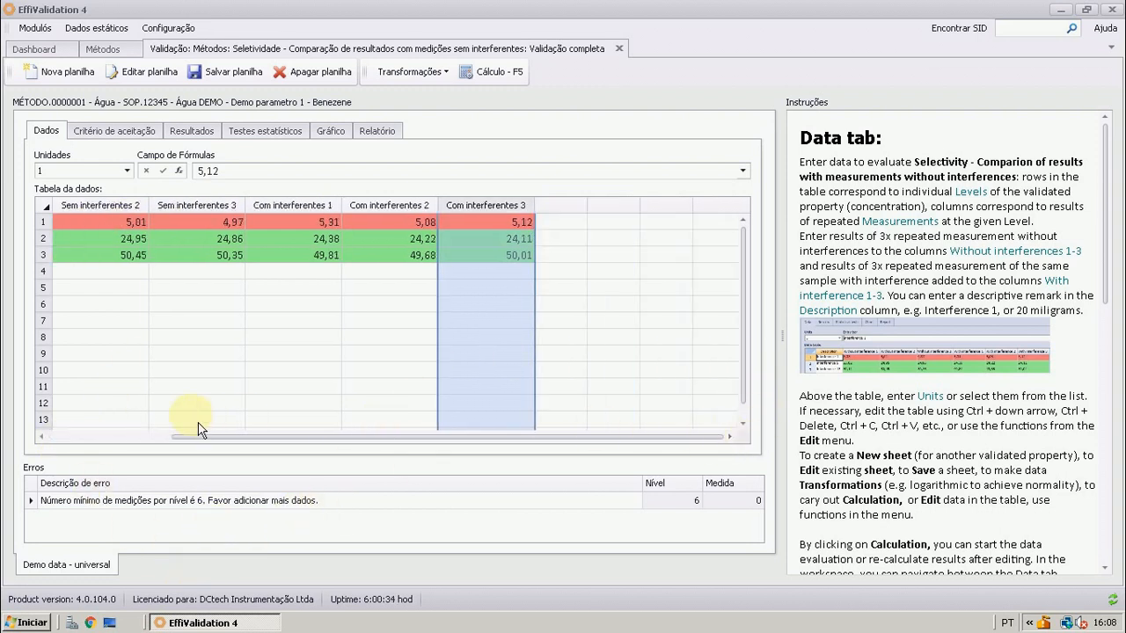
left_click(84, 438)
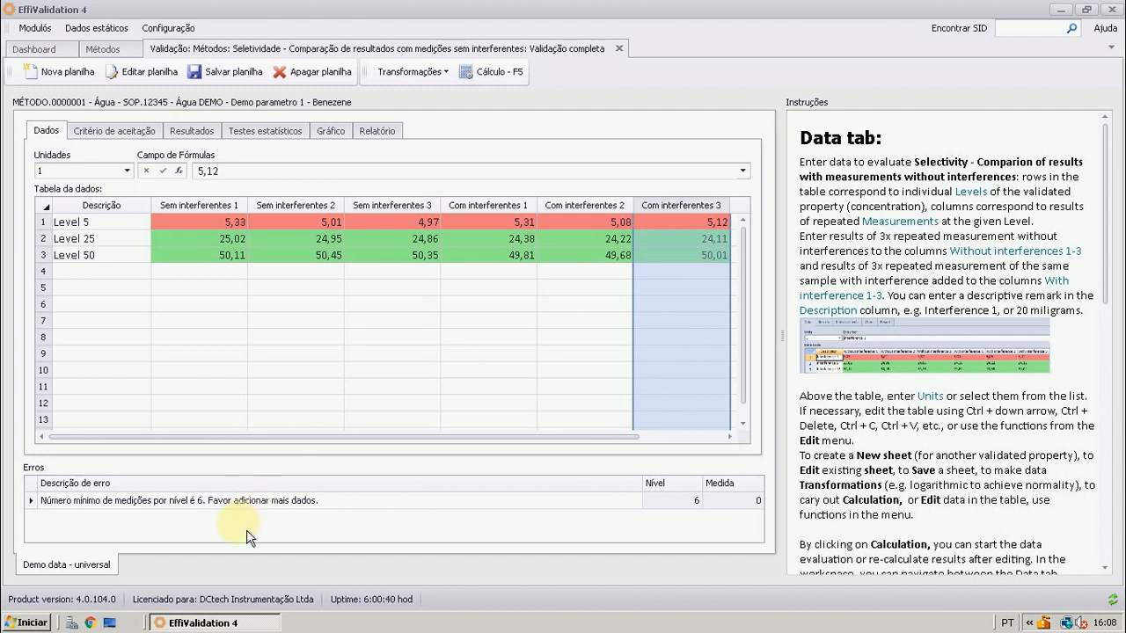
left_click(246, 507)
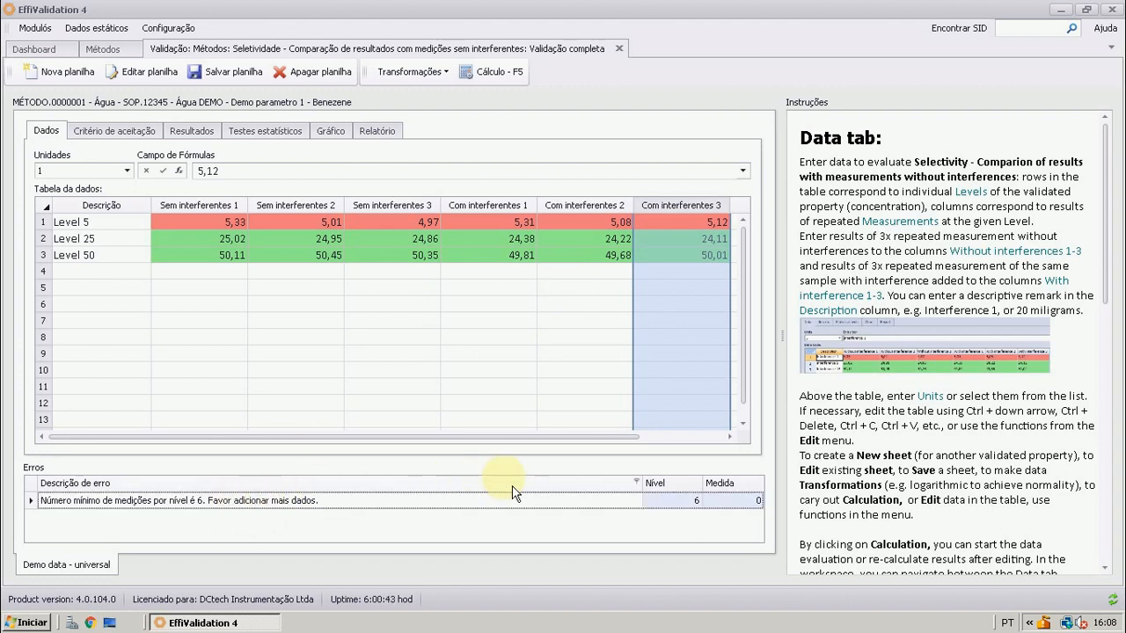
left_click(730, 437)
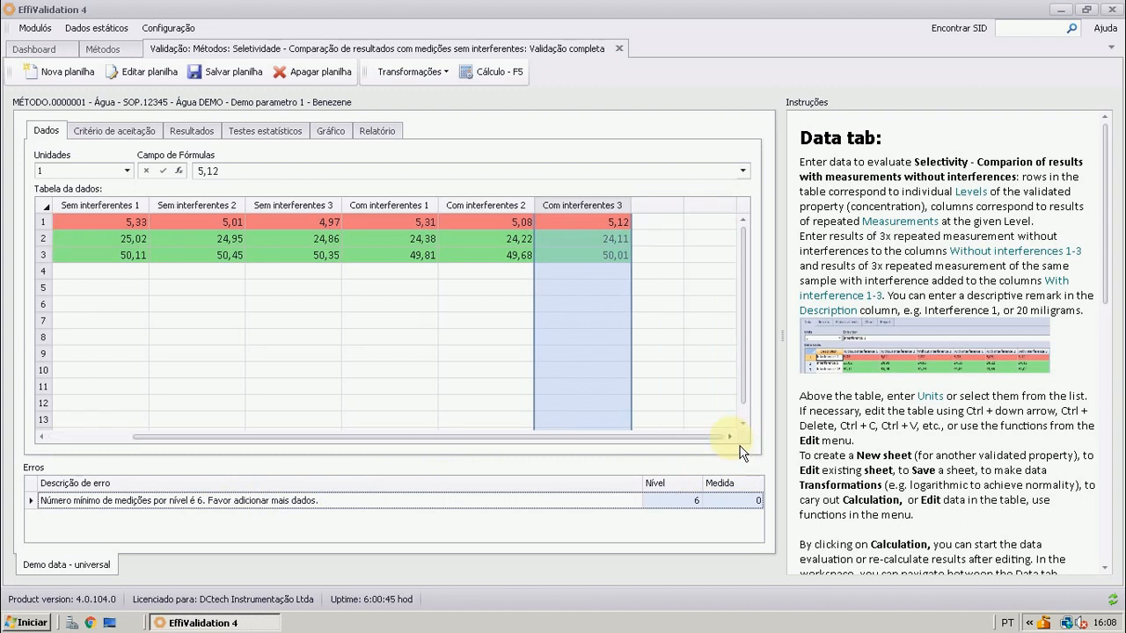
left_click(658, 222)
left_click(618, 222)
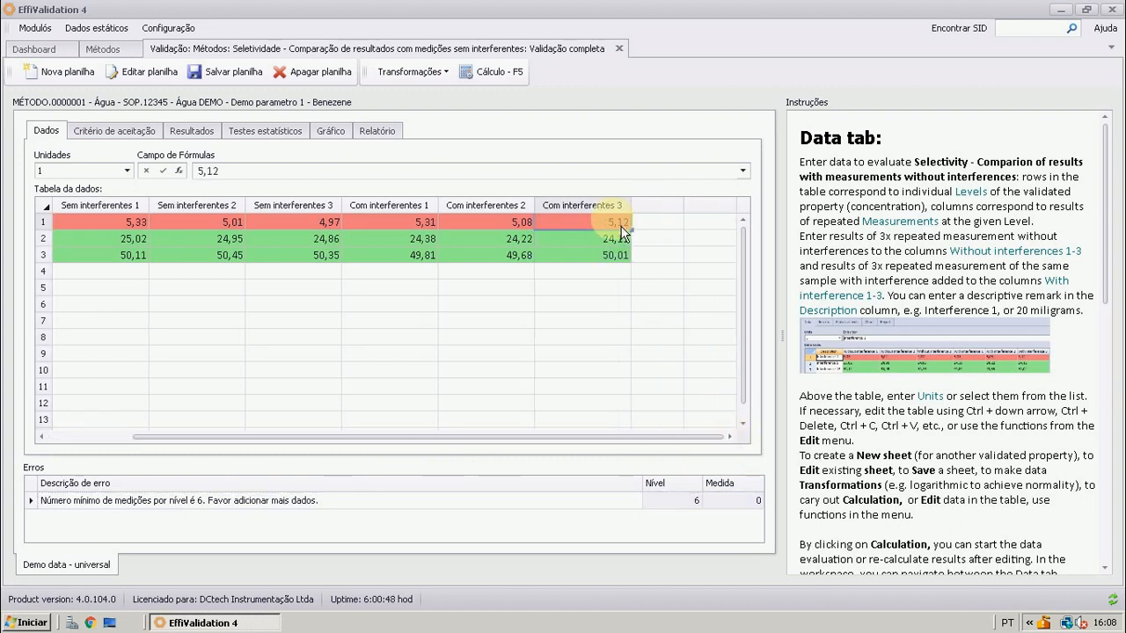
left_click(611, 246)
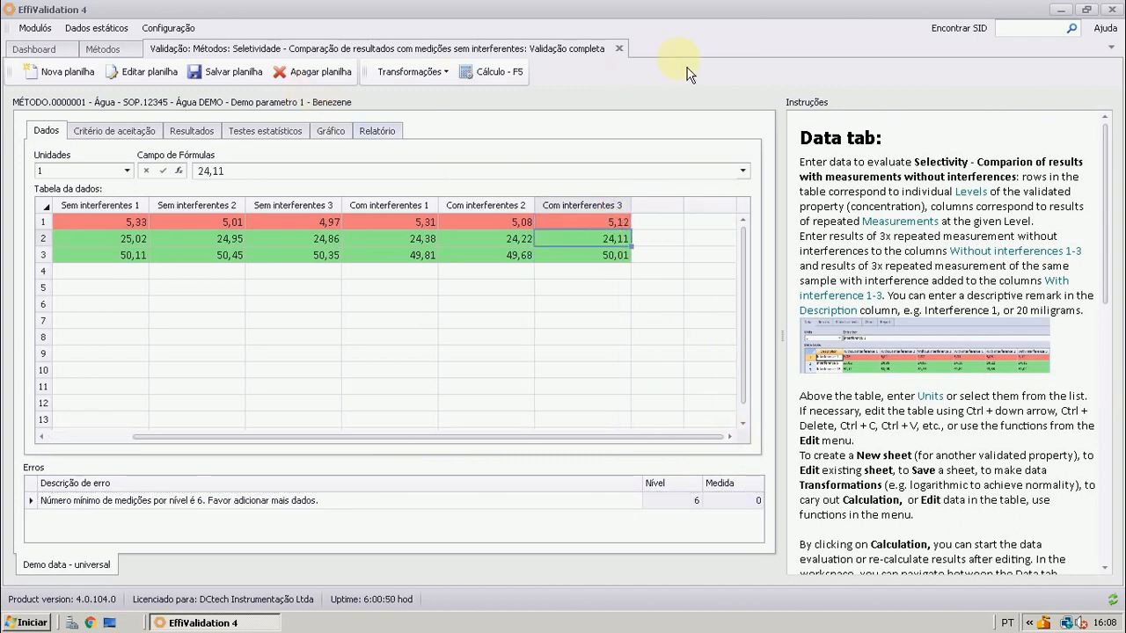
left_click(619, 49)
left_click(528, 333)
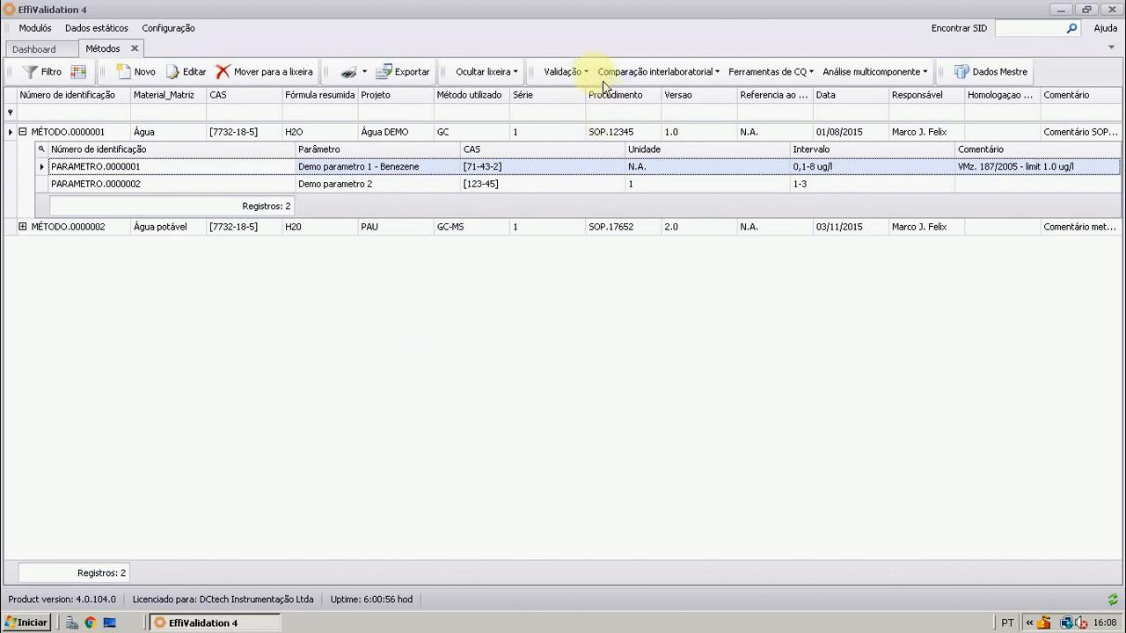
Look through the full-validation evaluations for Demo parametro 1 - Benezene, including Exatidão, Linearidade, Seletividade and Limites, and return to the desktop
left_click(563, 71)
mouse_move(746, 114)
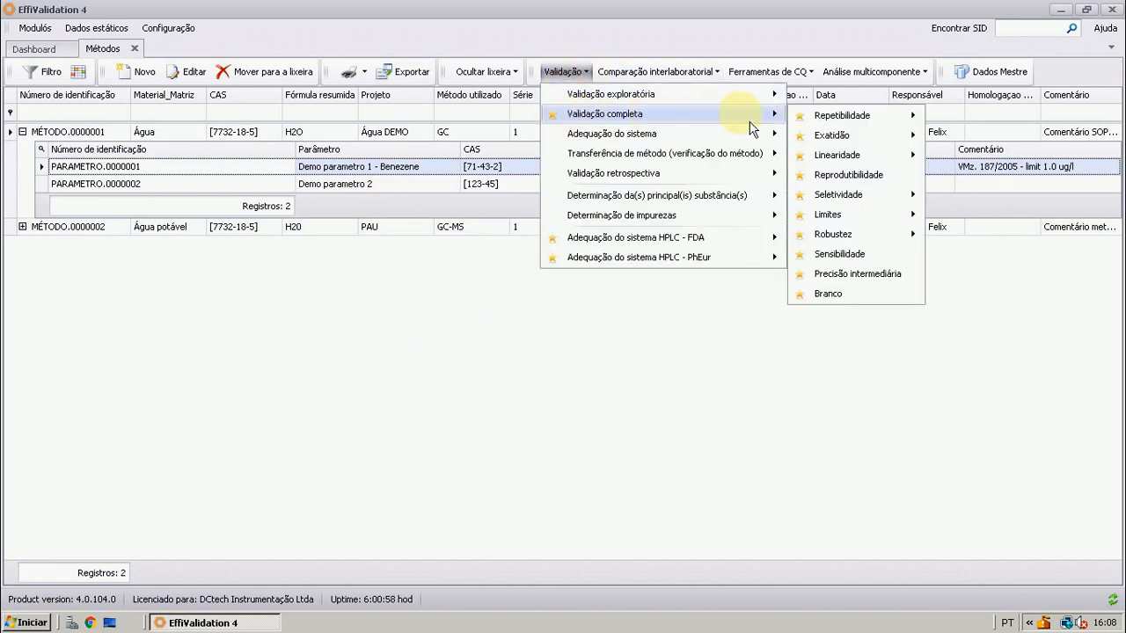
mouse_move(818, 123)
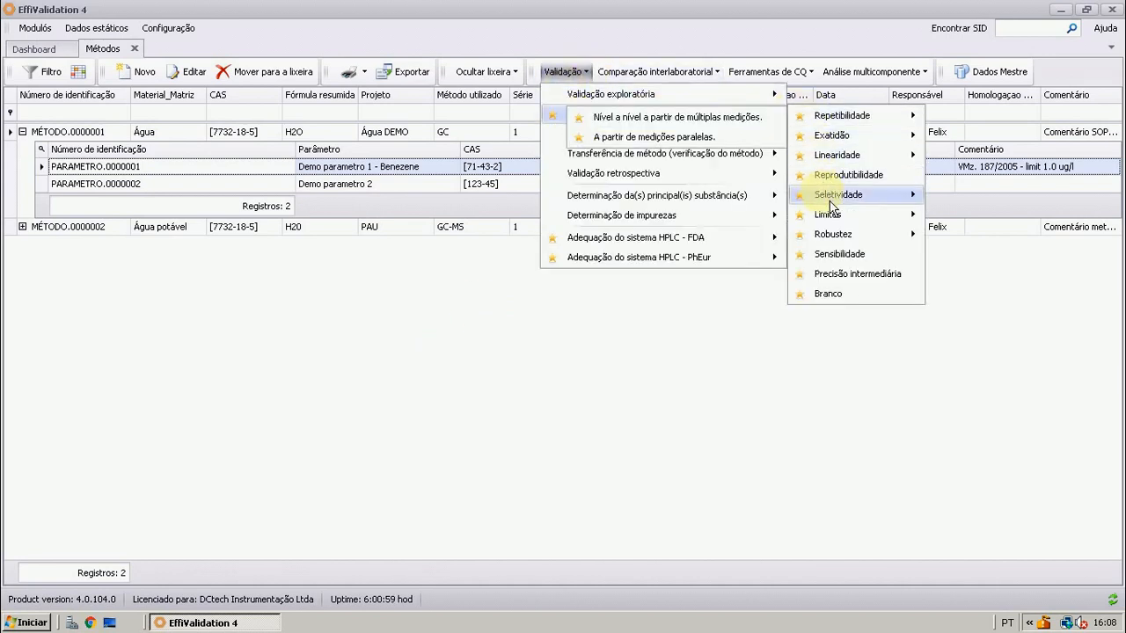
mouse_move(830, 203)
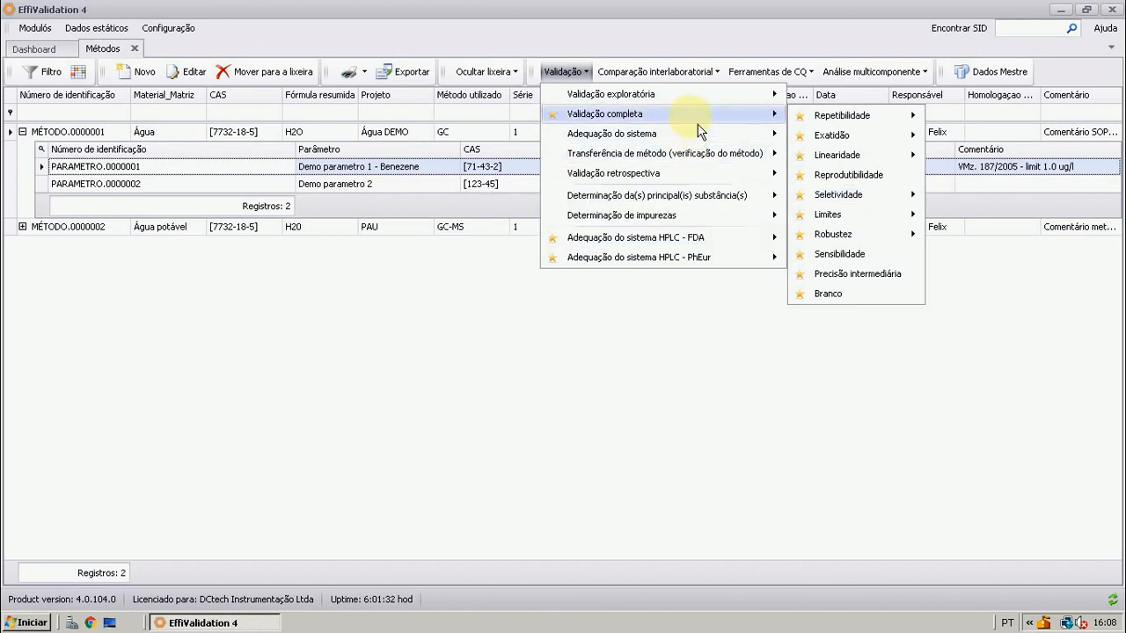
mouse_move(841, 202)
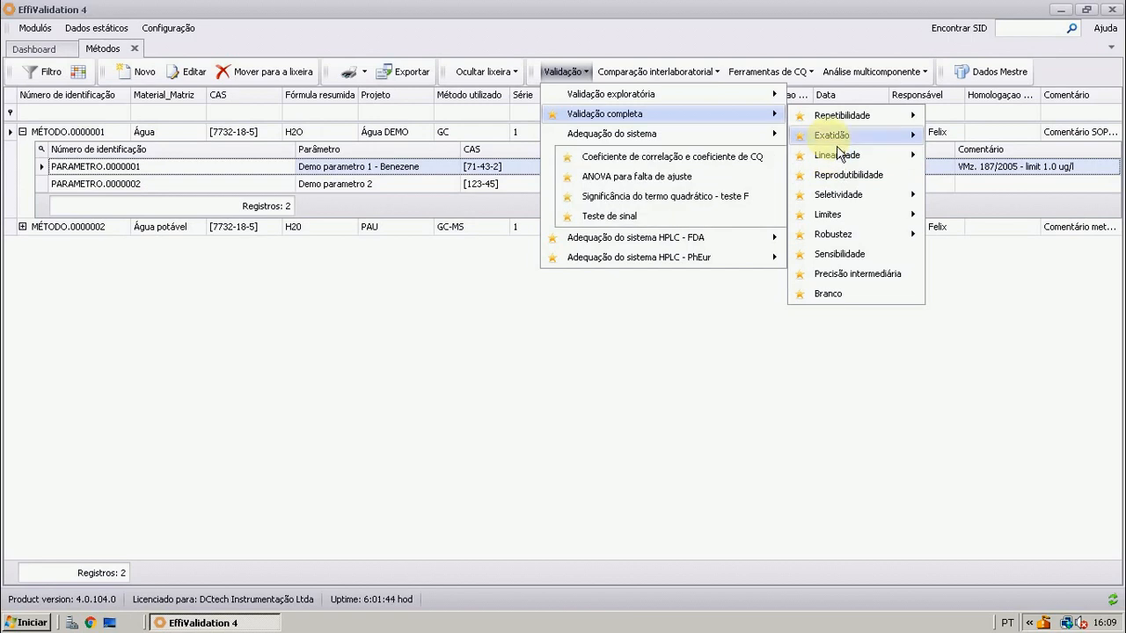
mouse_move(843, 140)
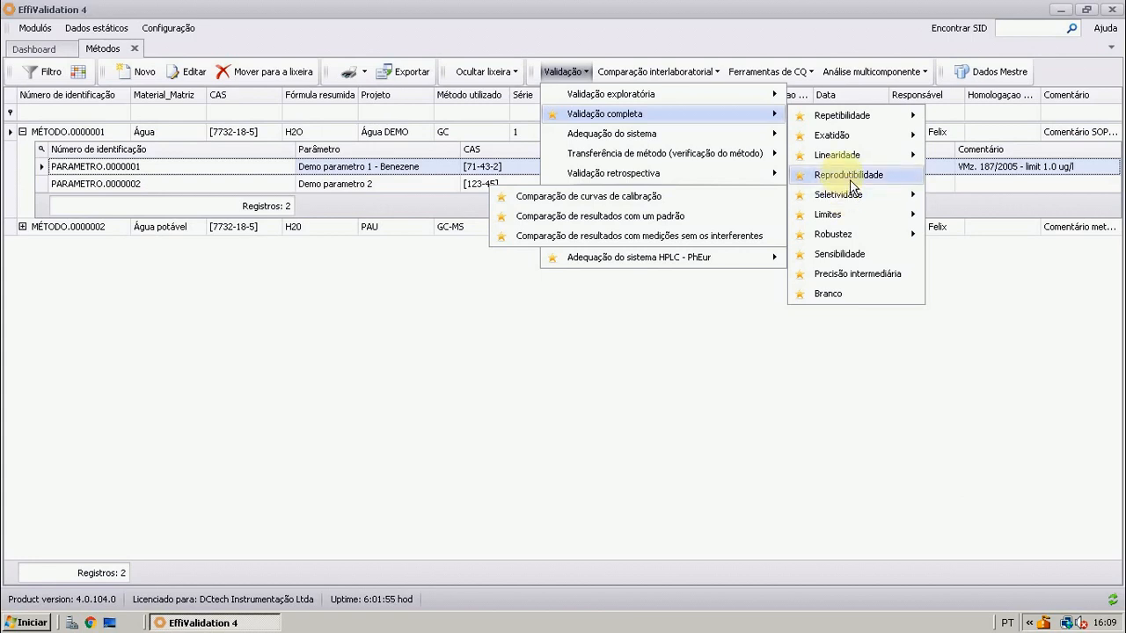
mouse_move(850, 168)
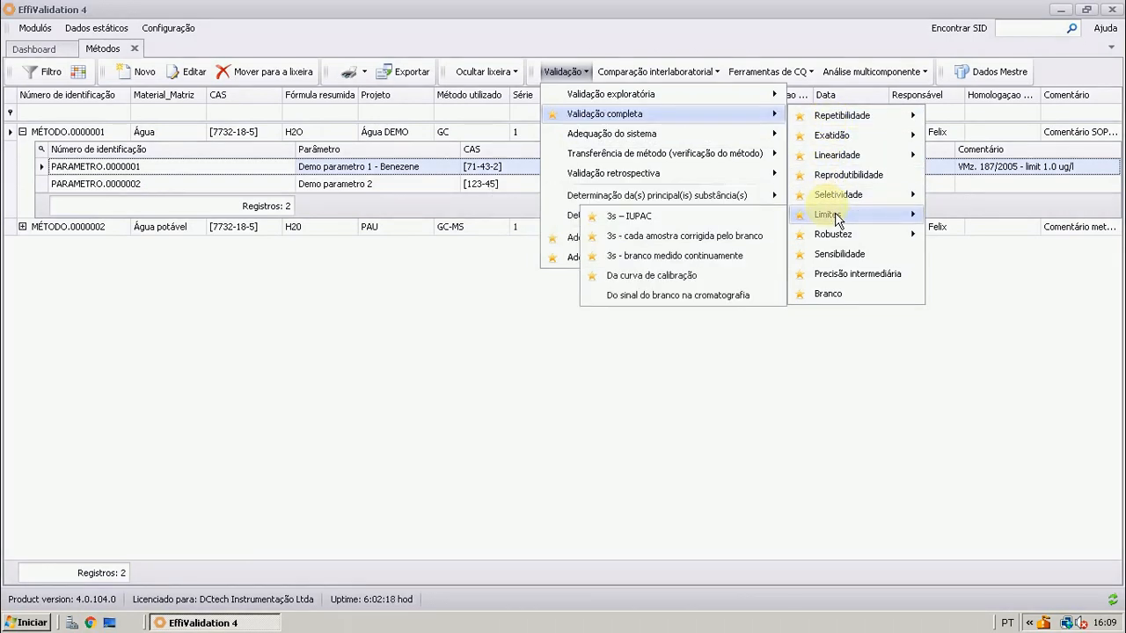
left_click(620, 33)
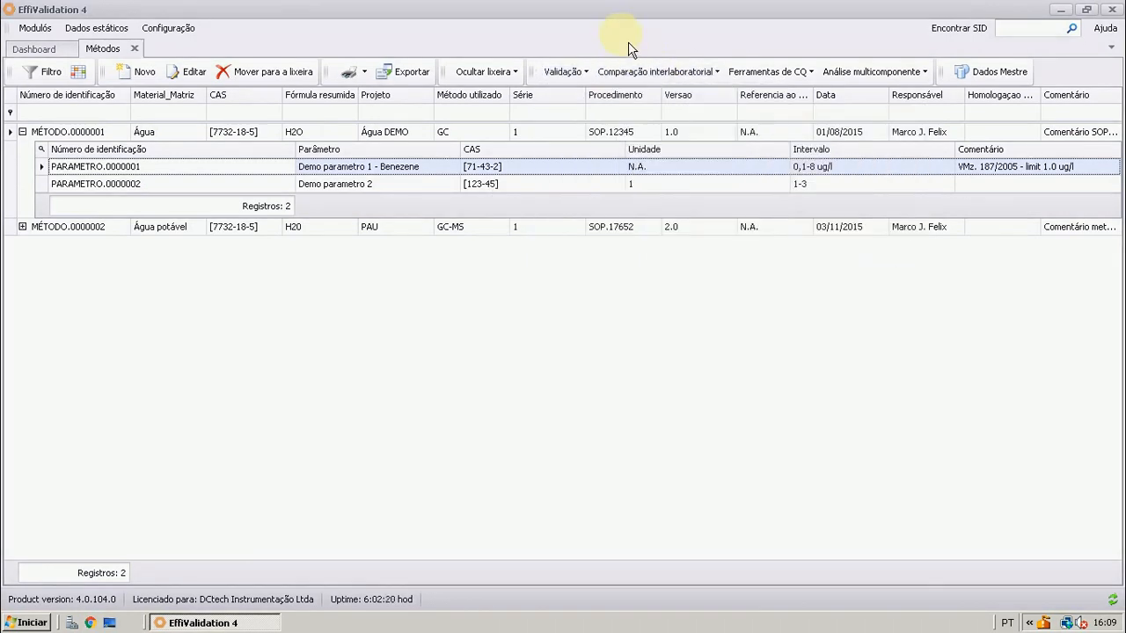
left_click(729, 9)
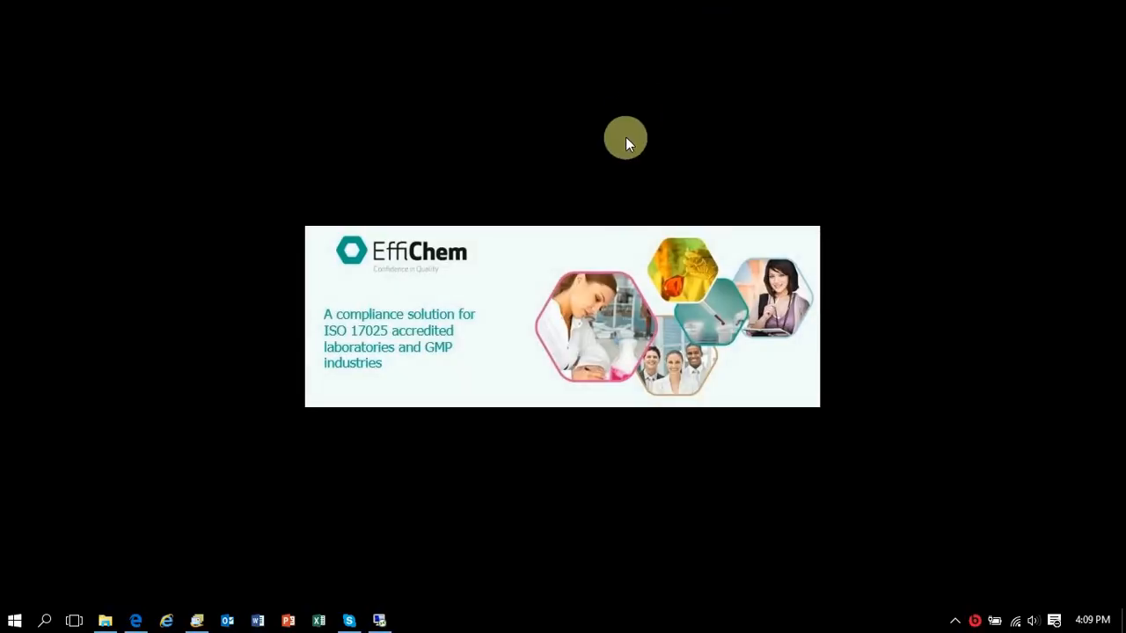